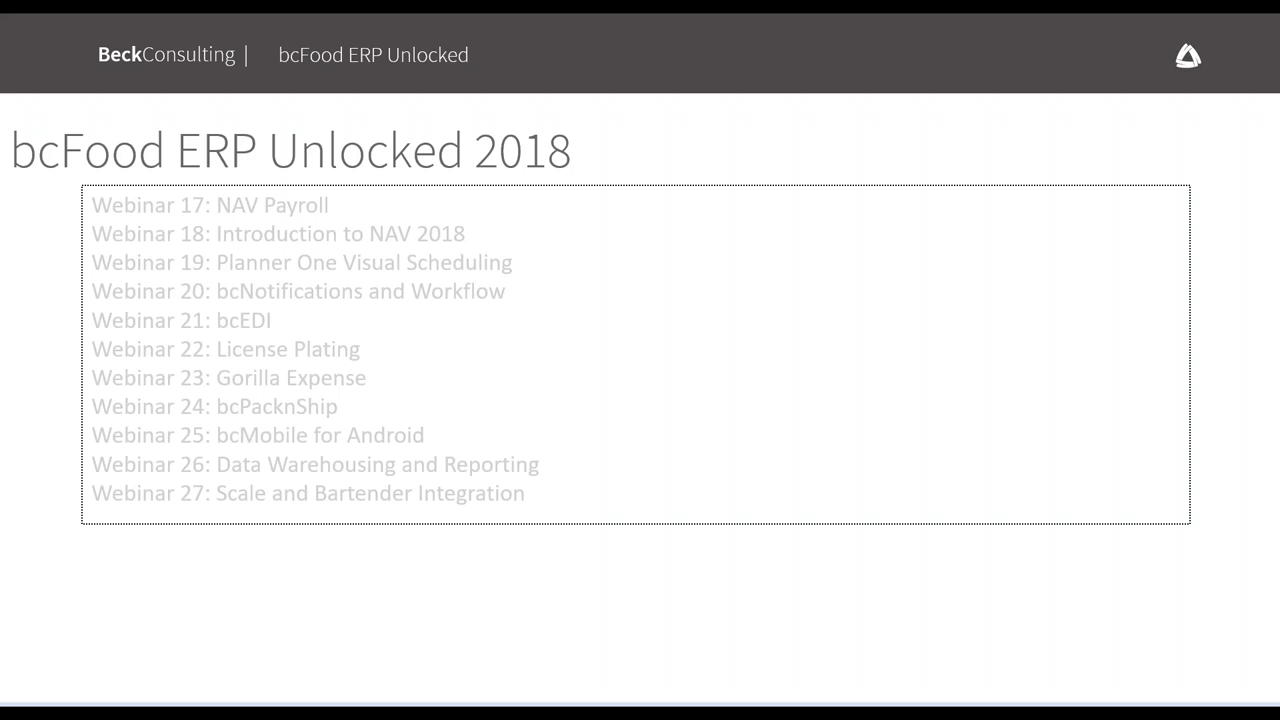
Advance to the bcFood ERP Unlocked 2019 slide listing Webinars 28–39
key(Right)
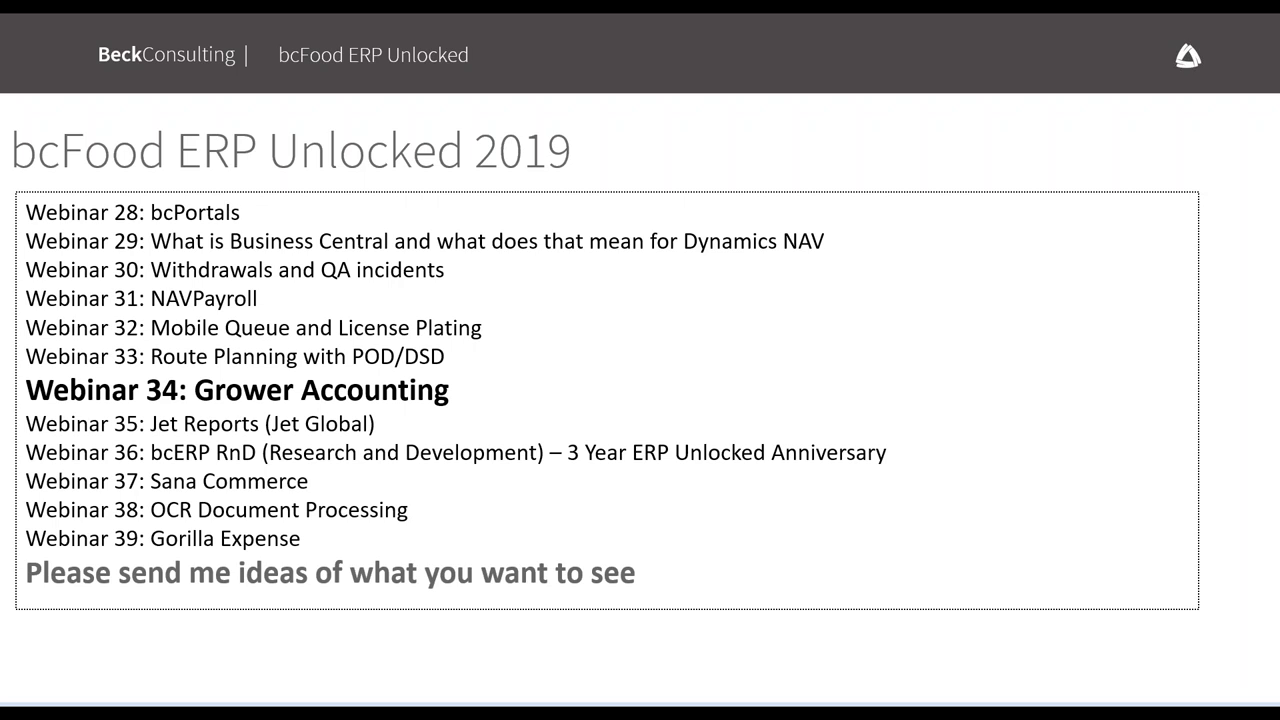
Advance to the Webinar 34: Grower Accounting slide with its five session topics
key(Right)
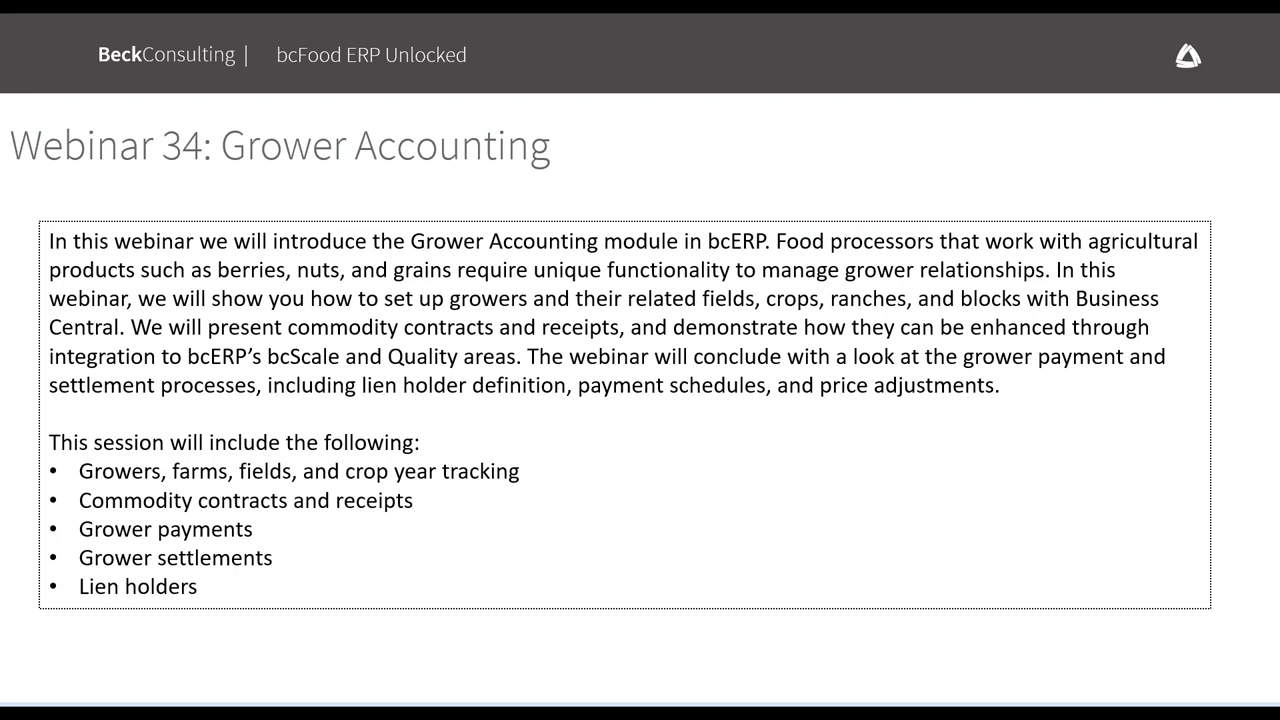
Advance from the Grower Accounting overview to the Demo slide
key(Right)
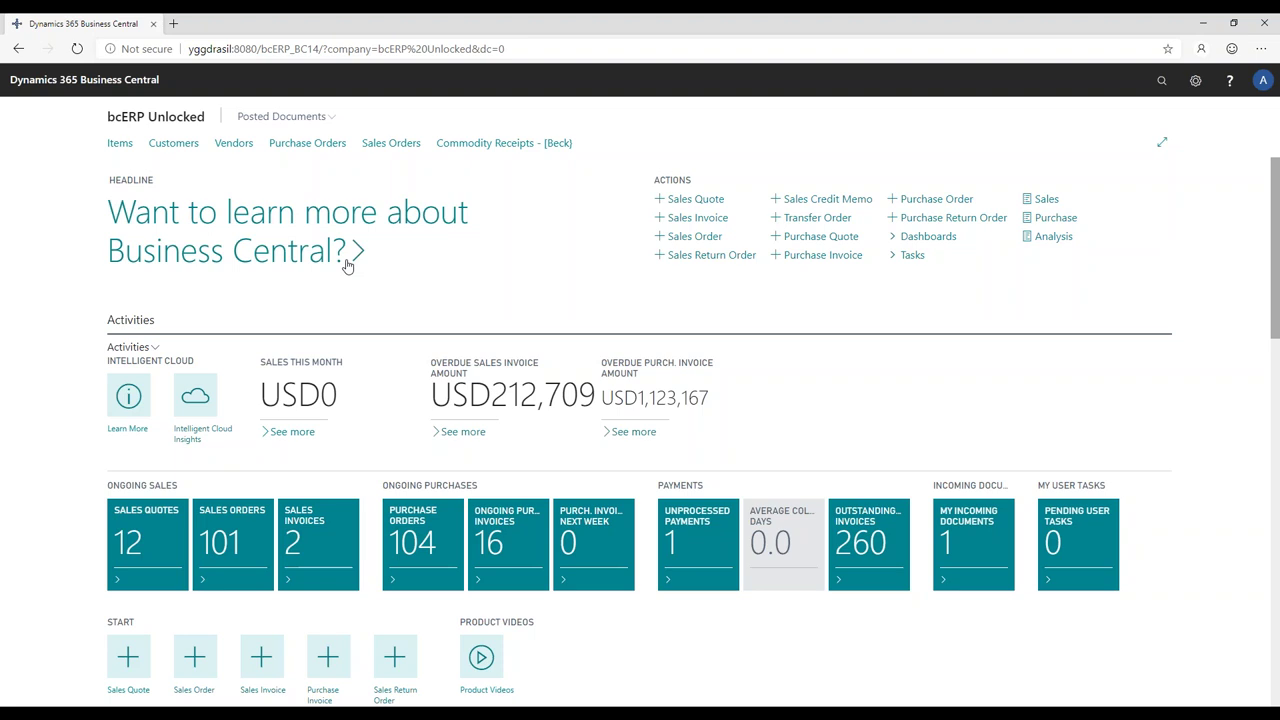
Search 'growe' to open the Growers list, then open grower GRO10003 Becks Family Farms
click(1164, 86)
text(growe)
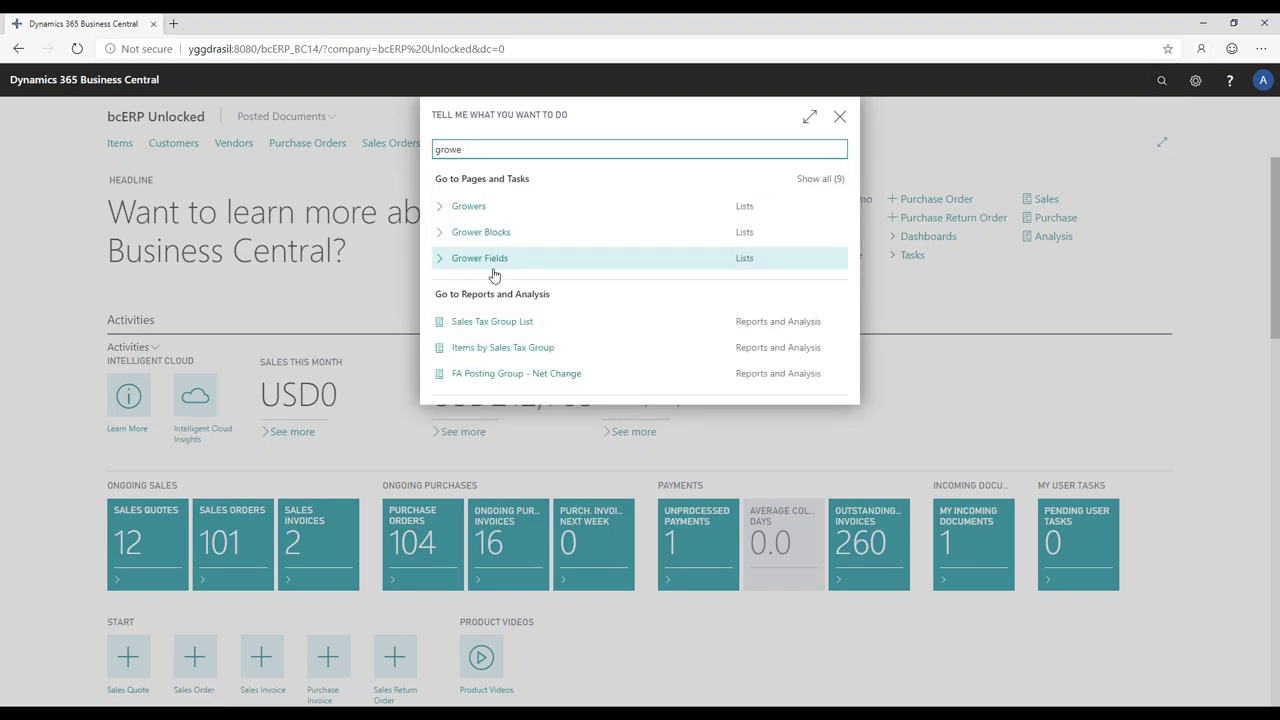
click(474, 210)
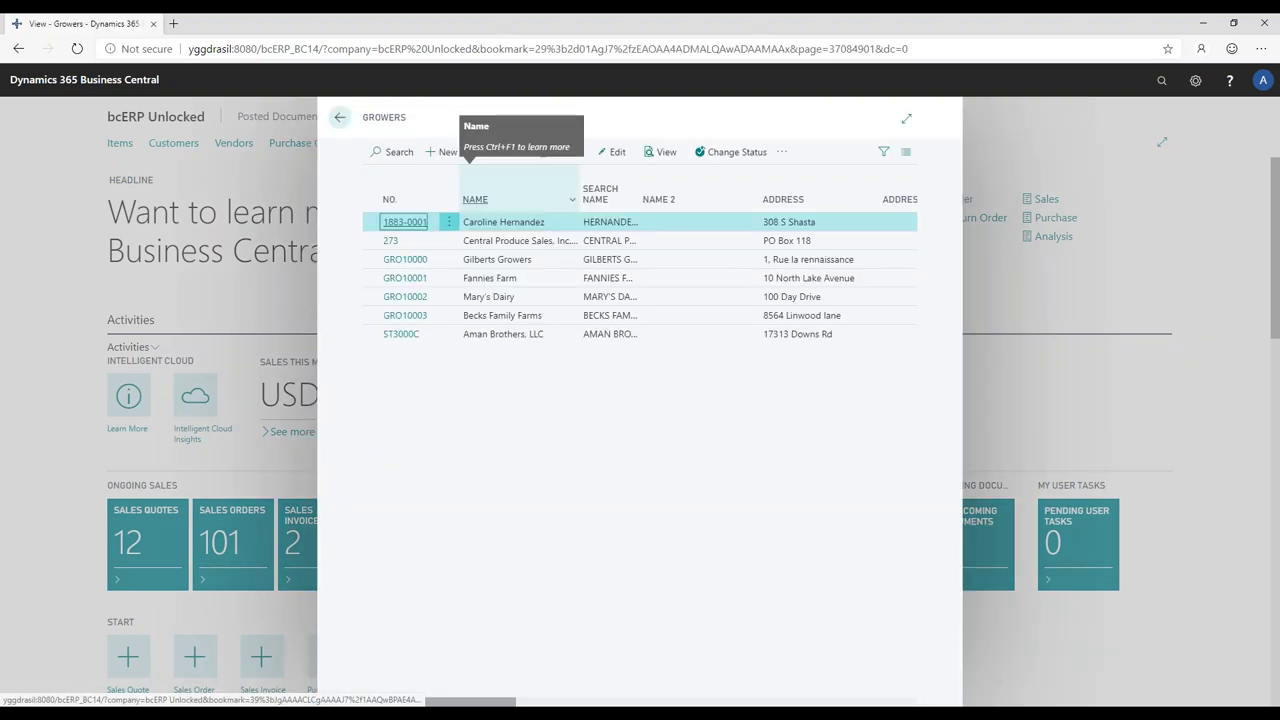
click(409, 318)
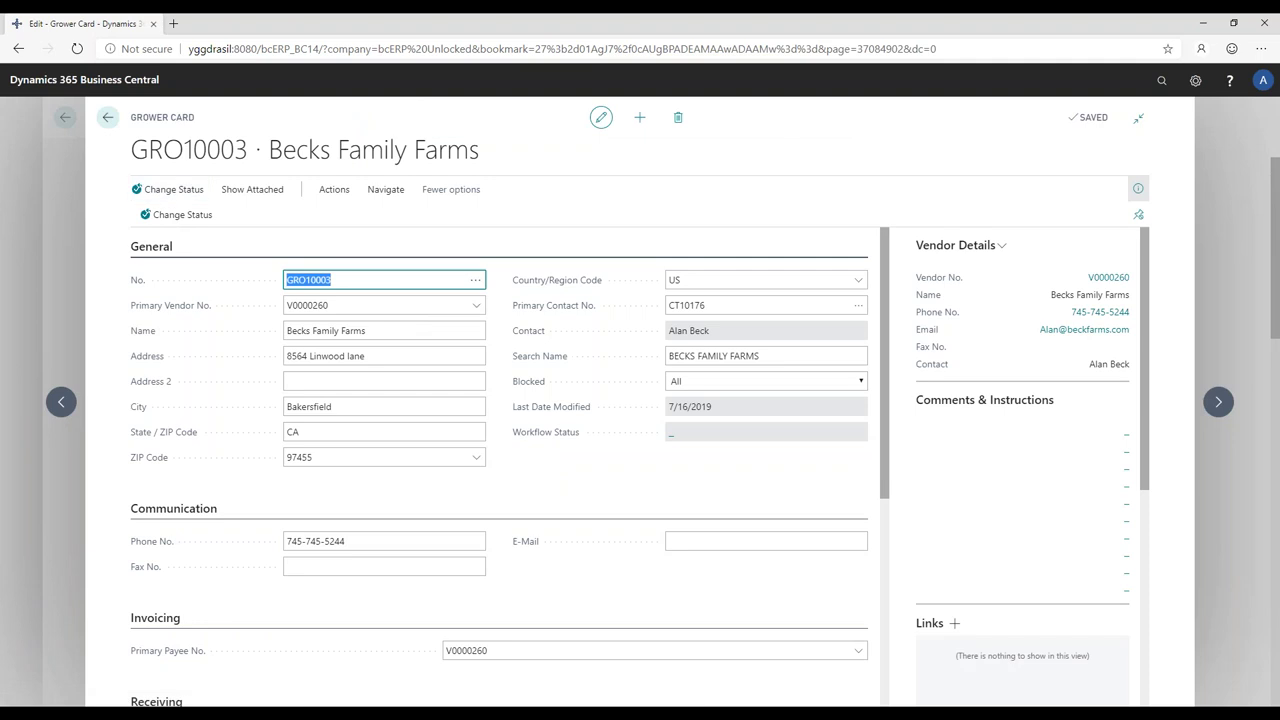
click(341, 305)
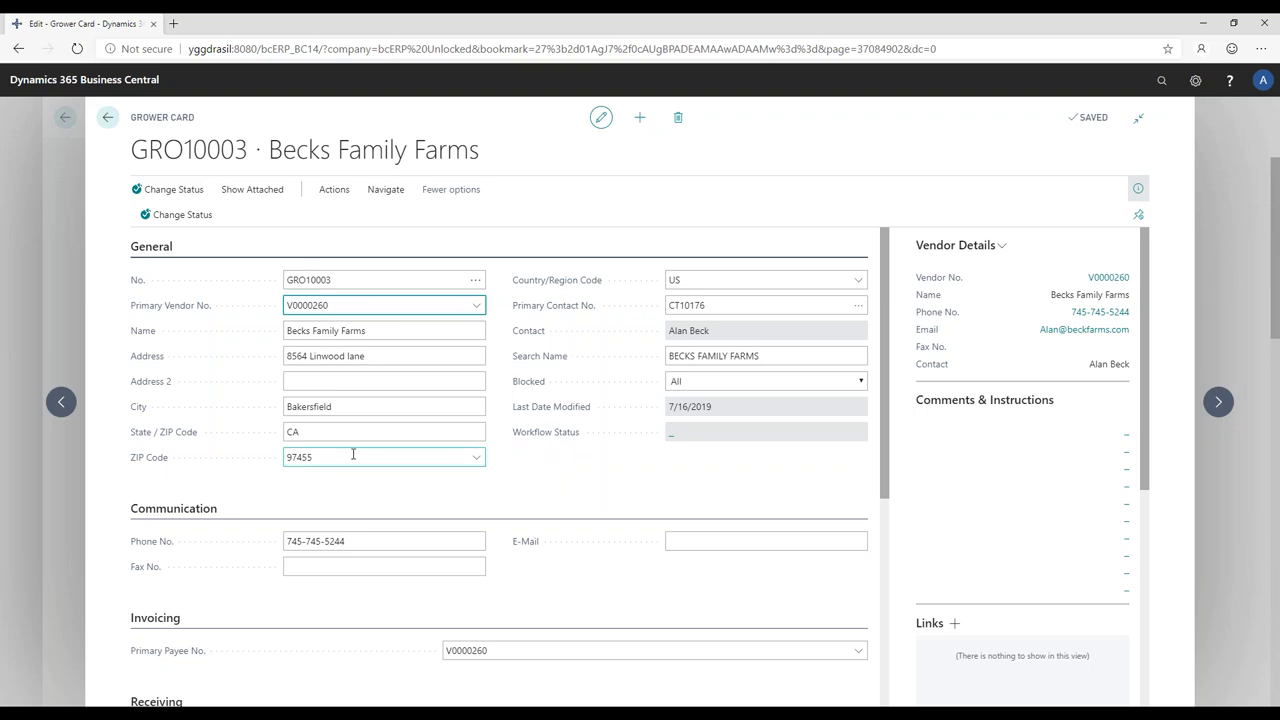
scroll(353, 455, down, 3)
scroll(354, 457, down, 1)
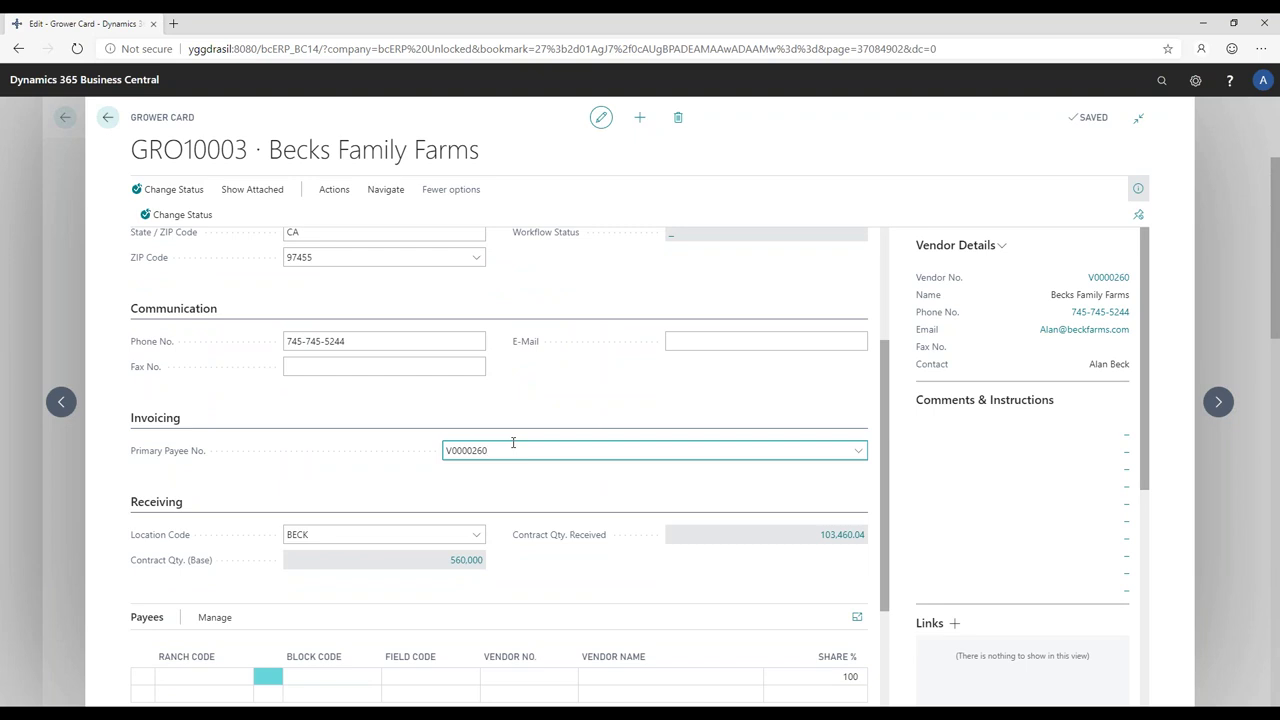
scroll(346, 537, down, 3)
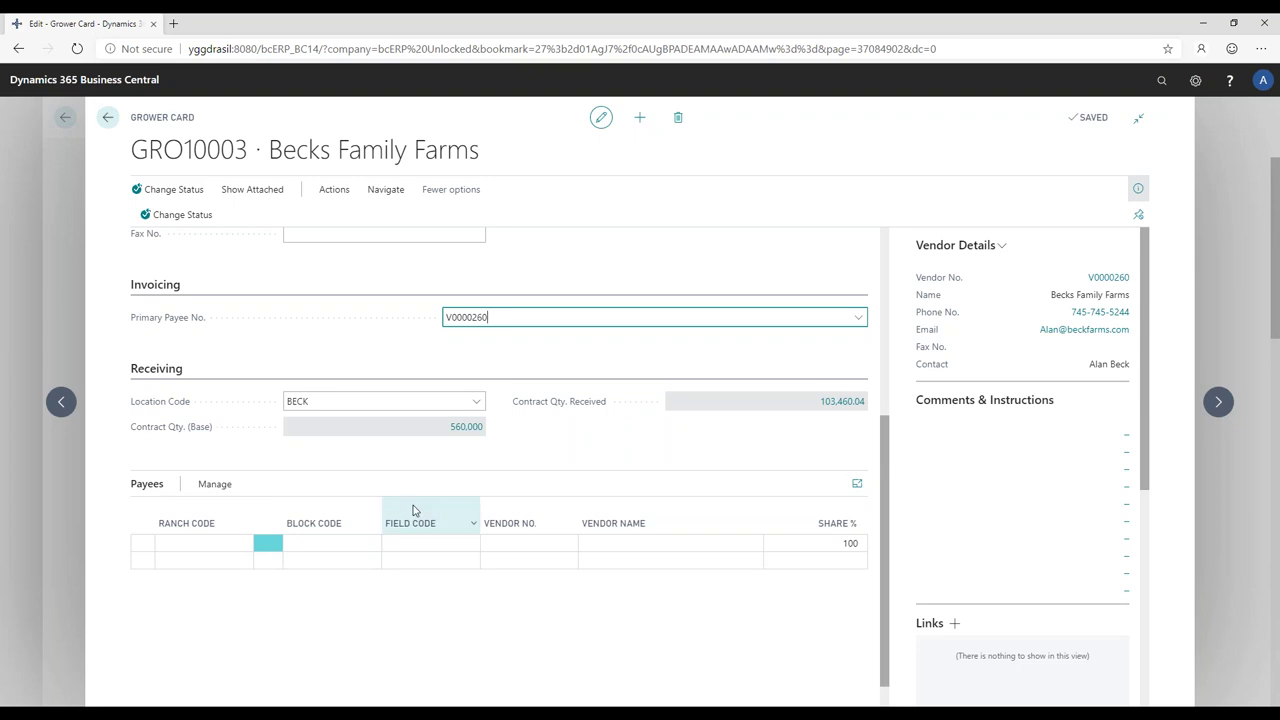
scroll(350, 360, up, 7)
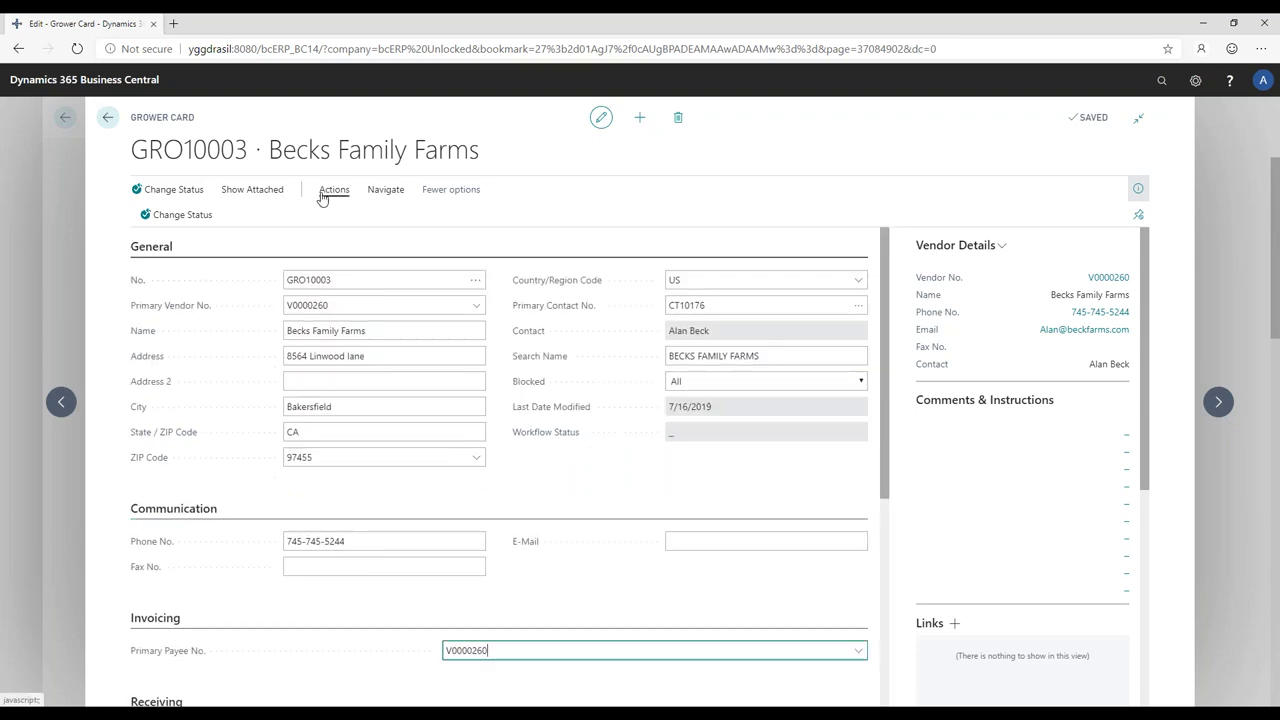
click(381, 194)
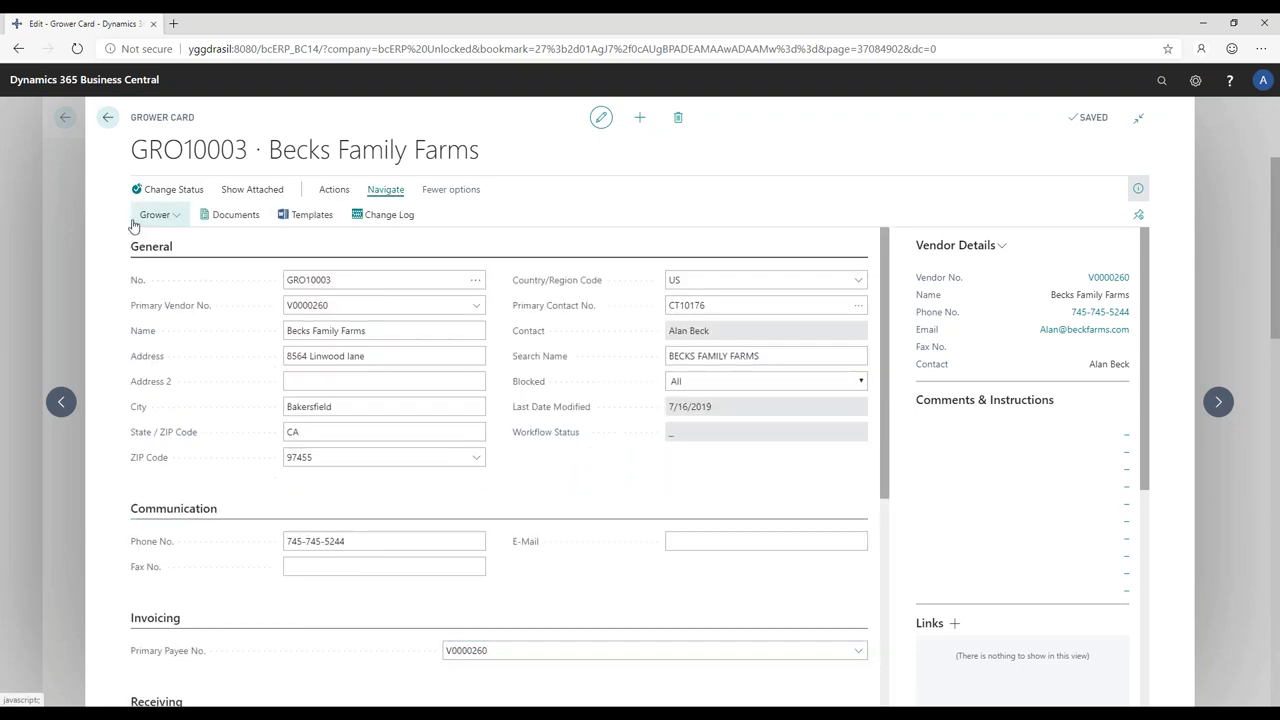
click(168, 215)
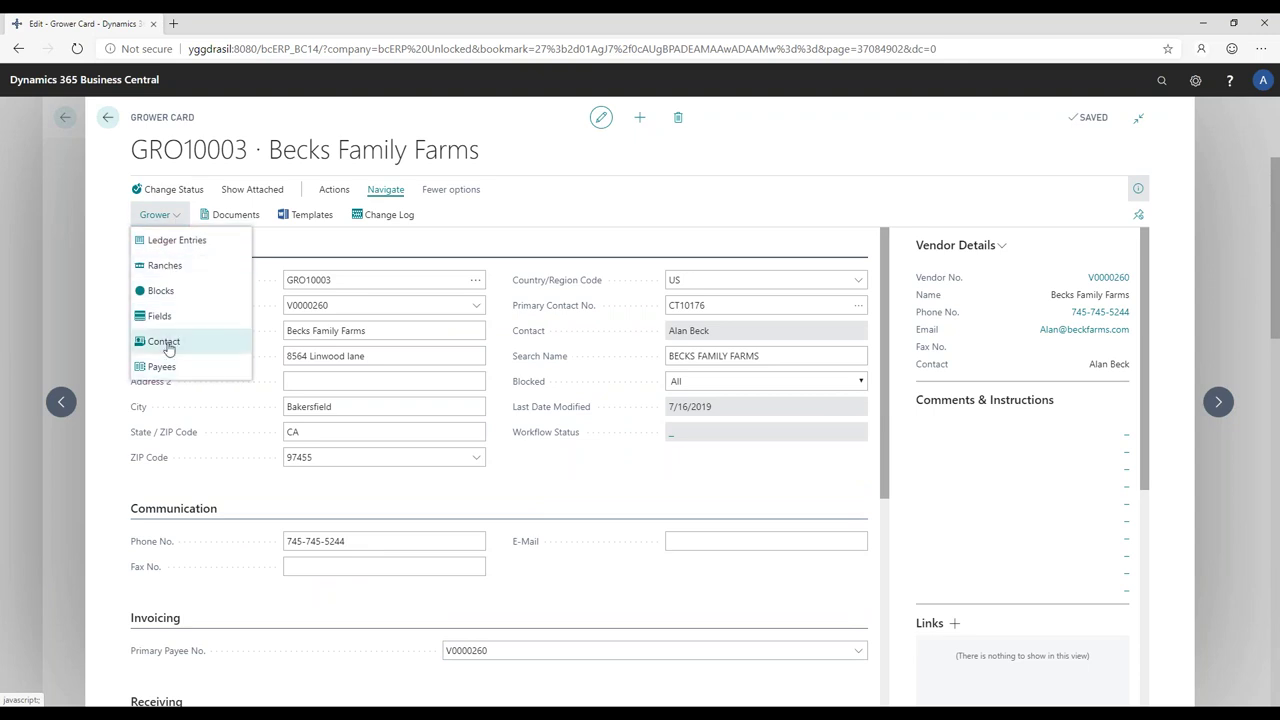
click(174, 277)
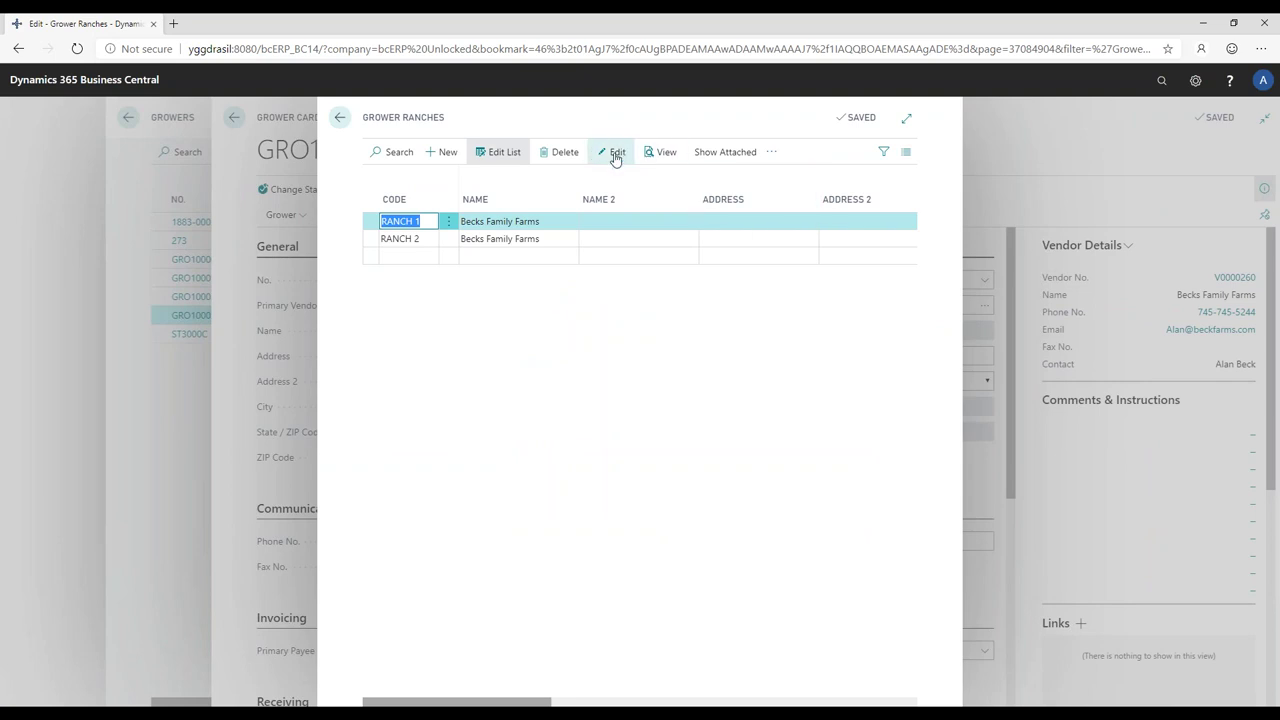
click(737, 156)
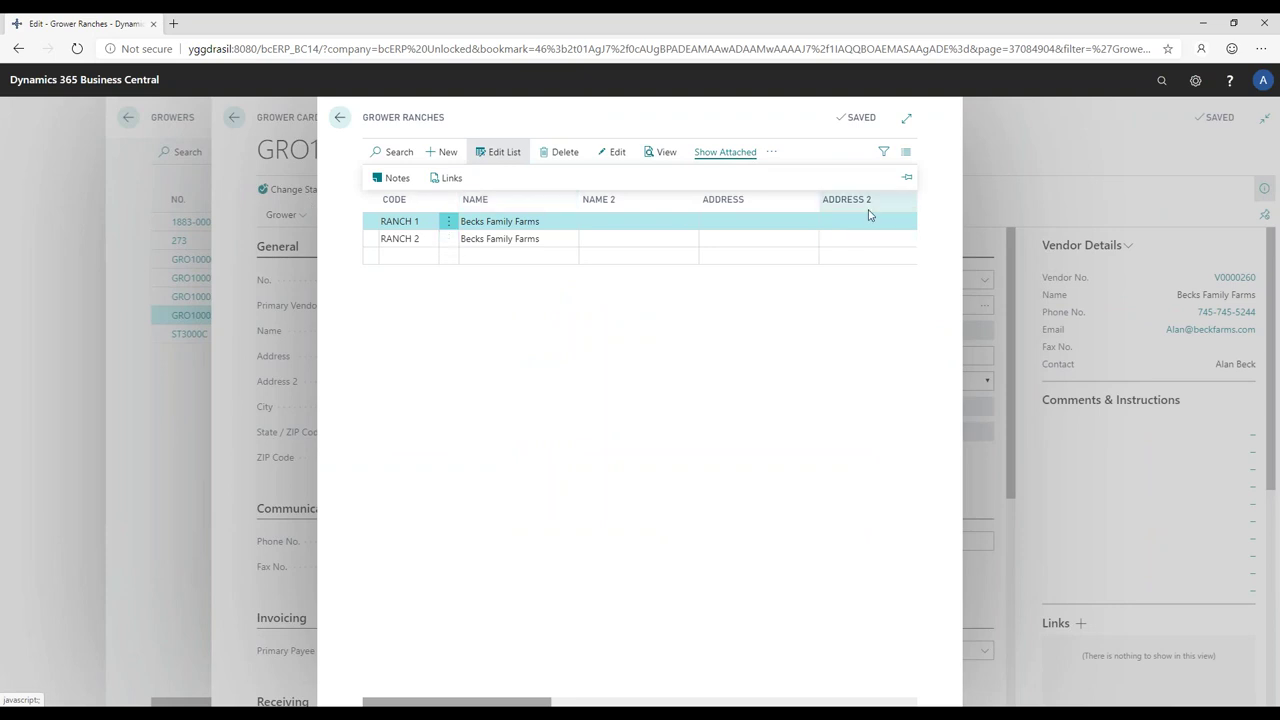
click(340, 117)
click(160, 215)
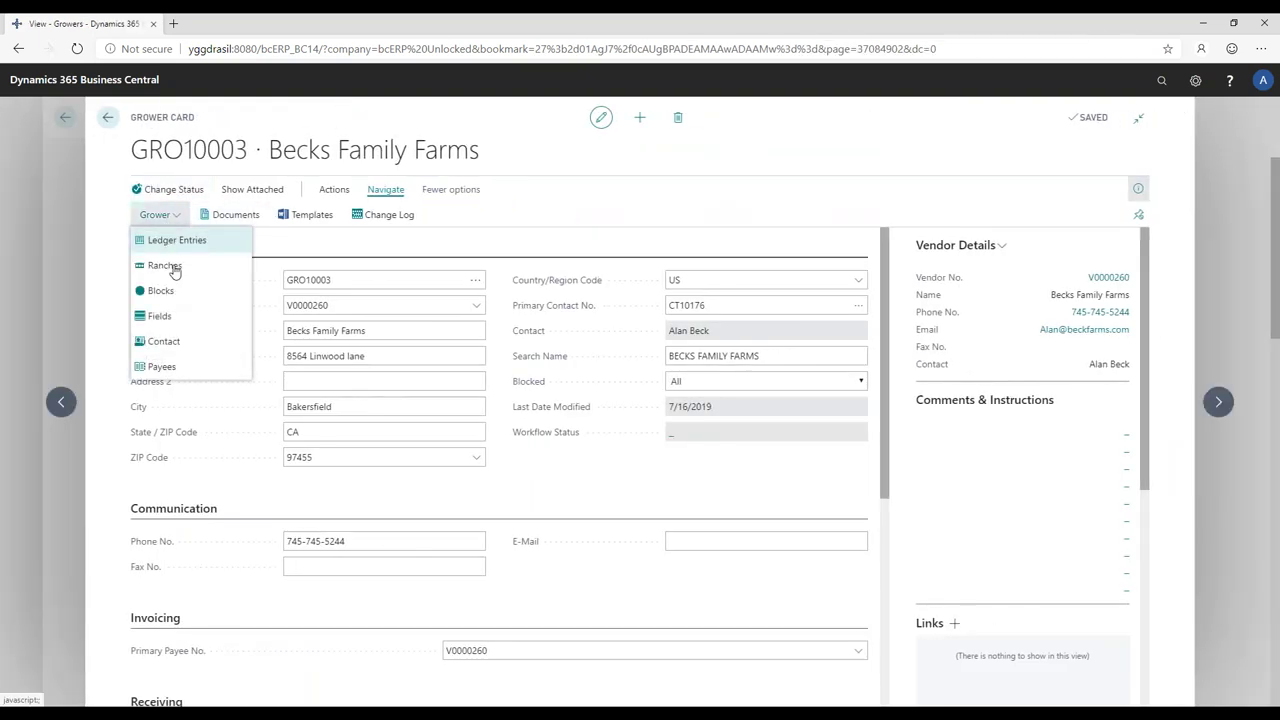
Open the grower's Fields list and the card for FIELD 2856 on RANCH 2, BLOCK1
click(163, 316)
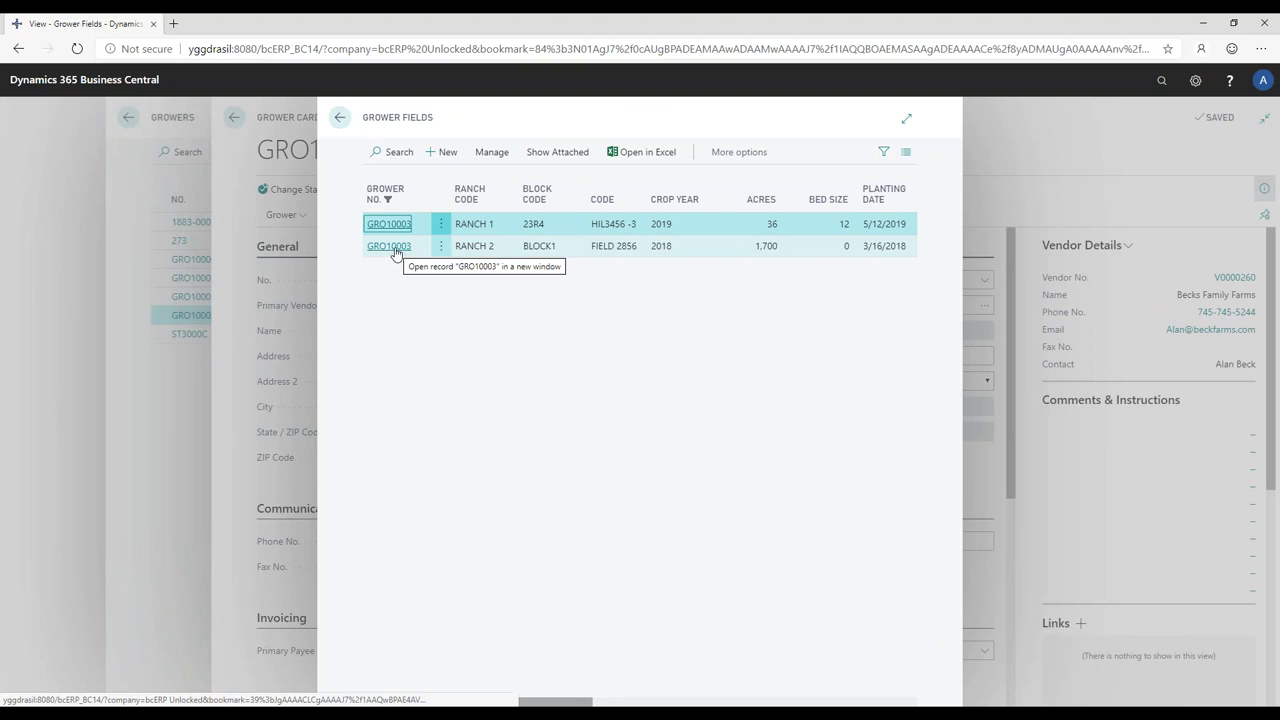
click(390, 247)
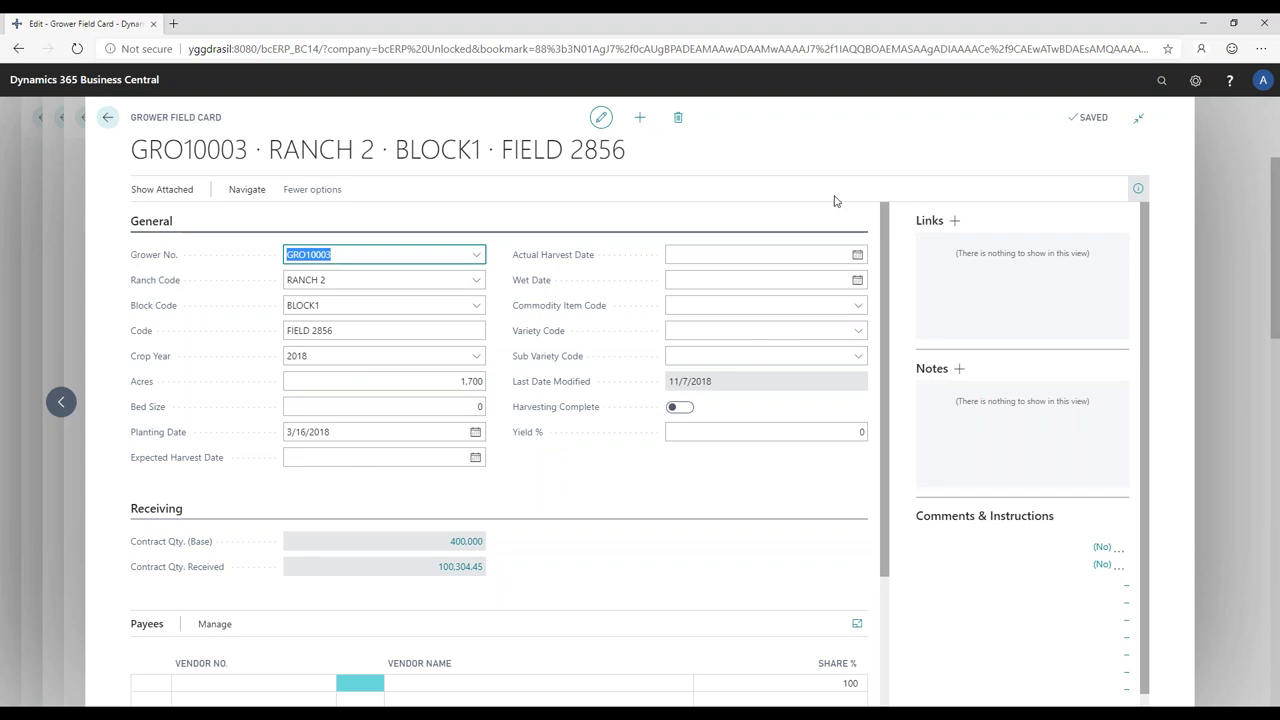
Move to the previous field HIL3456 -3 and open its Commodity Item Code lookup
click(62, 400)
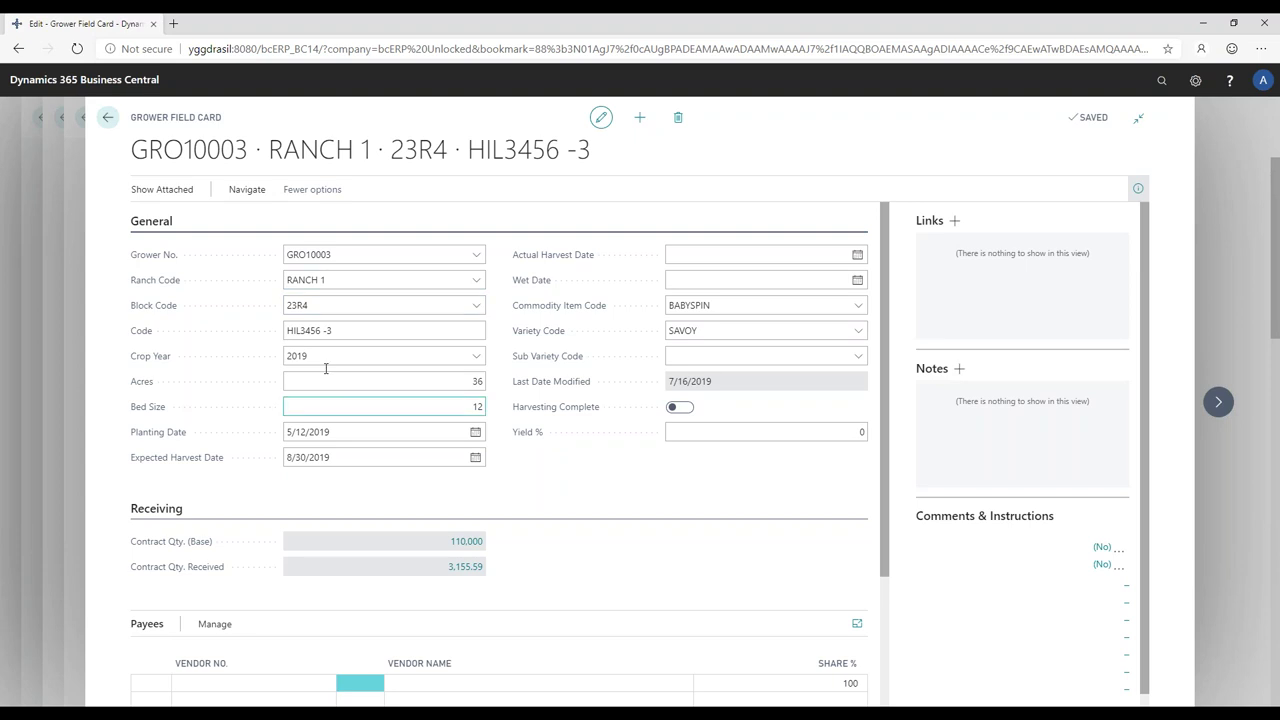
drag(348, 330, 265, 328)
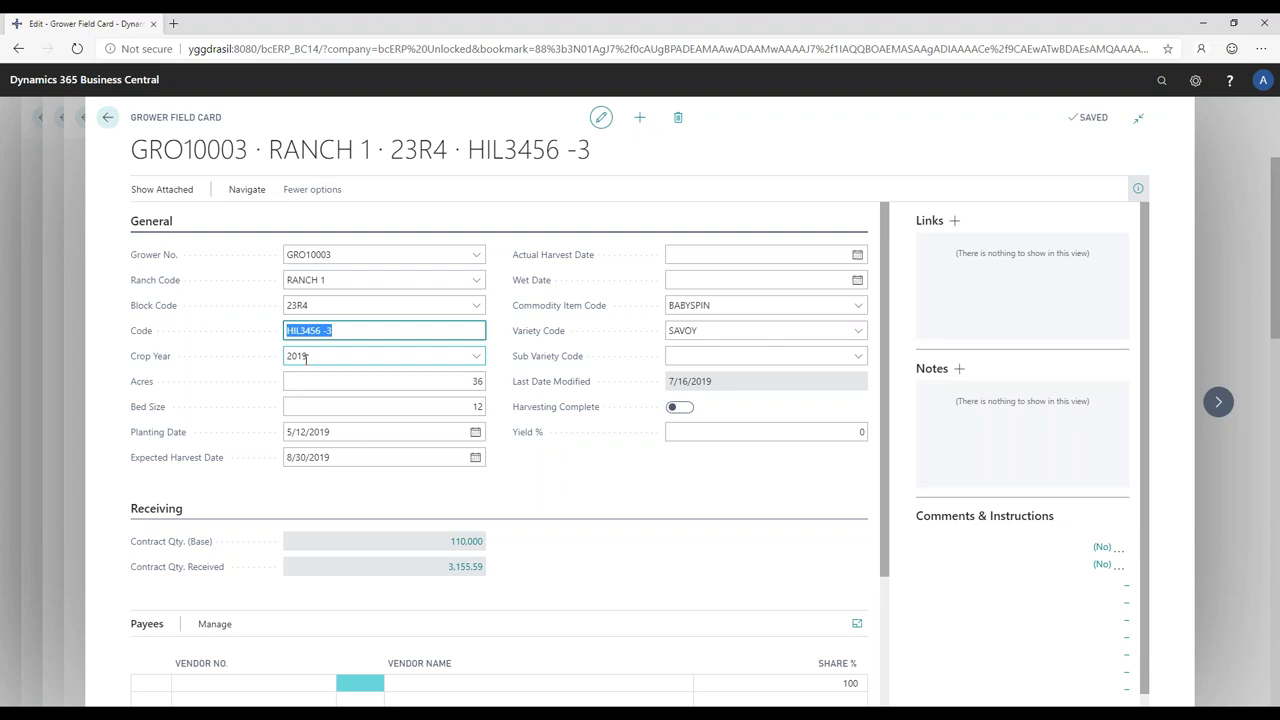
click(664, 312)
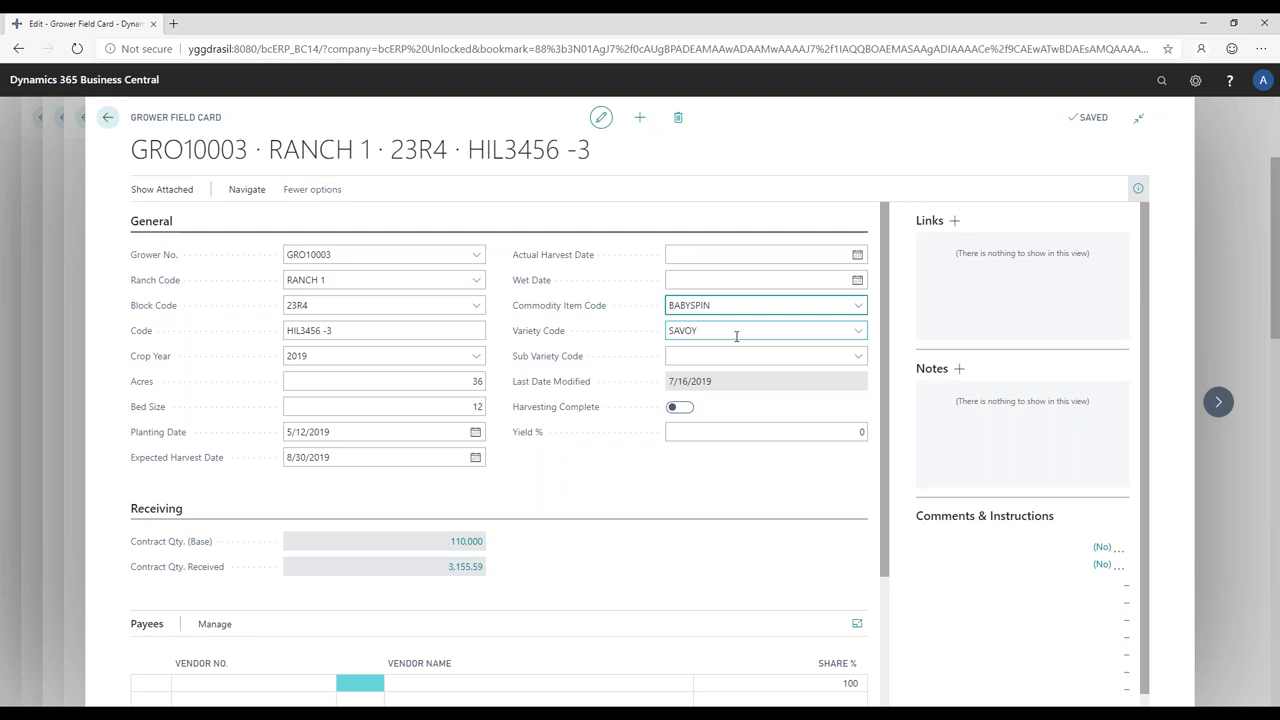
click(857, 309)
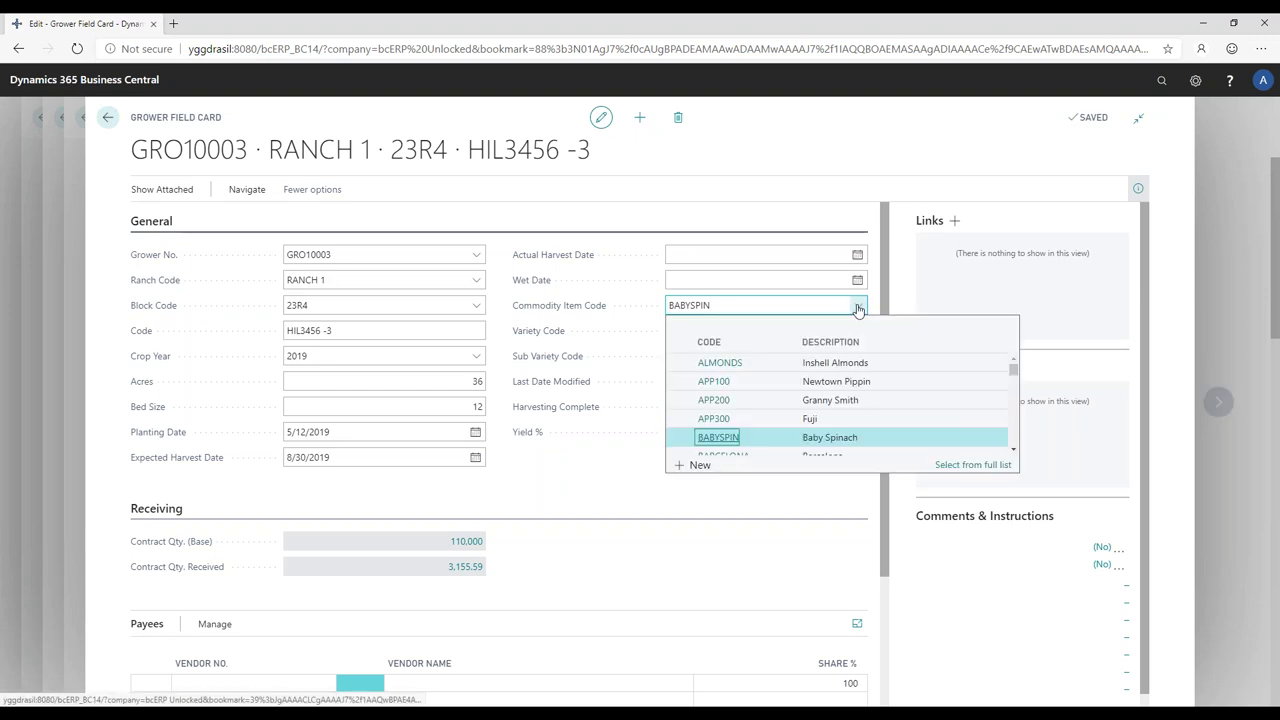
click(960, 467)
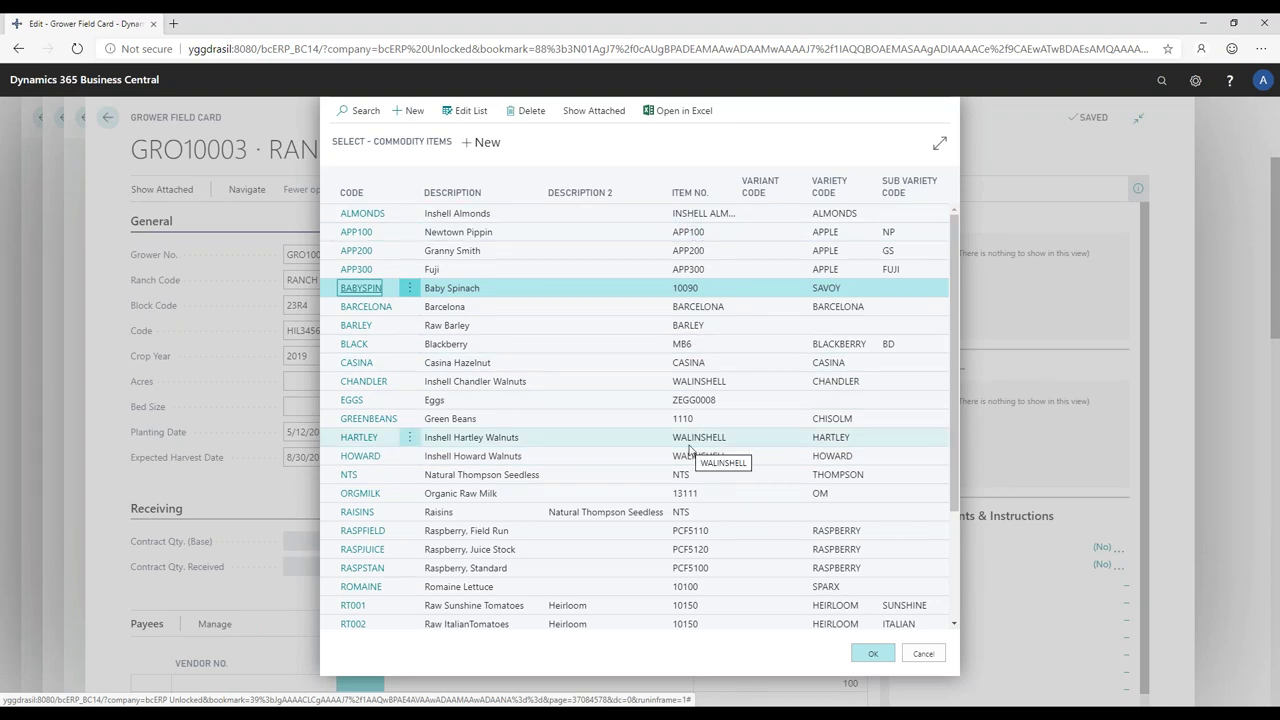
scroll(688, 452, down, 3)
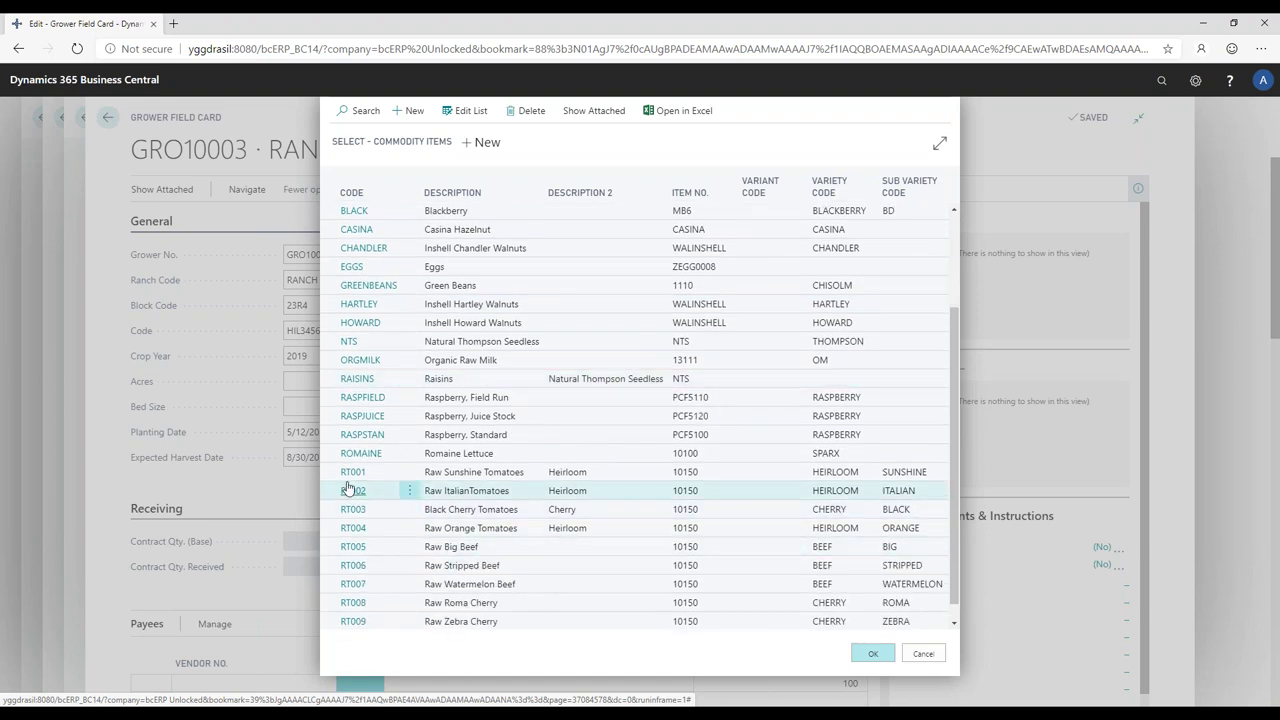
drag(332, 481, 338, 528)
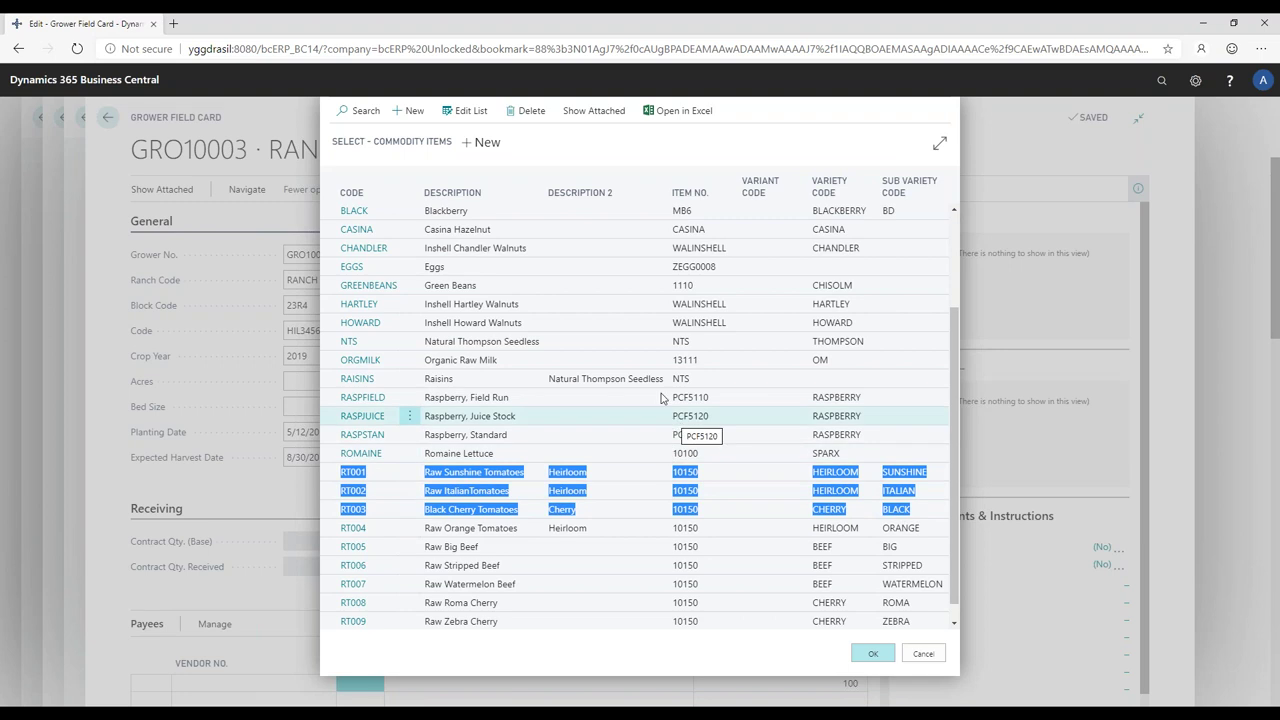
key(Escape)
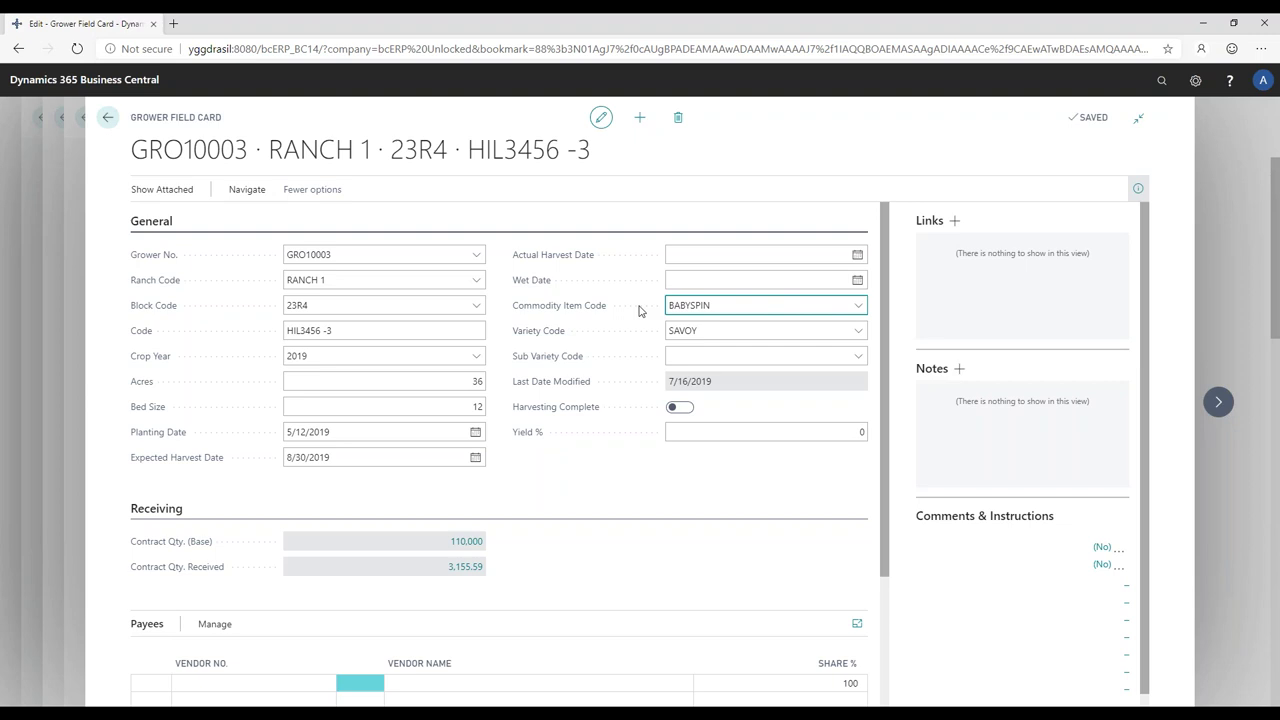
click(712, 329)
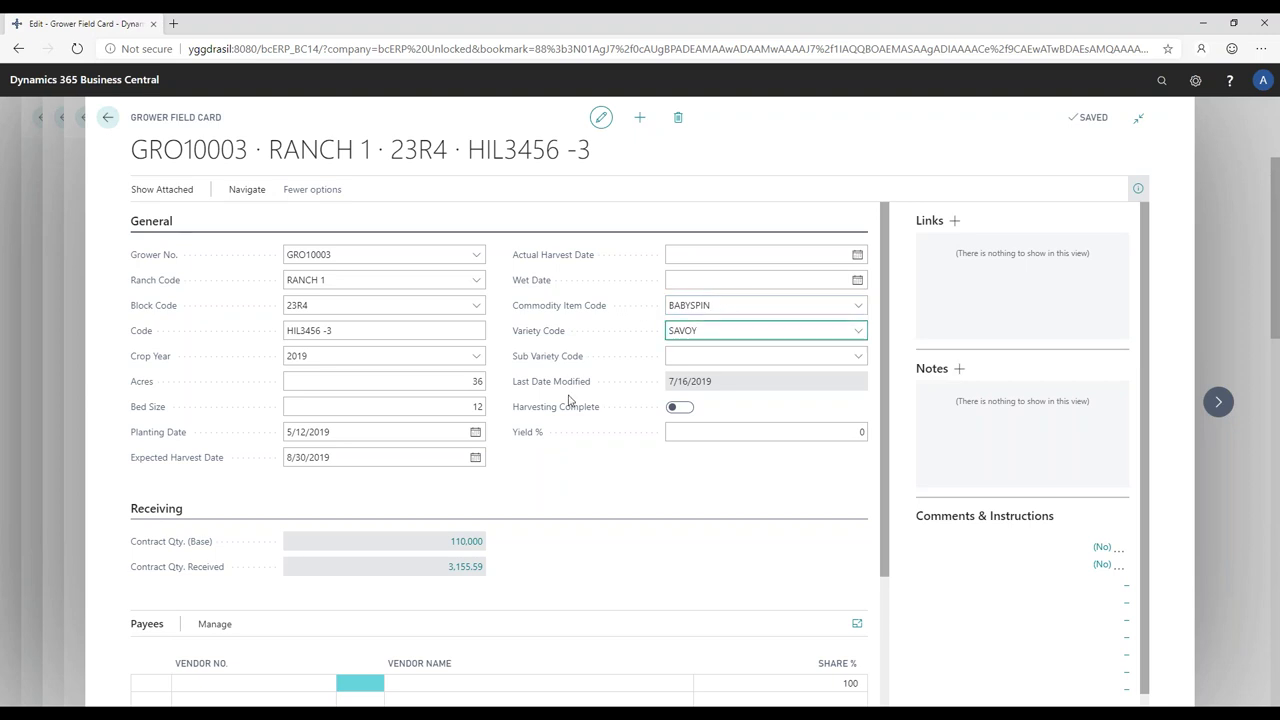
scroll(565, 408, down, 1)
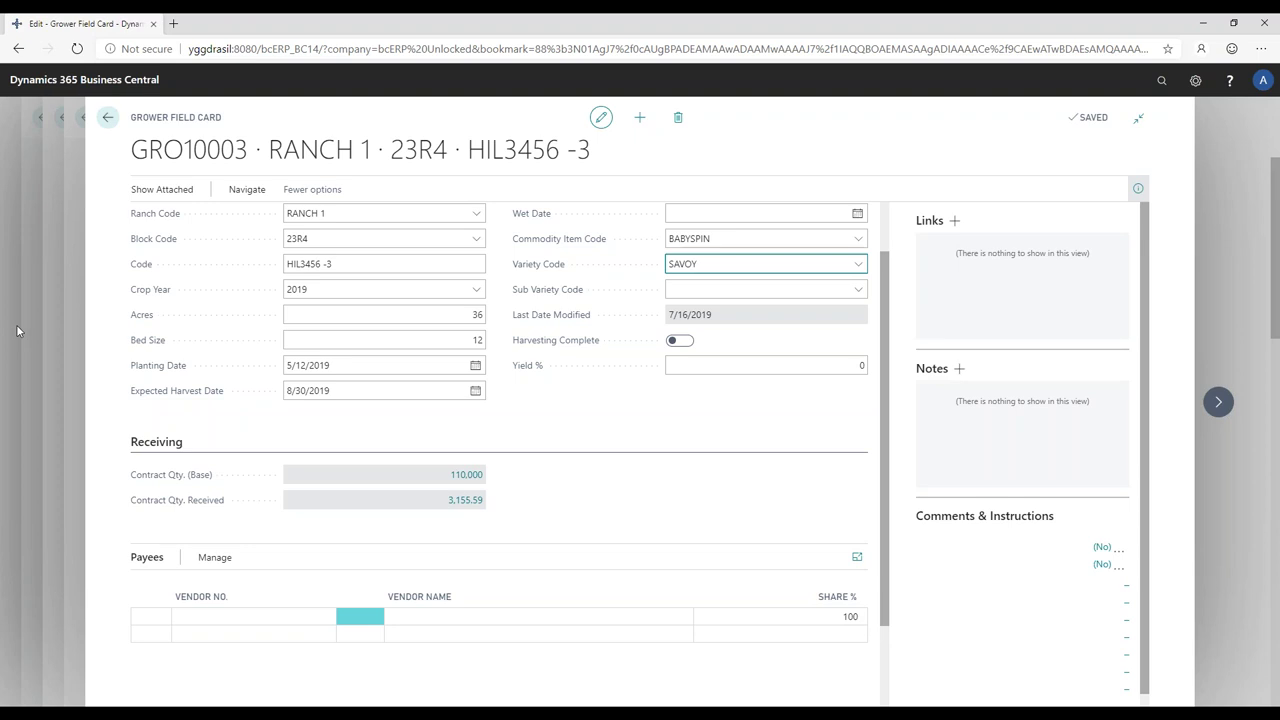
Browse the field's navigation options, then close the field card and Grower Fields list
click(247, 189)
click(180, 217)
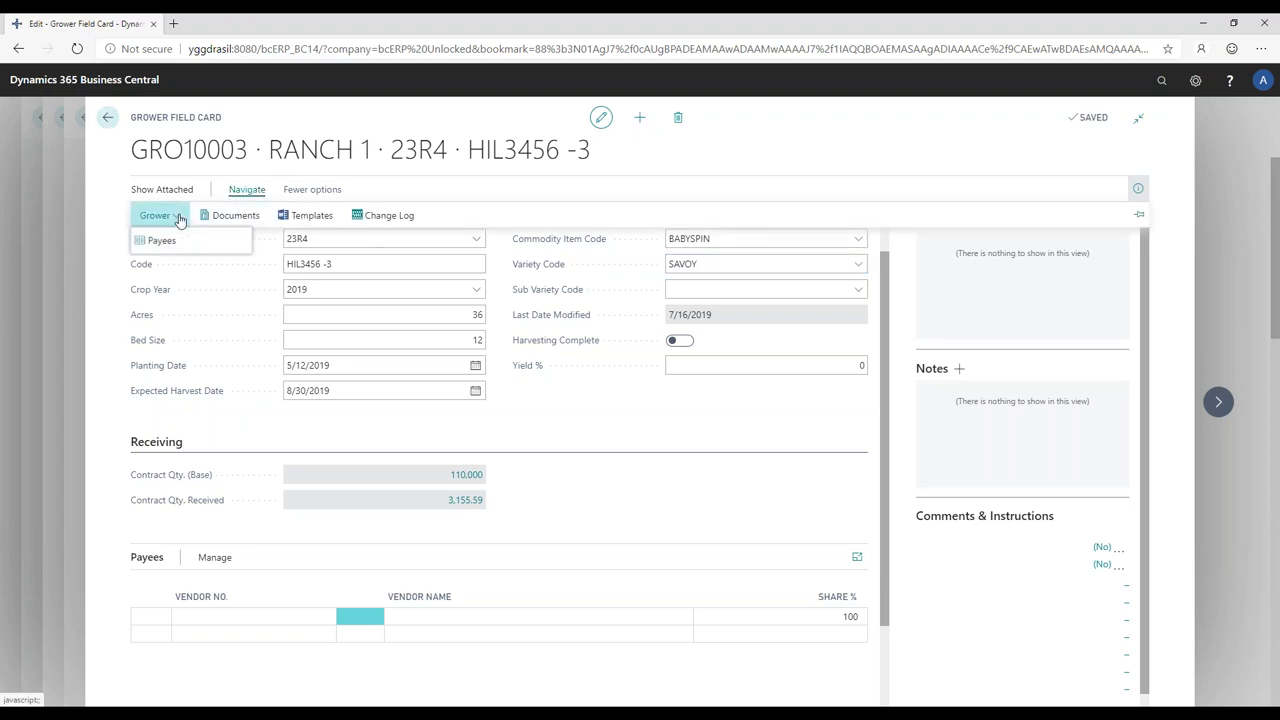
click(223, 225)
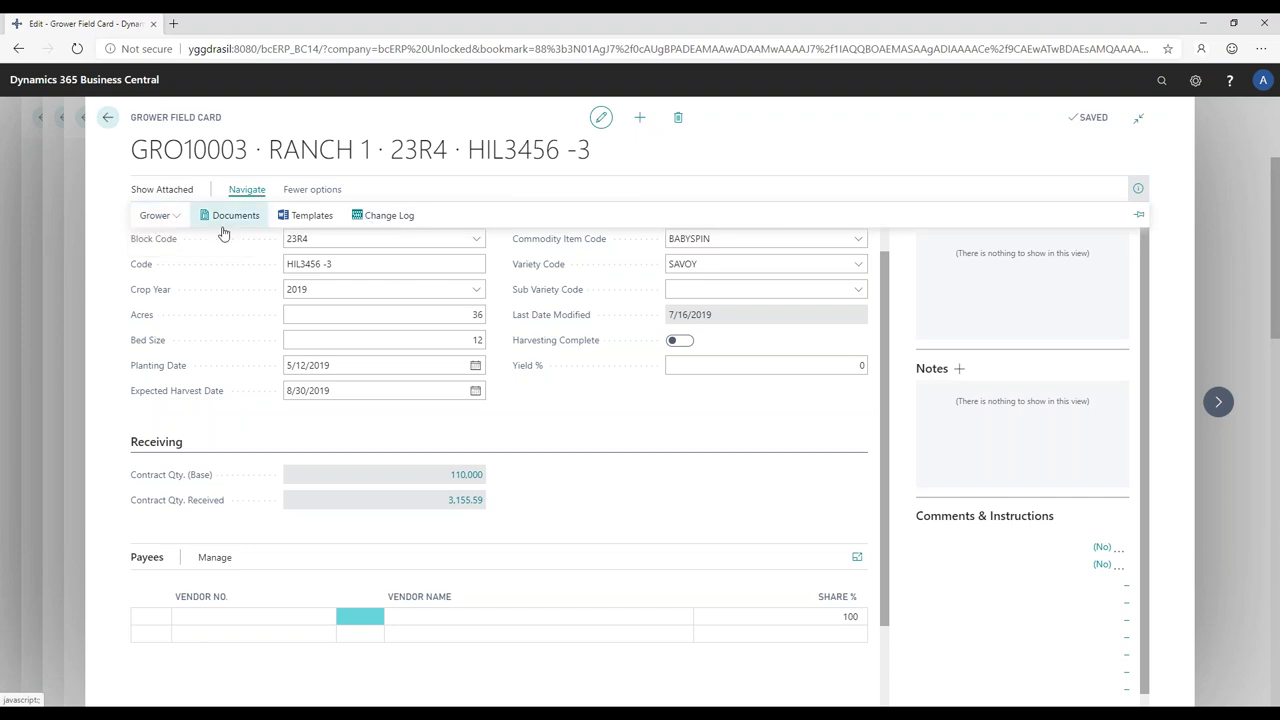
click(212, 226)
click(107, 117)
key(Escape)
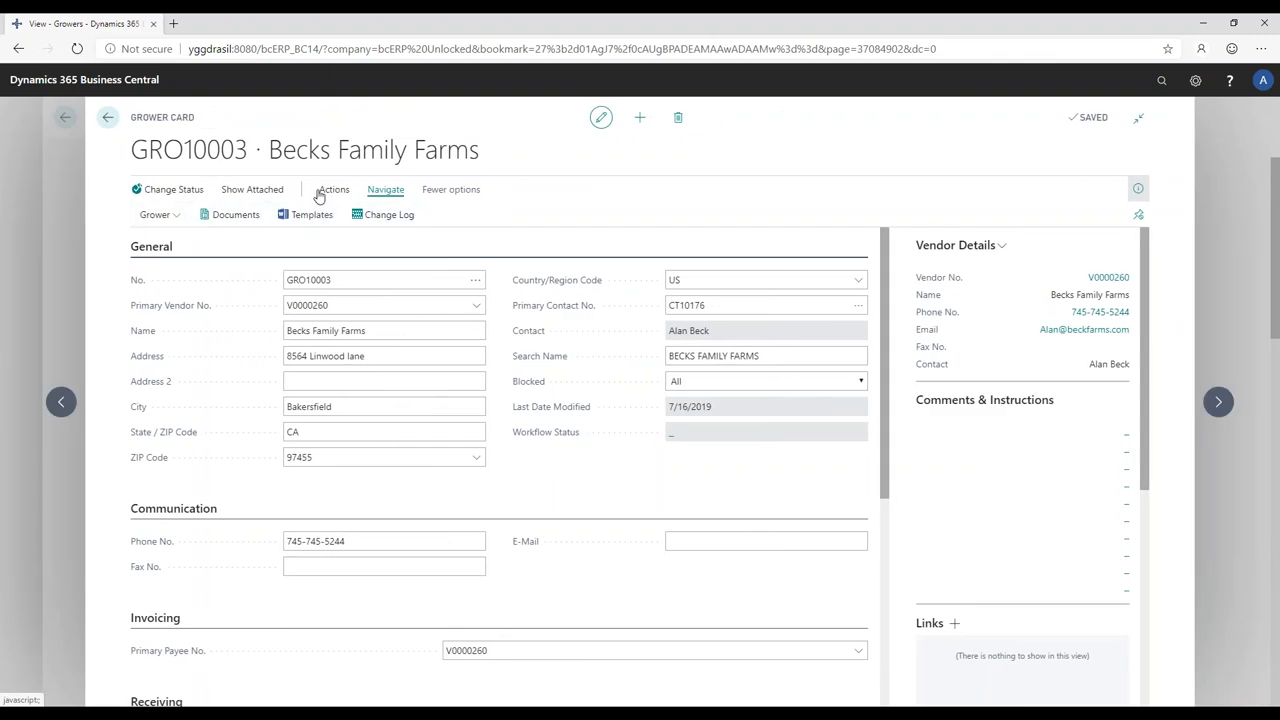
Review the grower card's Actions functions and Navigate > Grower related records like Ranches and Fields
click(332, 190)
click(187, 214)
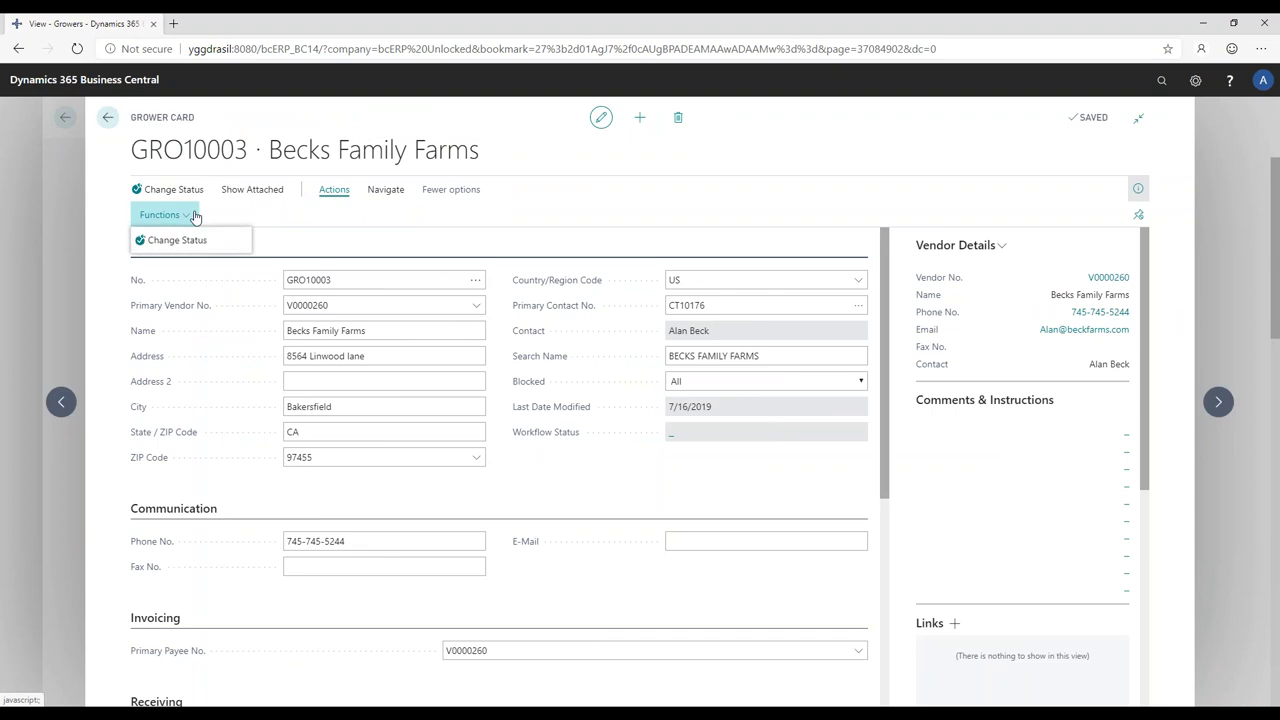
click(385, 190)
click(168, 215)
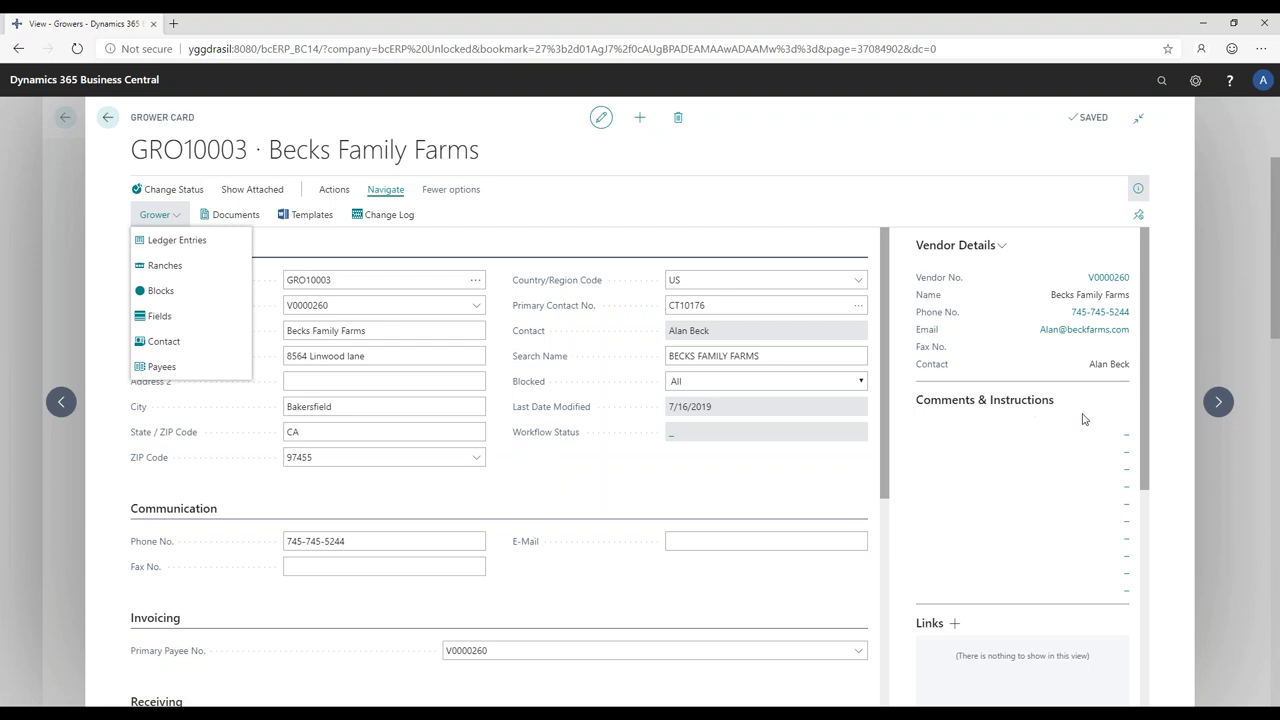
drag(1146, 419, 1145, 640)
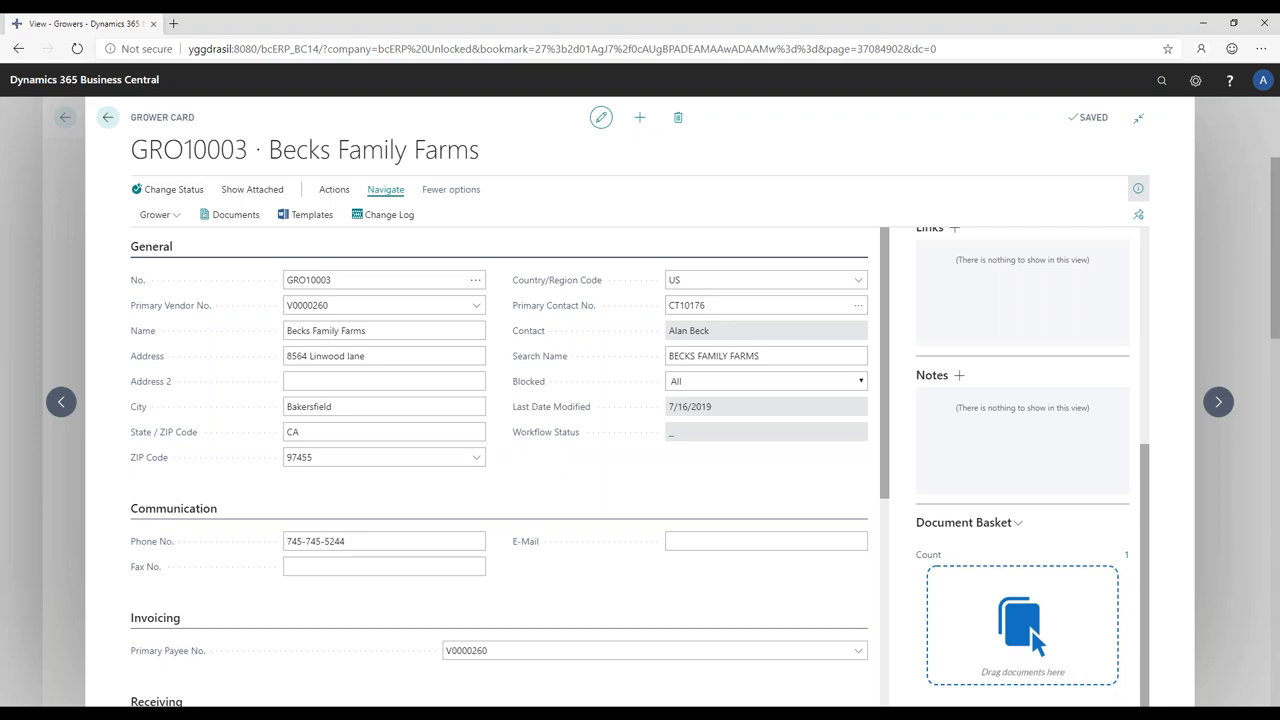
Close the grower card and Growers list, then search 'commo' for Commodity Contracts
click(108, 119)
key(Escape)
click(1164, 85)
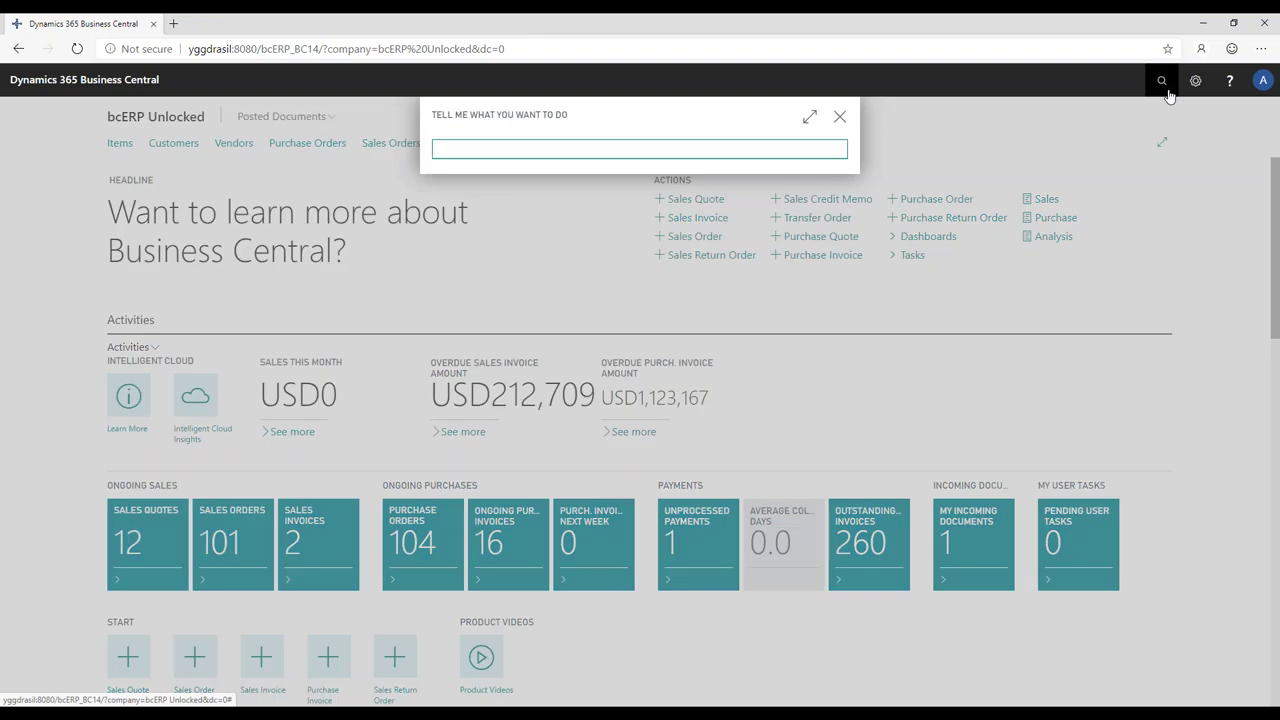
text(commo)
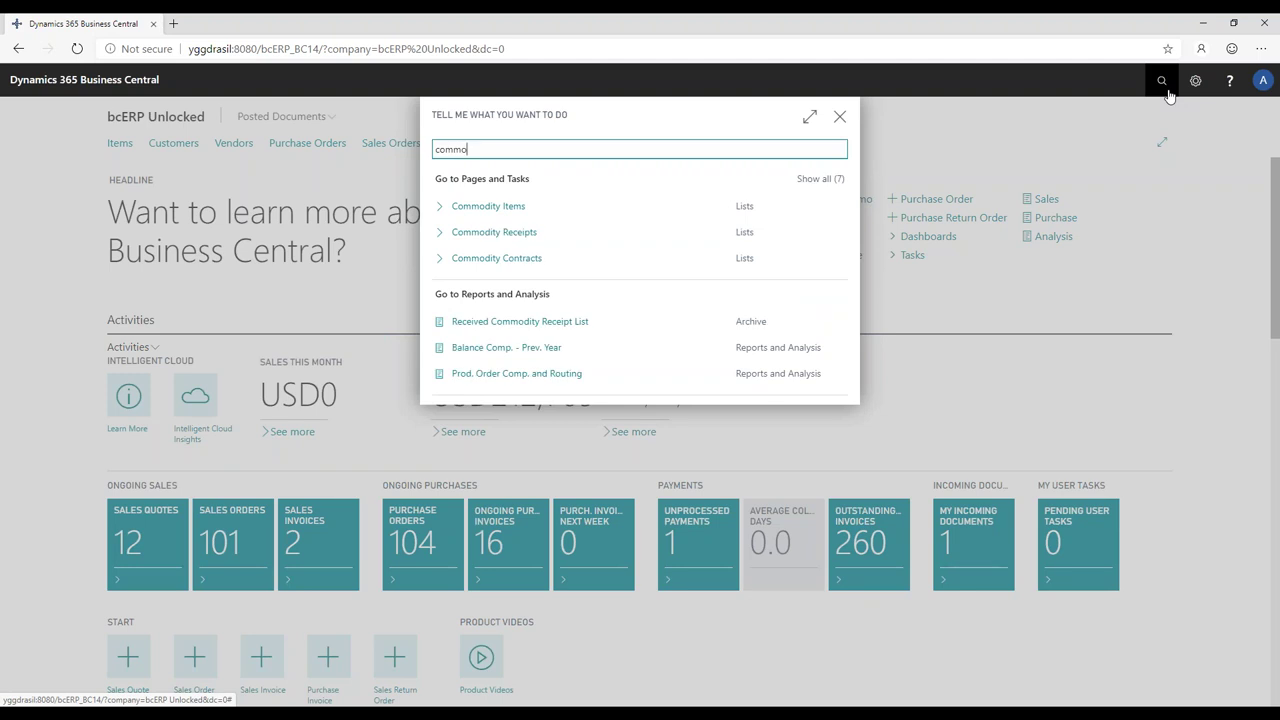
click(490, 259)
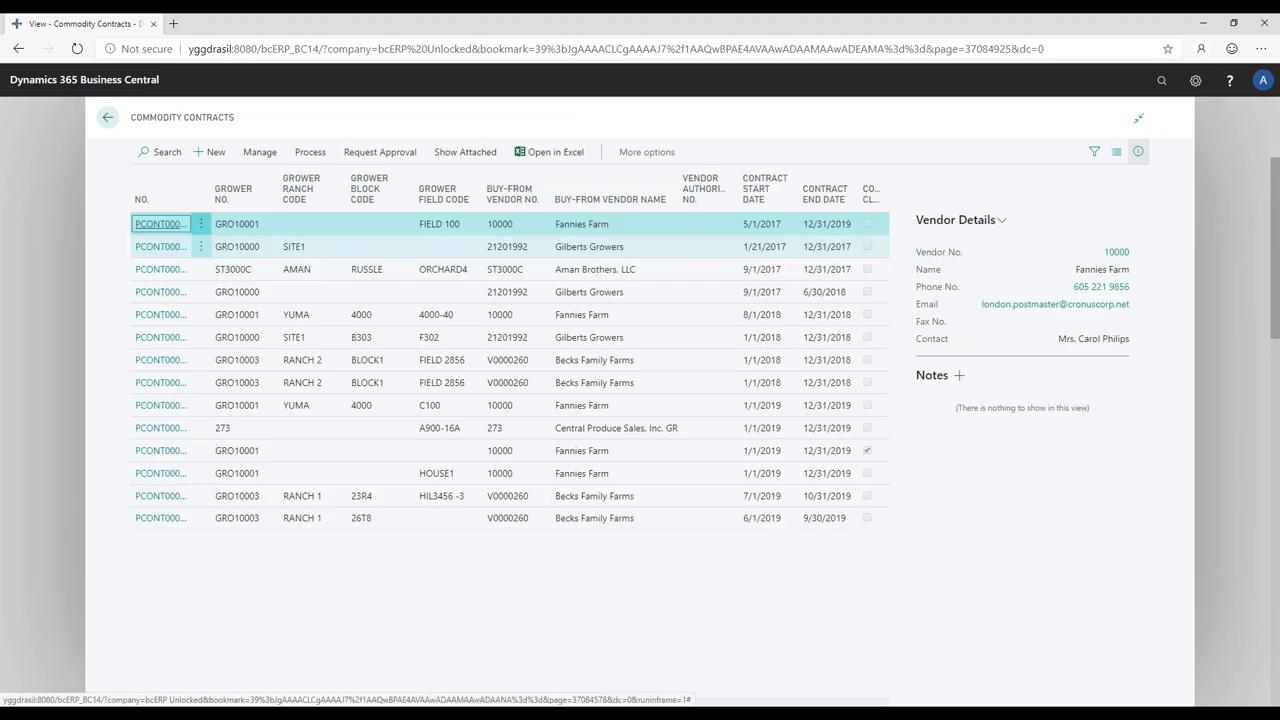
Open contract PCONT000047 for RANCH 1 / 23R4 and drill into its 110.000 quantity
click(166, 497)
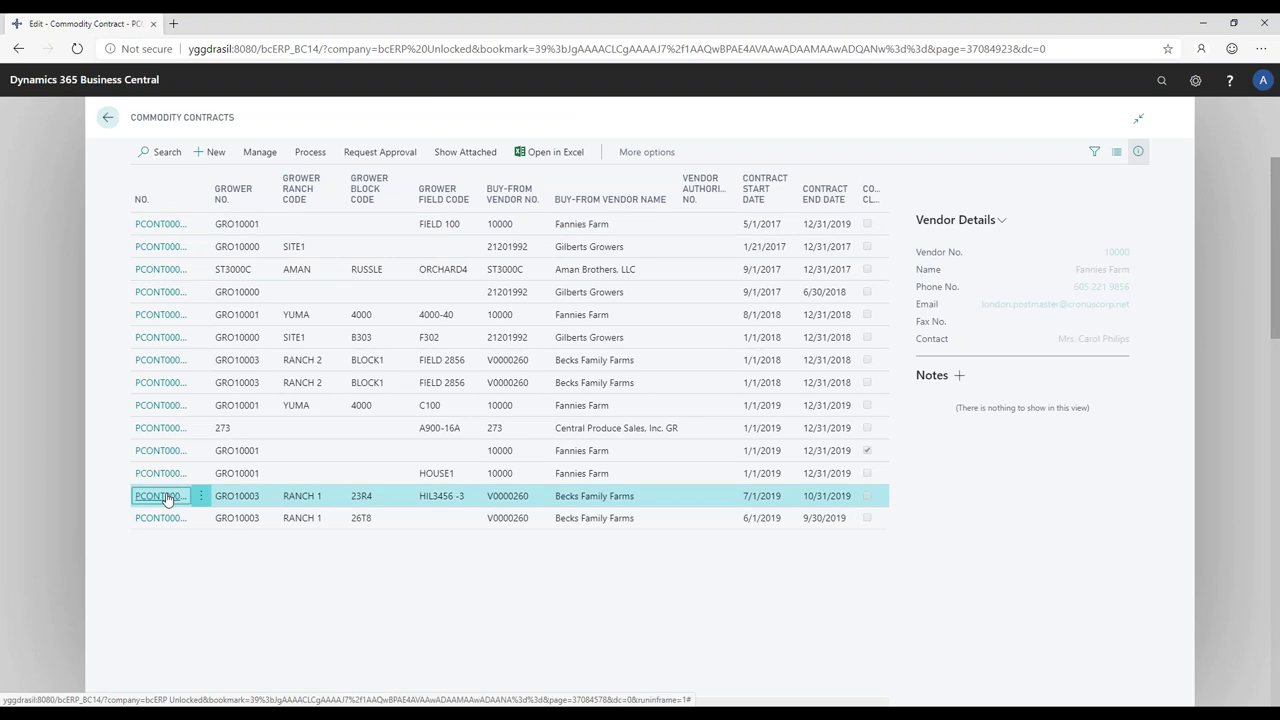
click(166, 497)
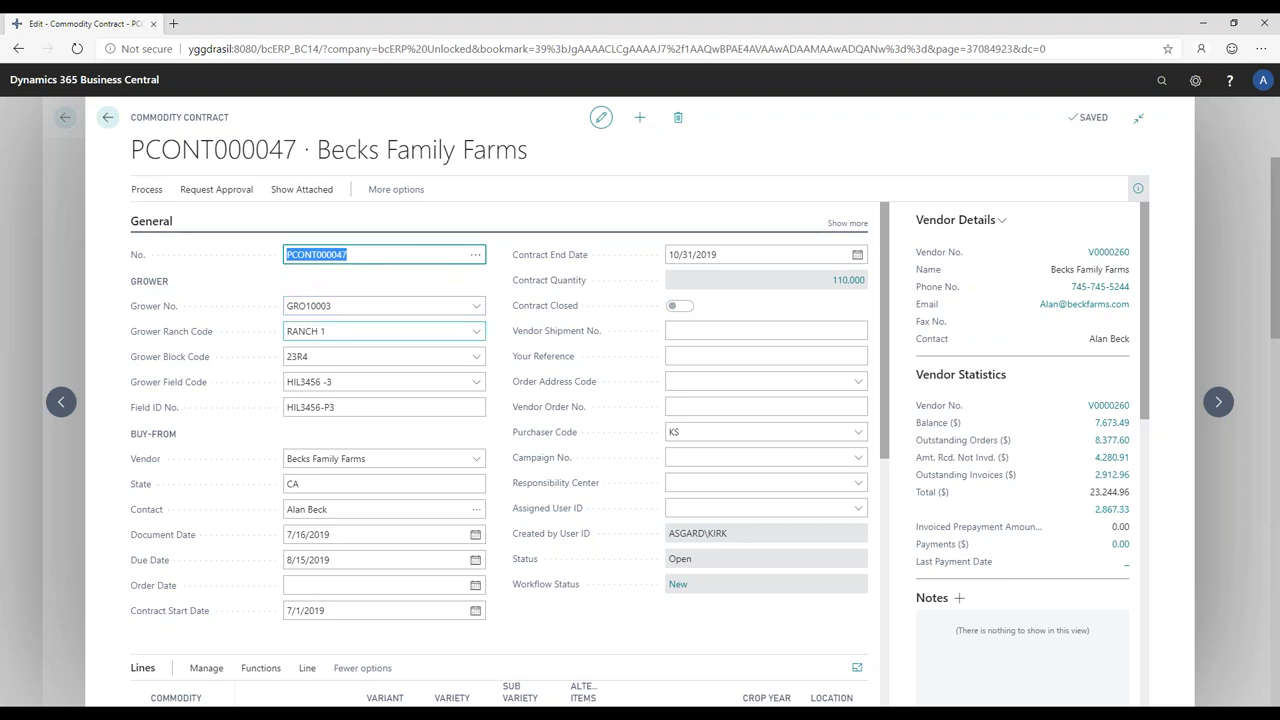
click(346, 406)
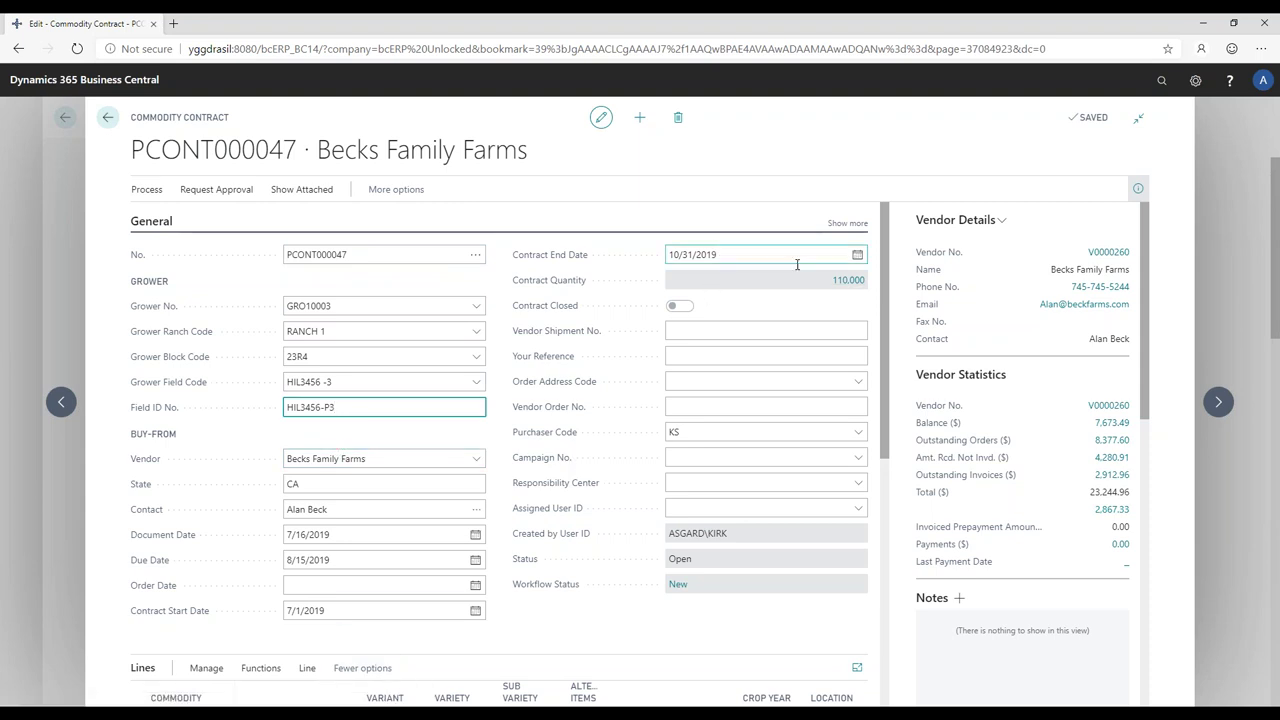
click(830, 284)
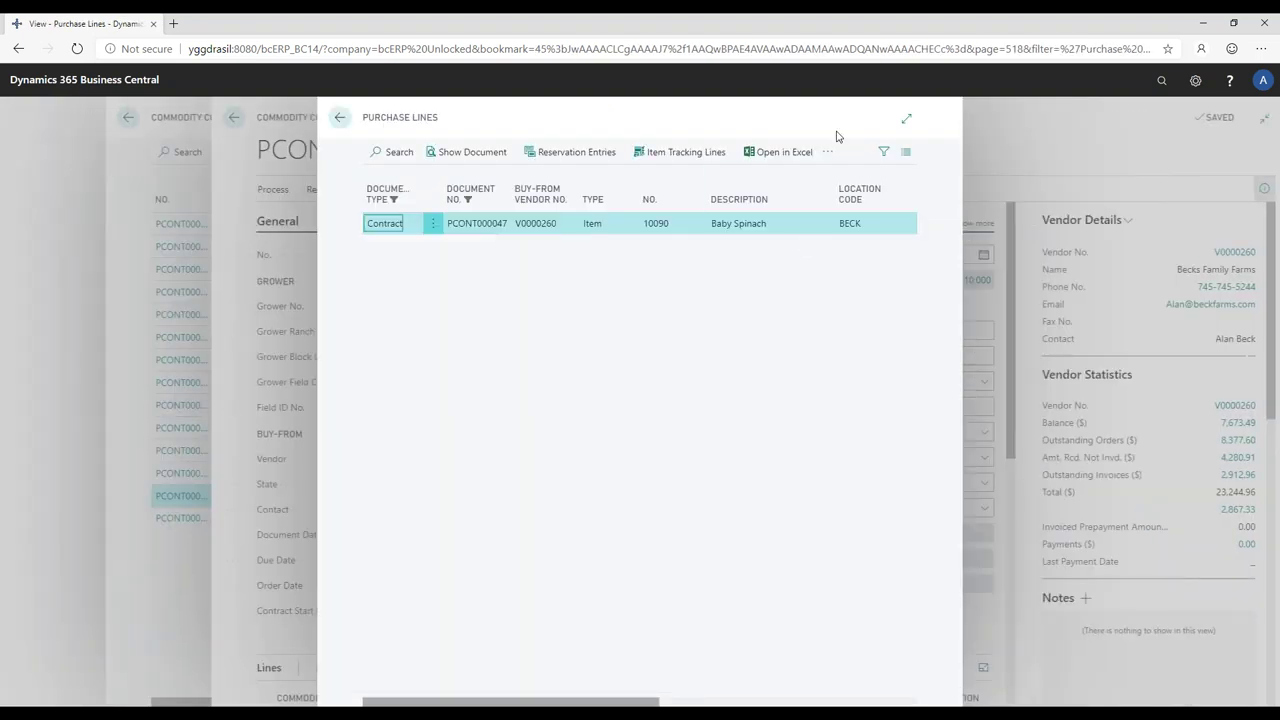
click(340, 117)
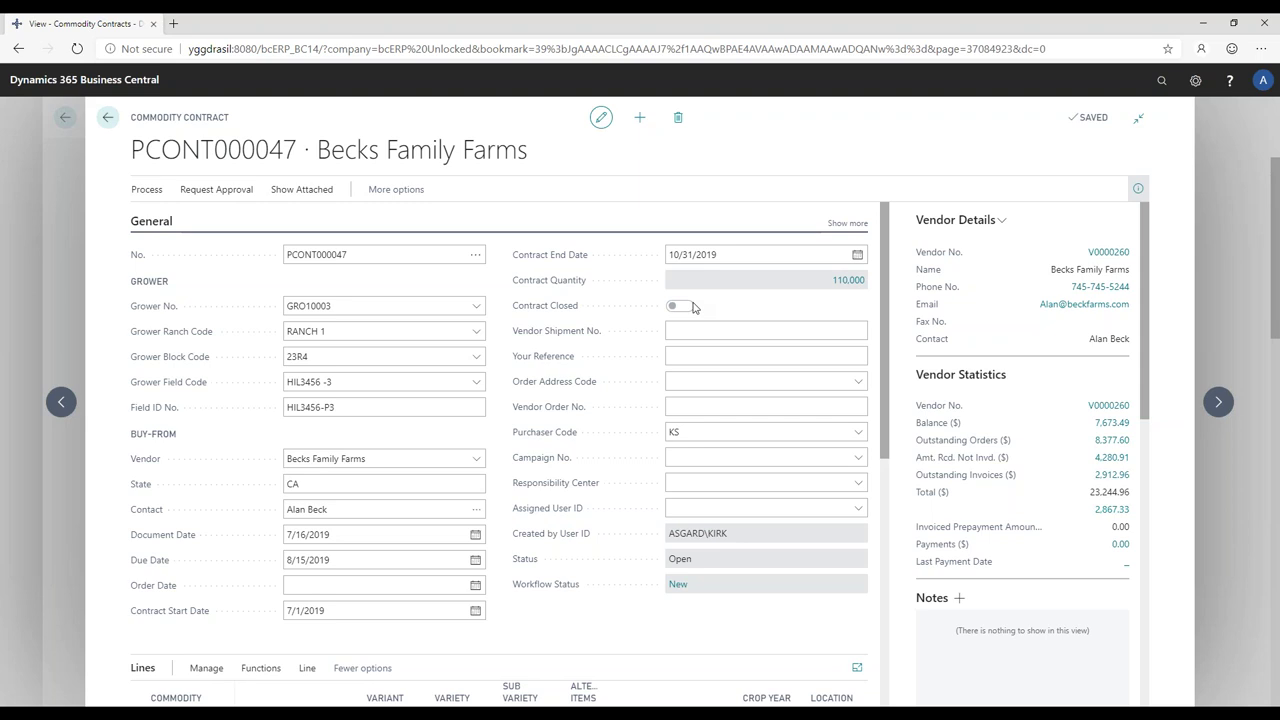
Check the BABYSPIN line's 110.000 LB quantity and show the Line action group
scroll(591, 502, down, 3)
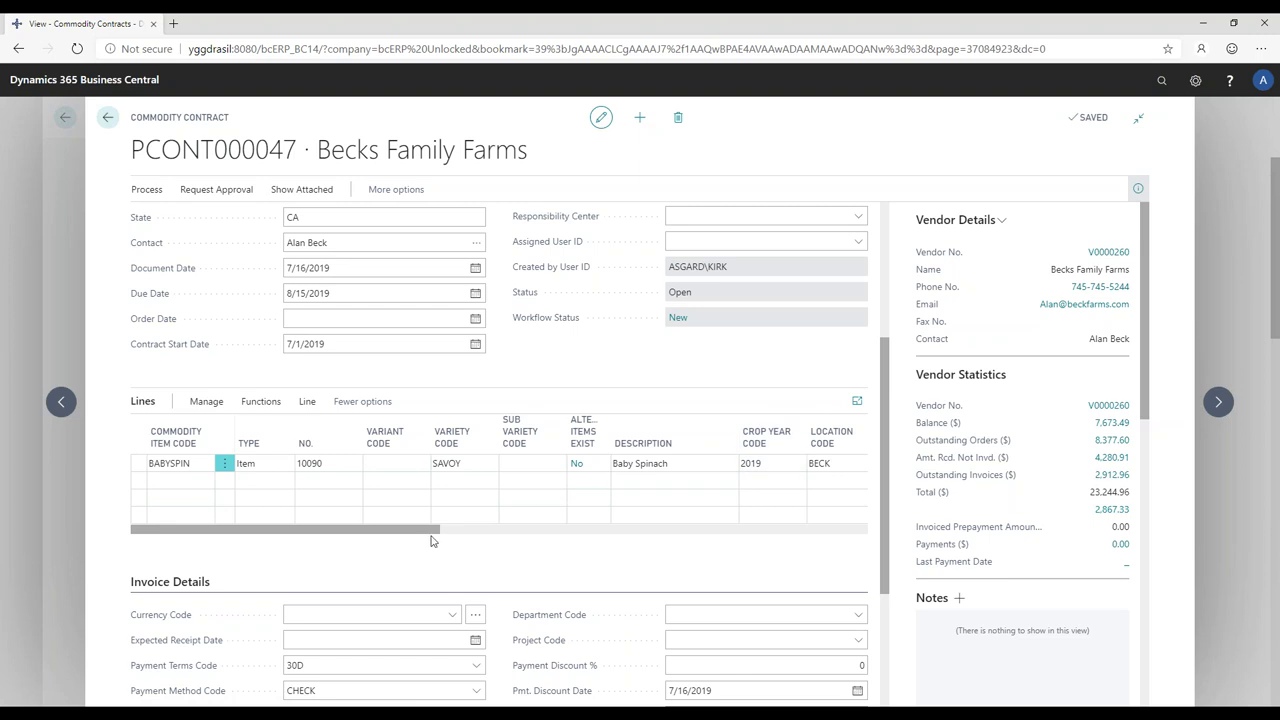
drag(425, 530, 614, 535)
click(427, 465)
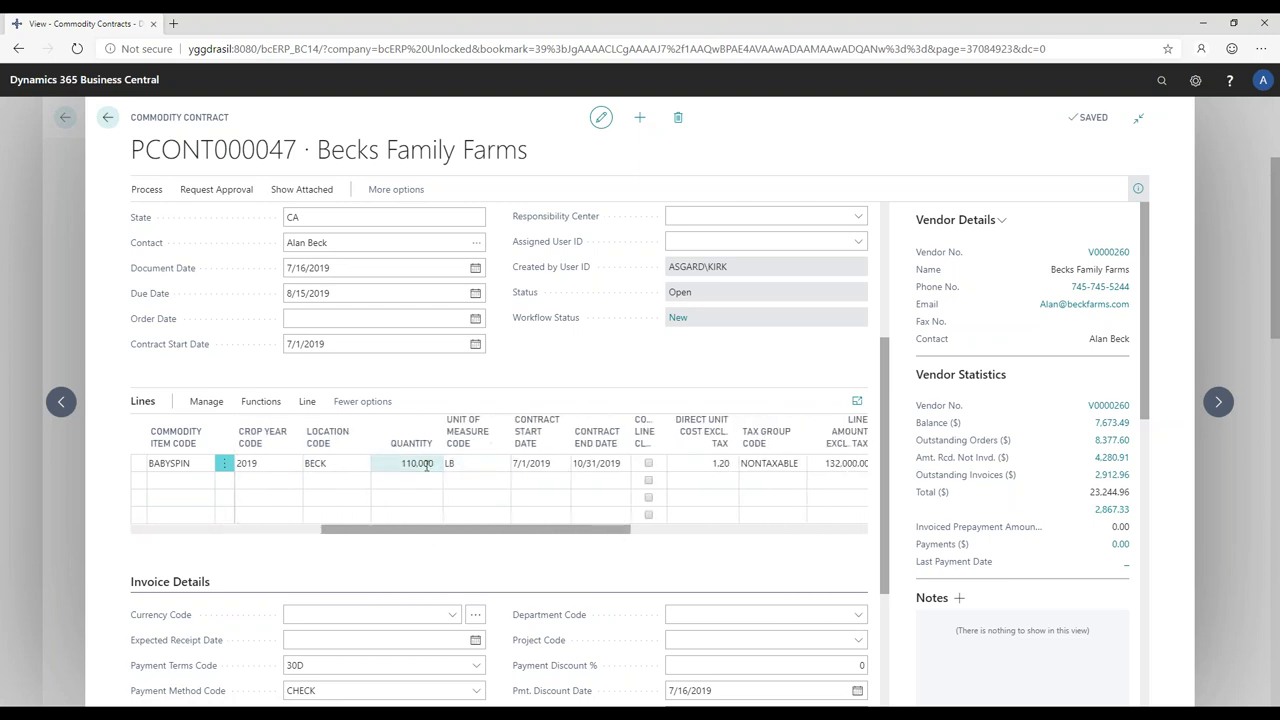
click(460, 465)
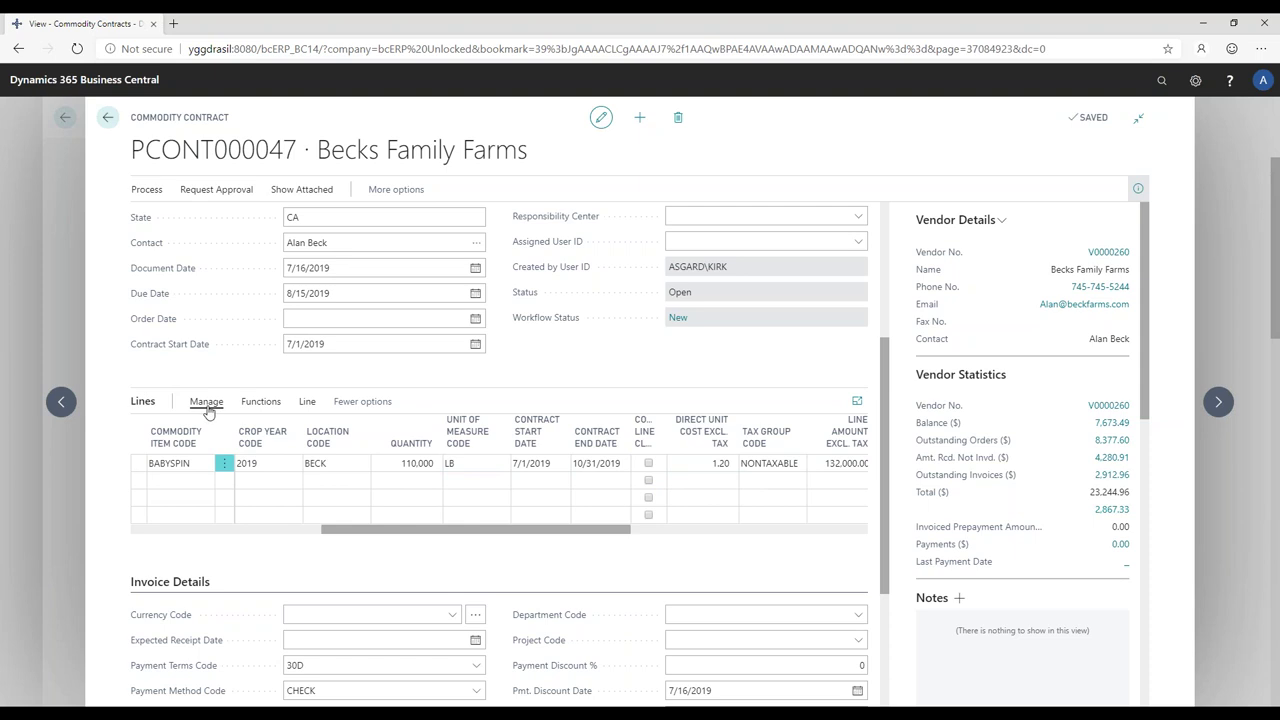
click(307, 402)
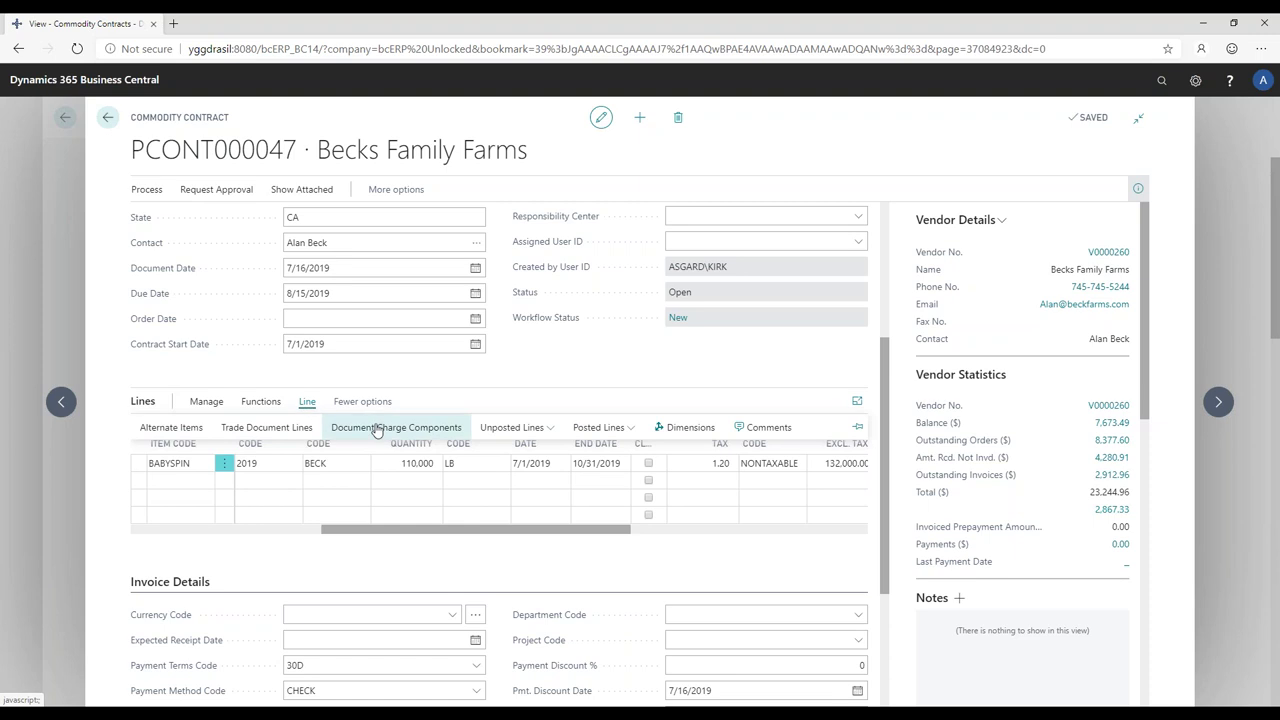
Show the BABYSPIN line's charge components: COLORNU at 0.06 and DOCKAGEWGHT at -0.01
click(377, 428)
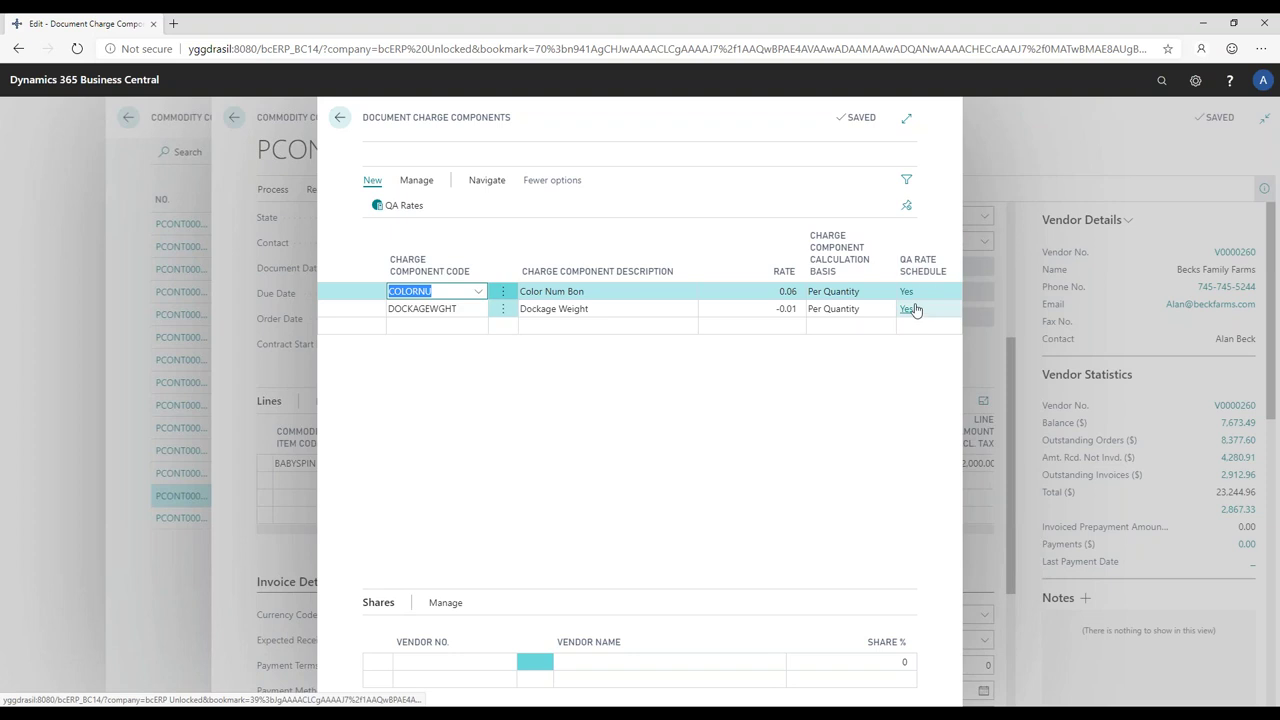
View COLORNU's QA rates, then the DOCKAGEWGHT rates from -0.02 to -0.05
click(415, 207)
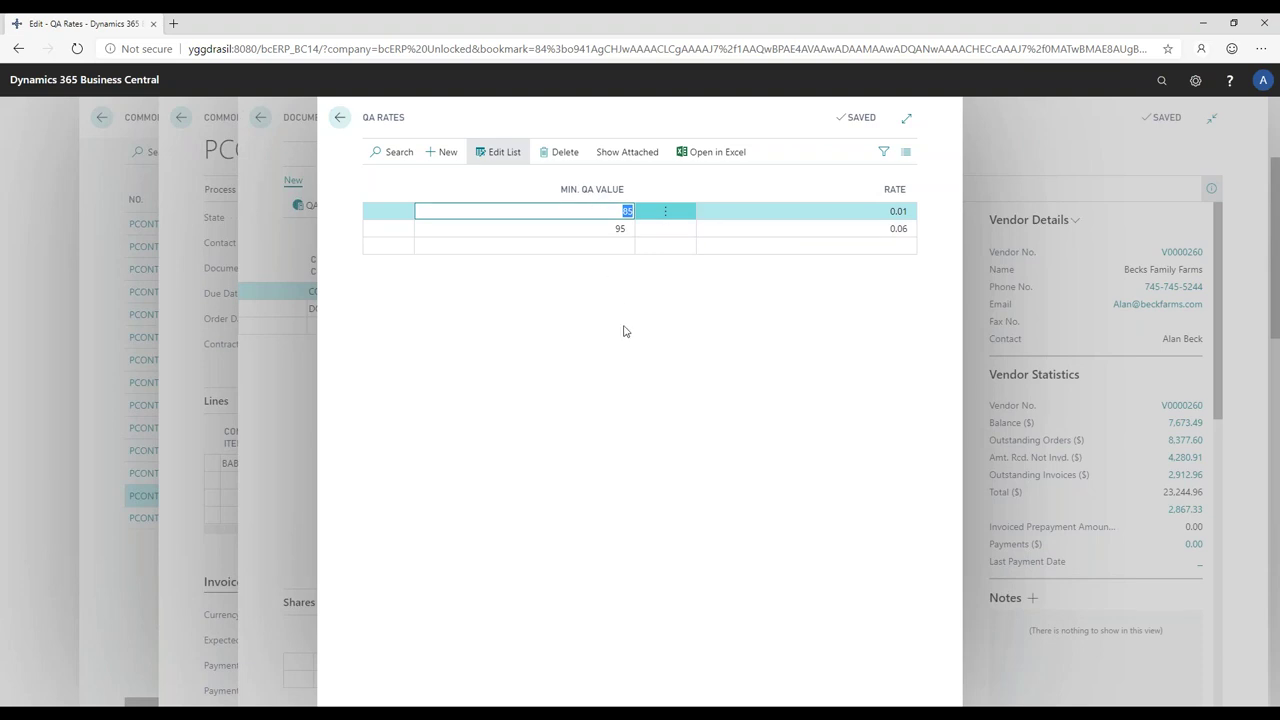
key(Escape)
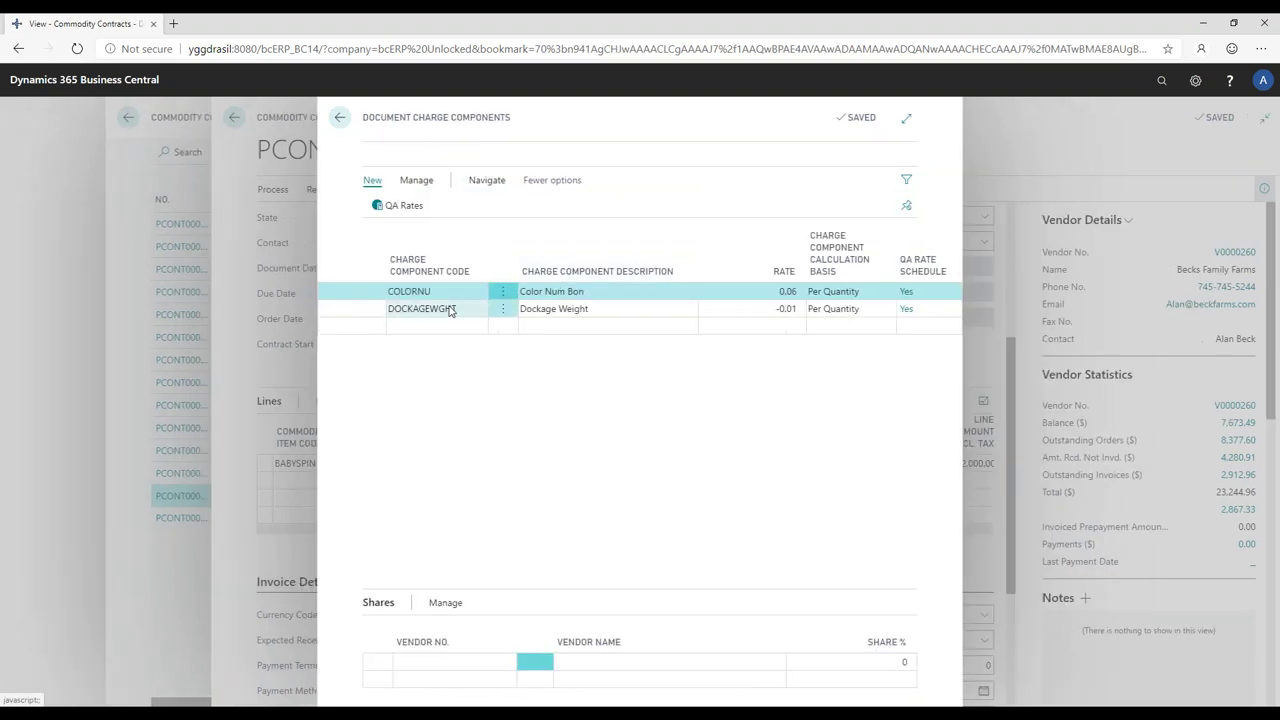
click(460, 310)
click(396, 210)
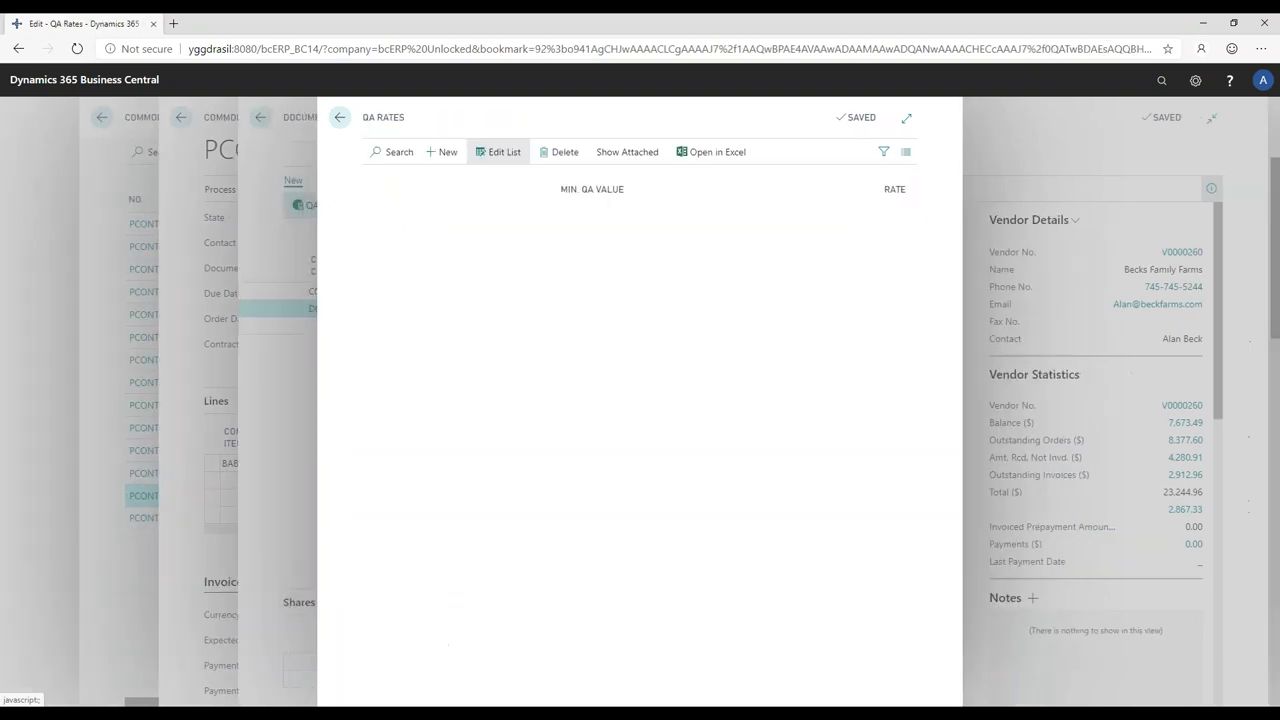
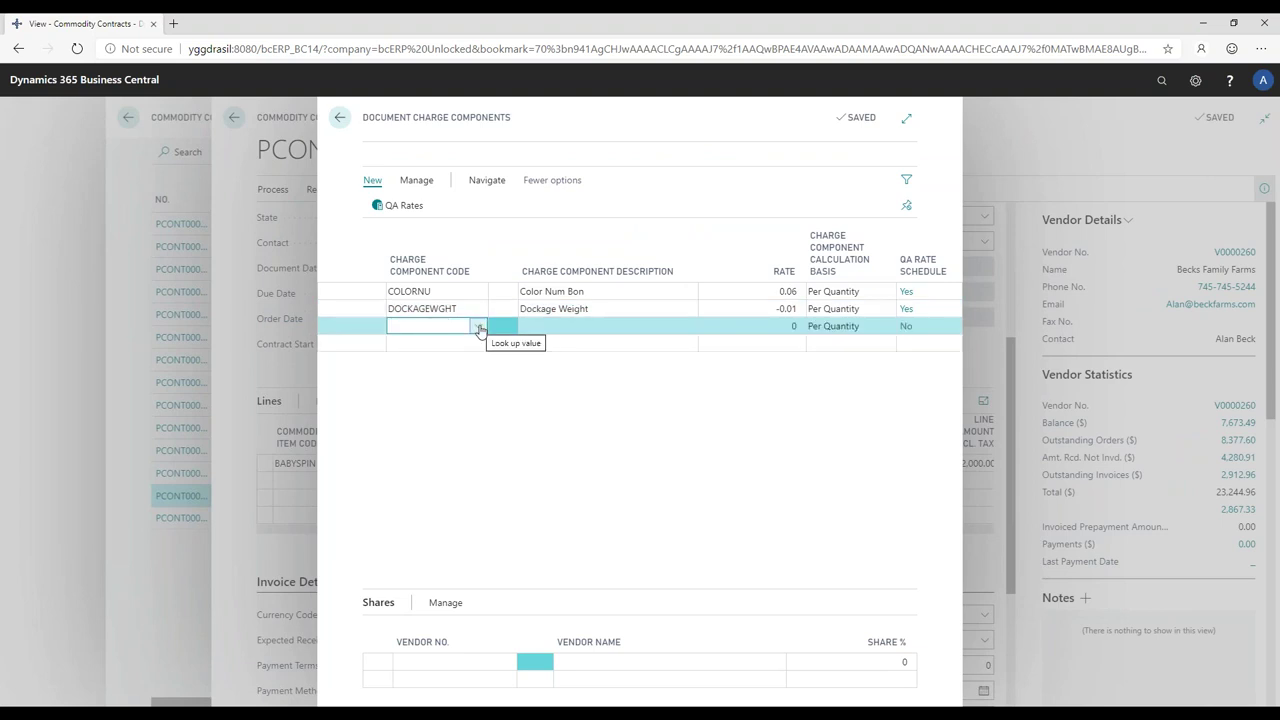
Add the BONUS charge component (0.02 per quantity) from the full list, then close Document Charge Components
click(479, 328)
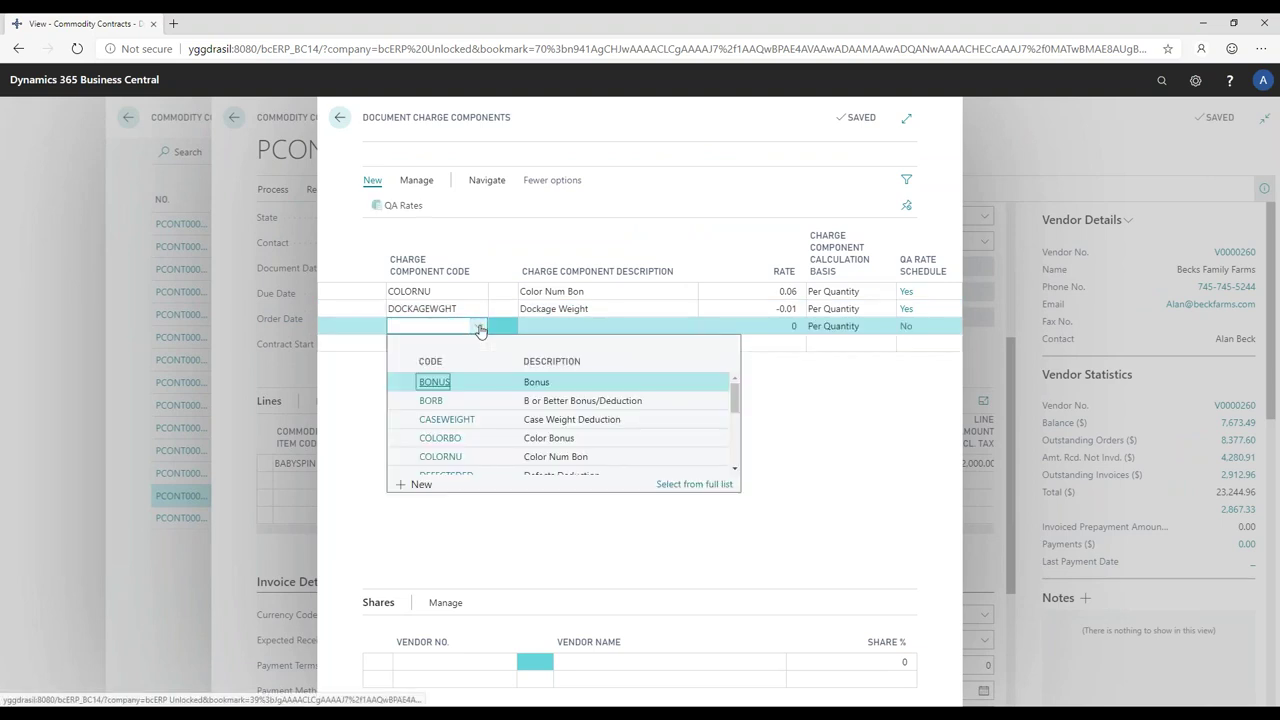
click(705, 486)
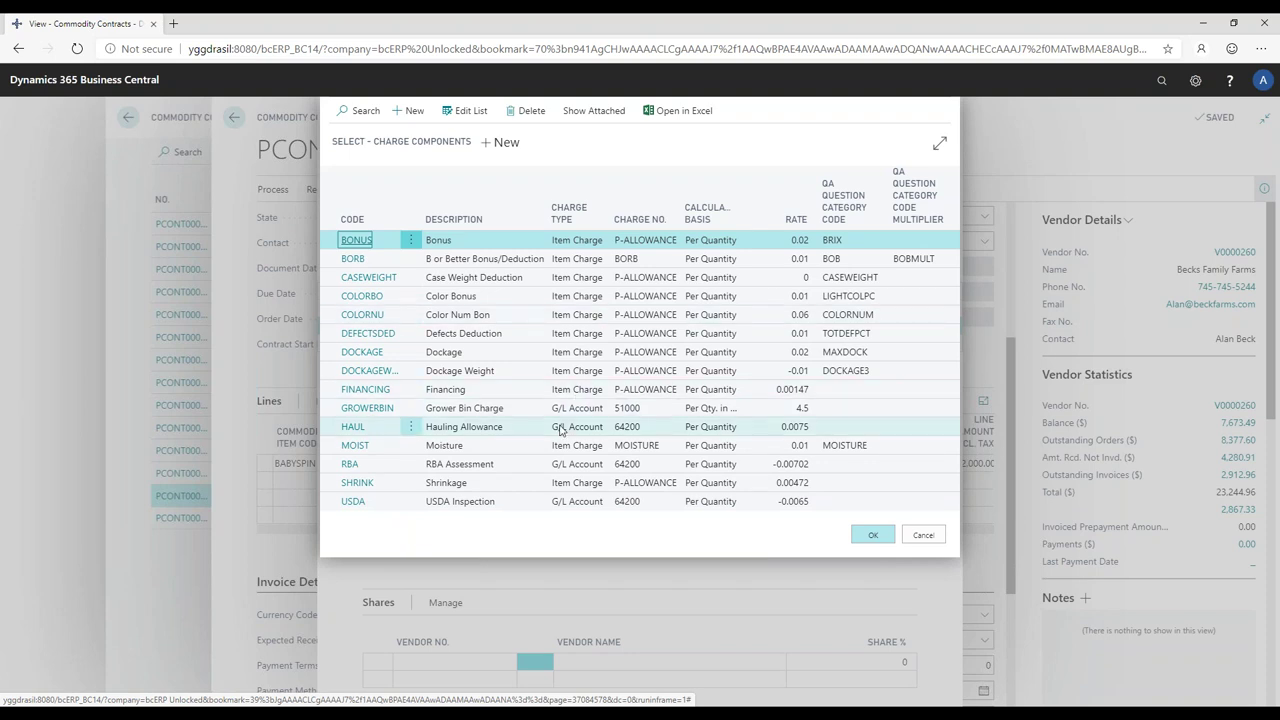
key(Return)
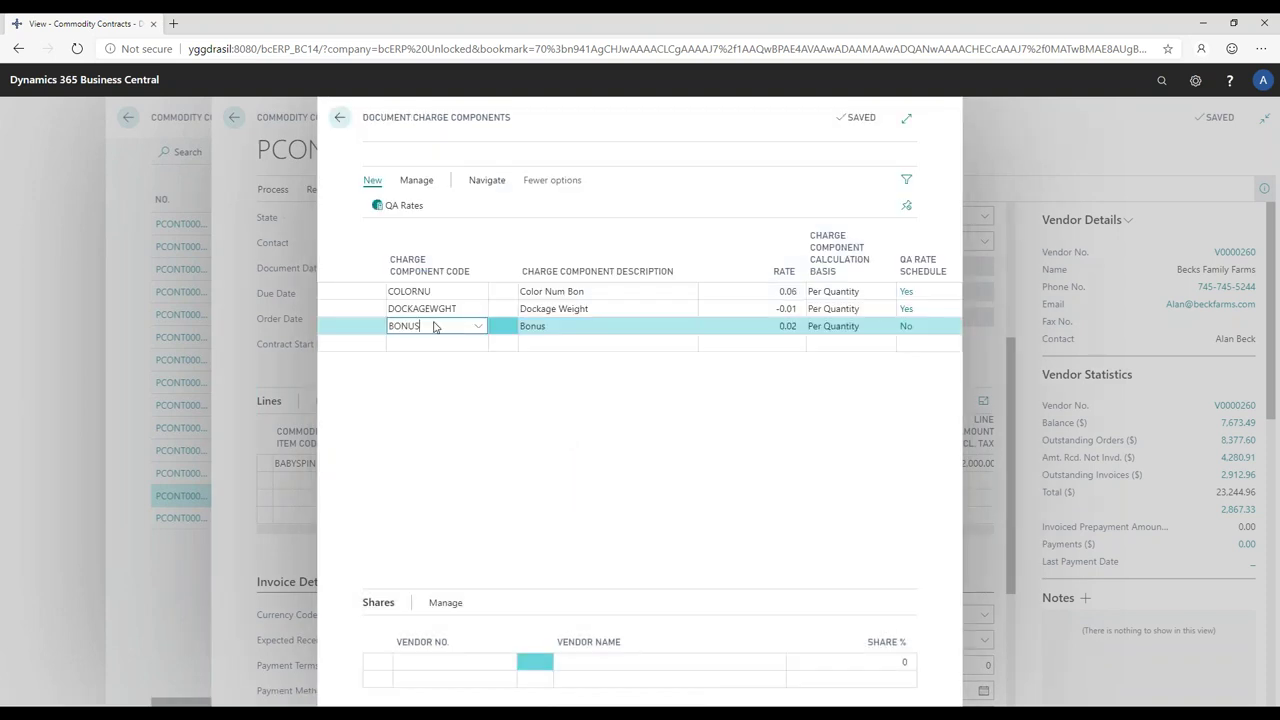
key(Escape)
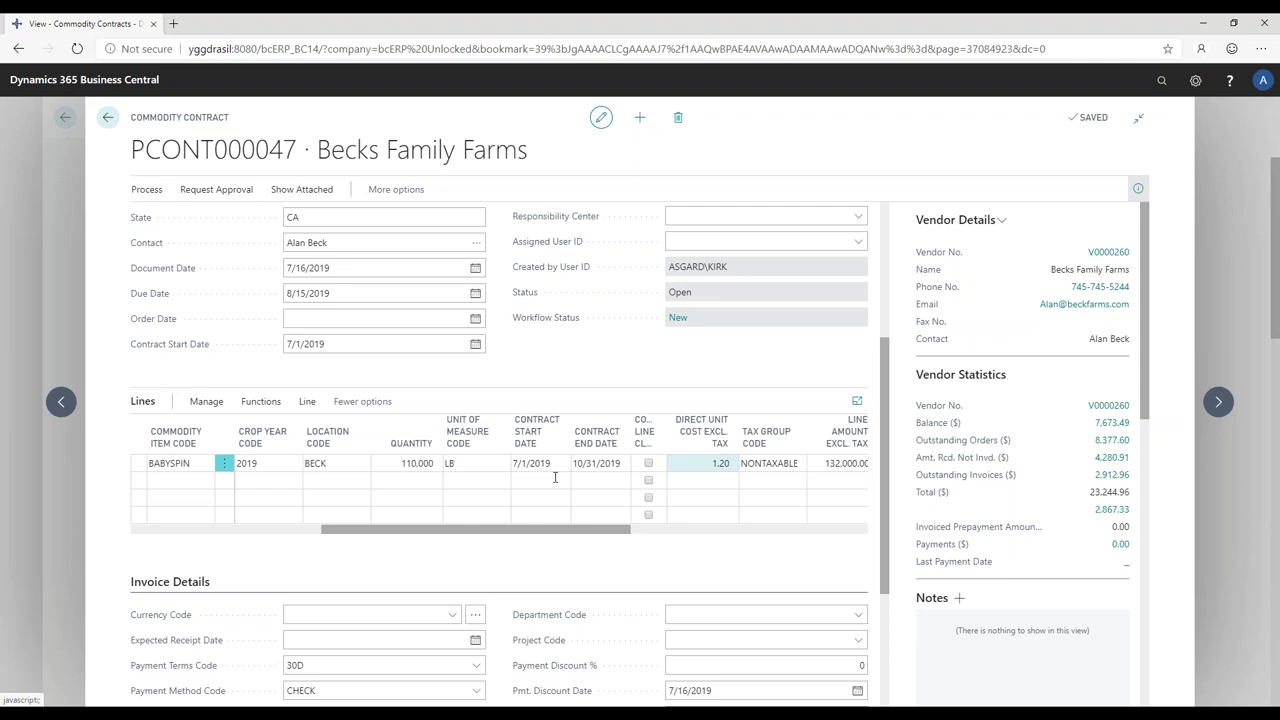
Open the full Payment Terms list from the contract's Invoice Details payment terms code, currently 30D
scroll(381, 549, down, 2)
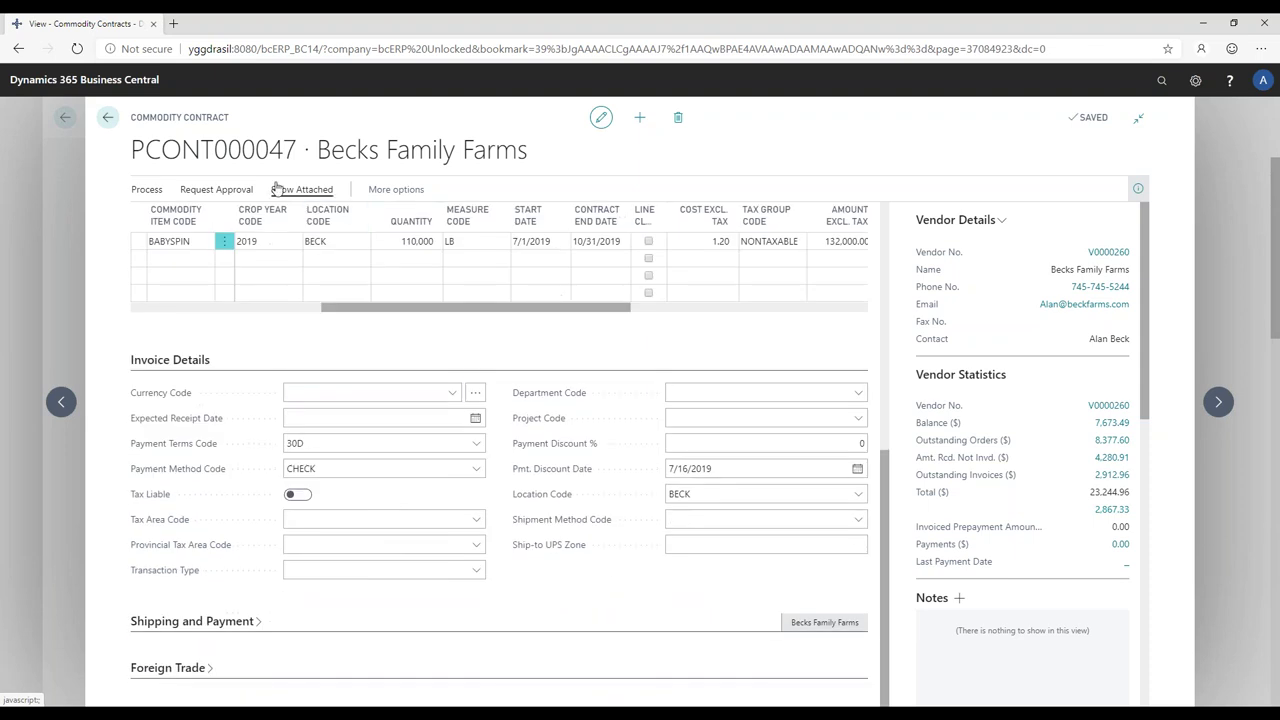
click(303, 440)
click(479, 447)
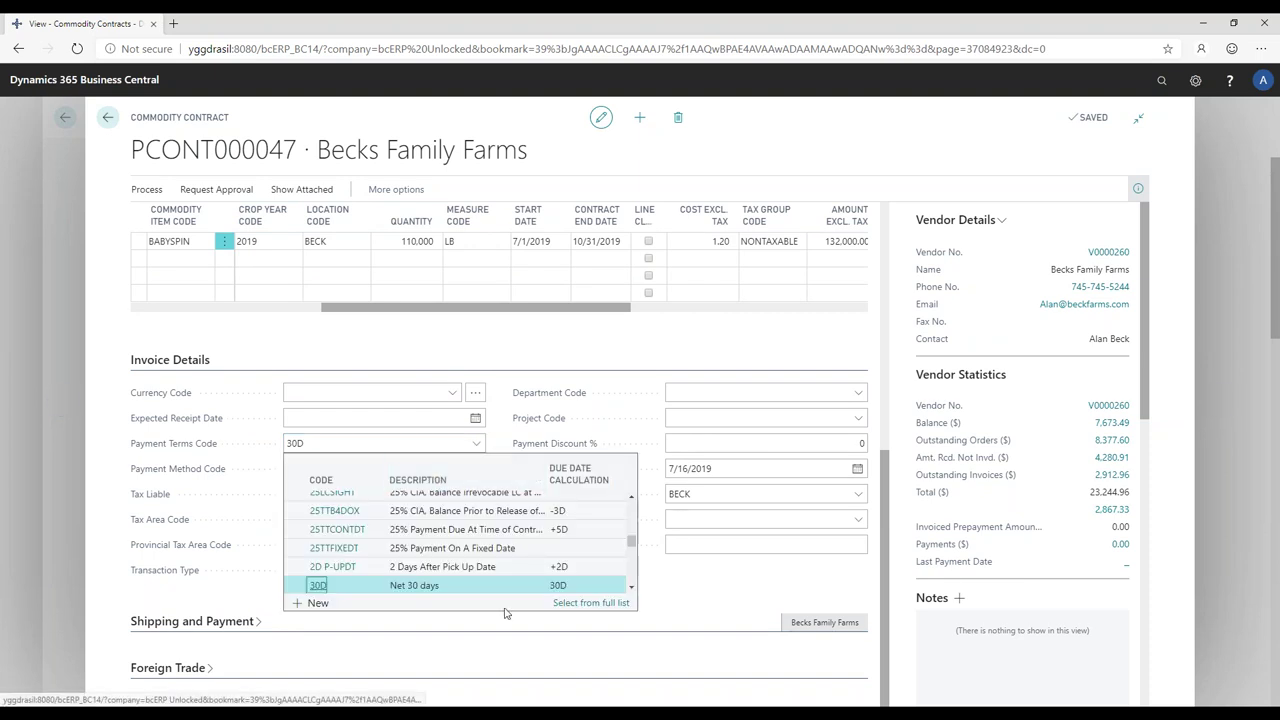
click(595, 604)
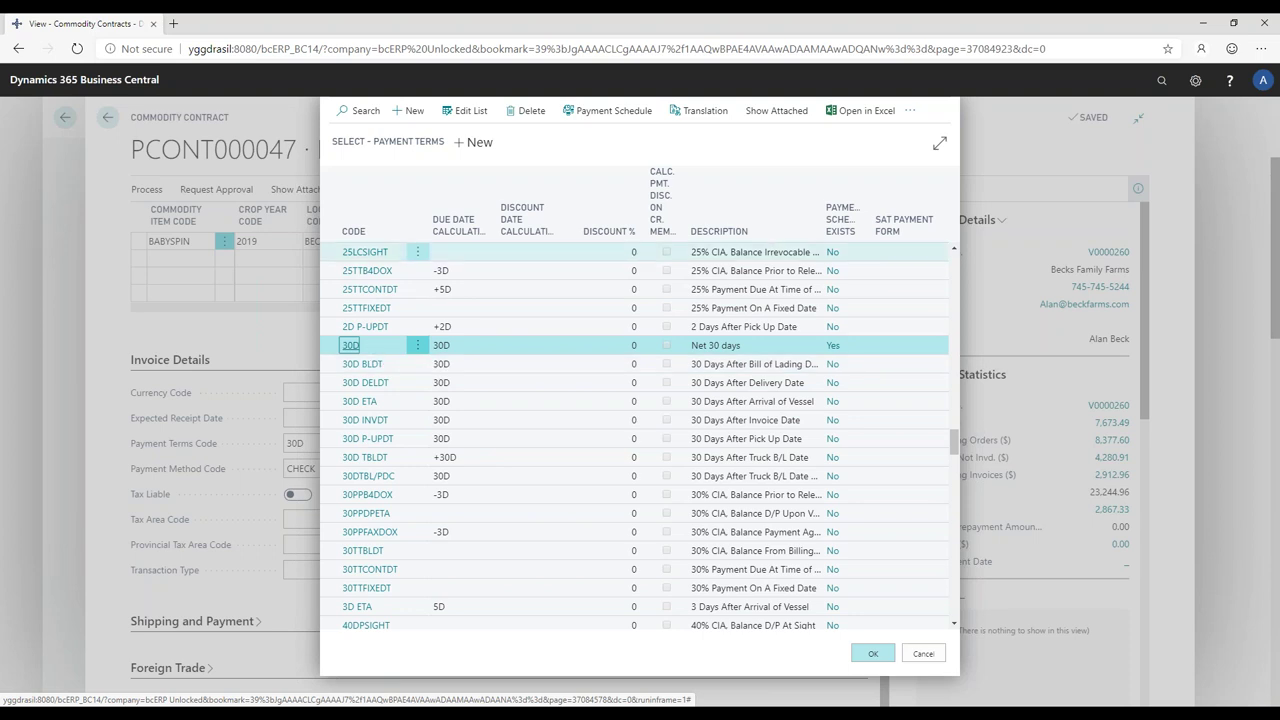
click(623, 112)
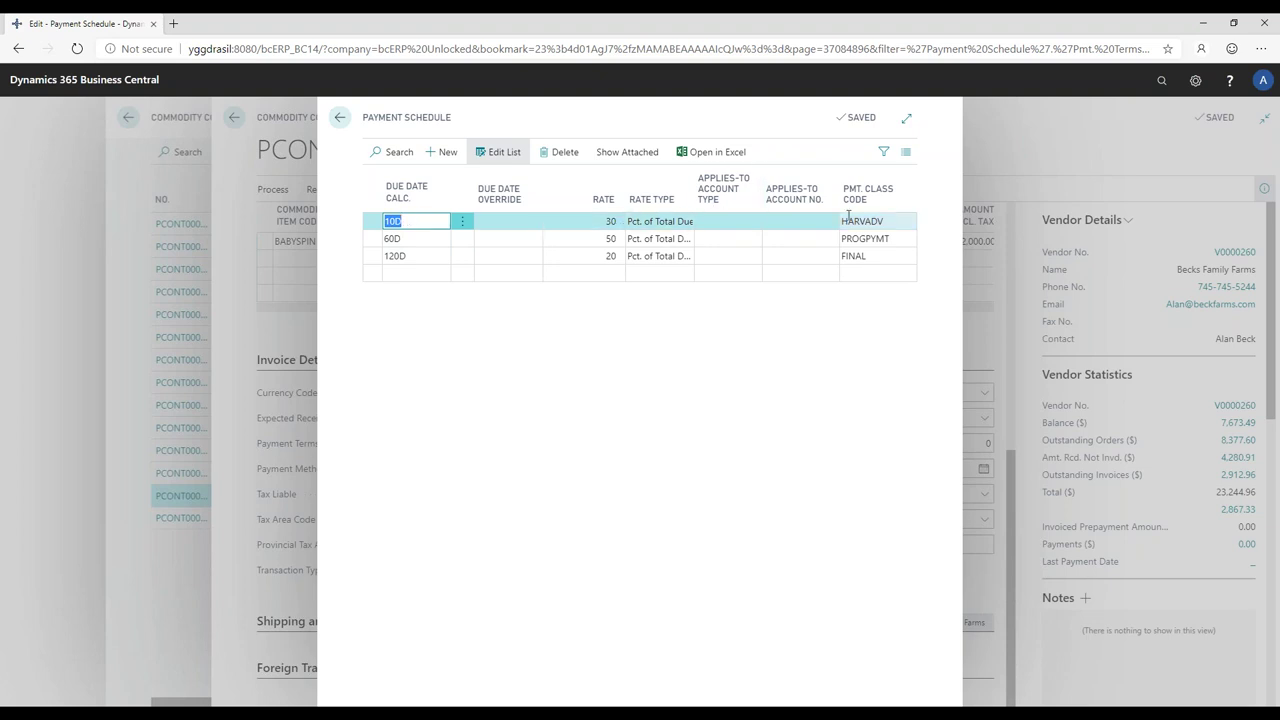
click(892, 221)
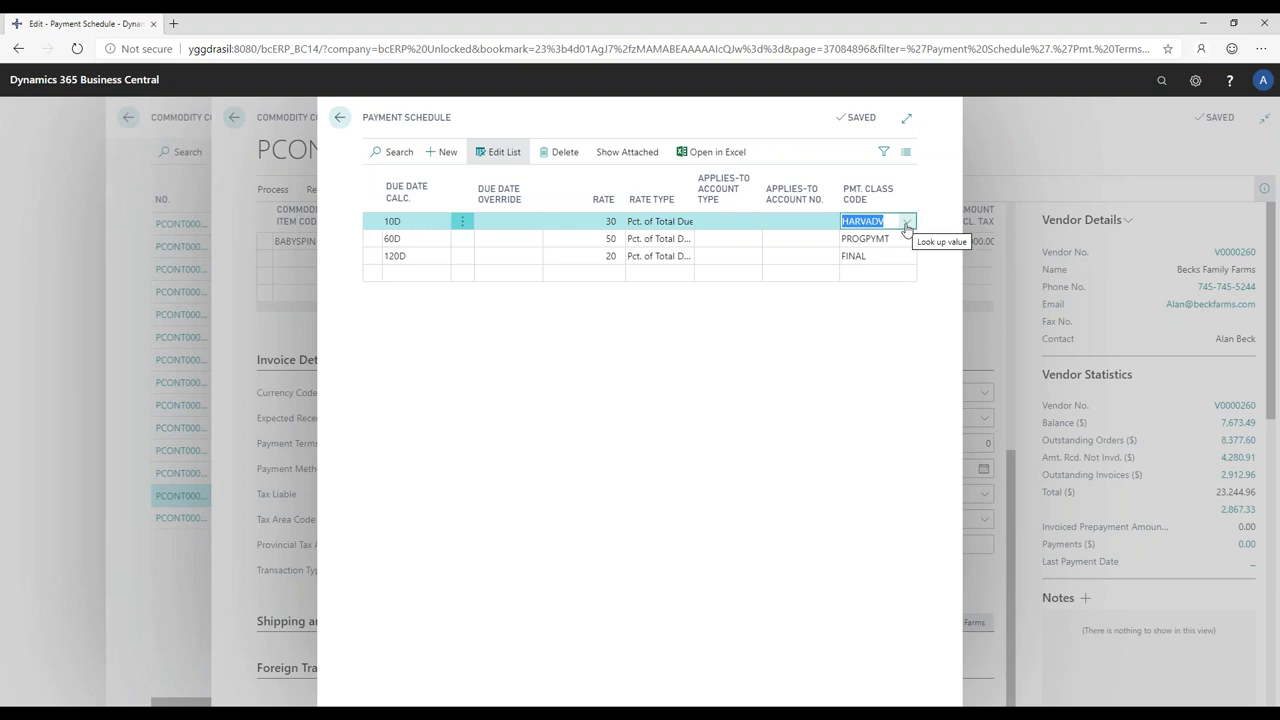
click(906, 227)
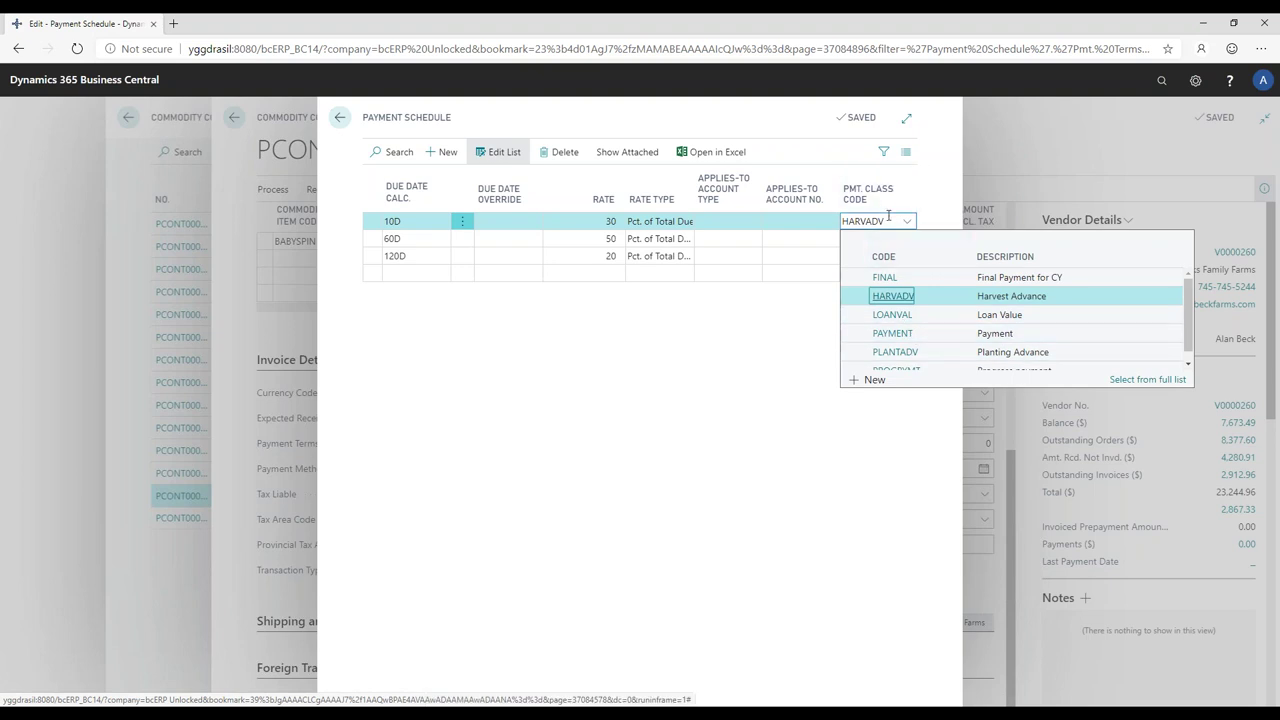
click(420, 238)
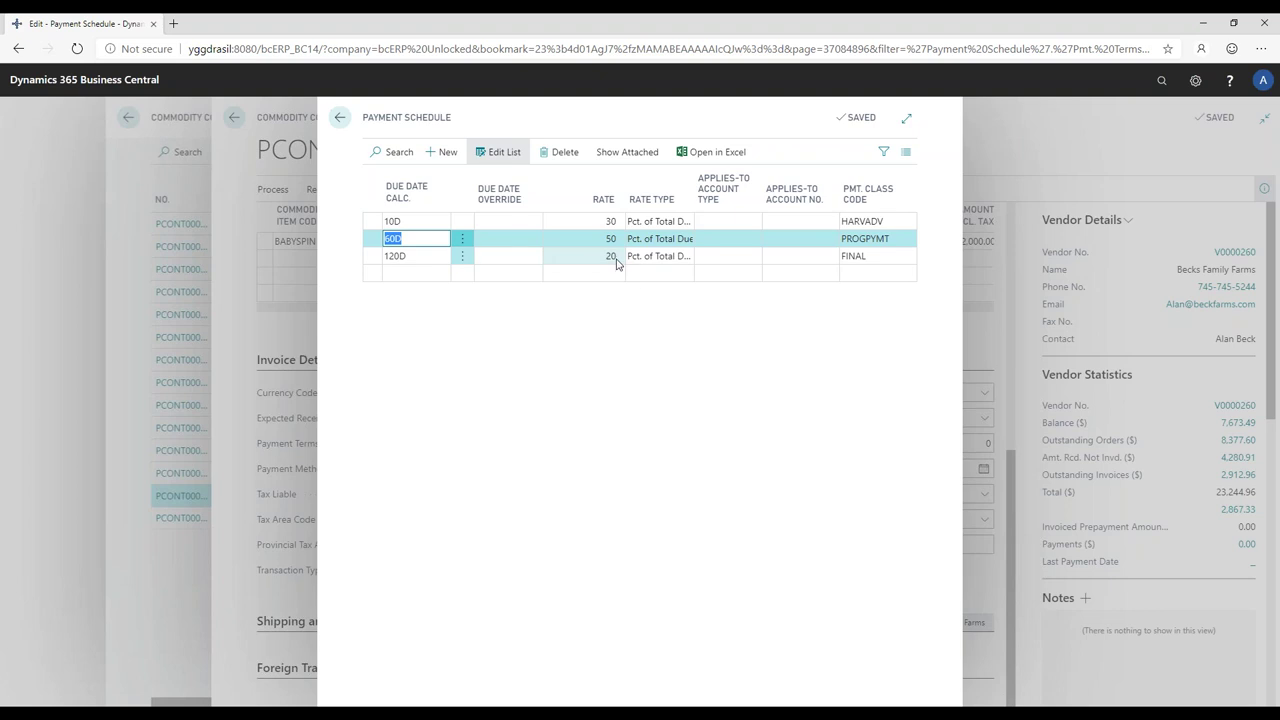
click(872, 258)
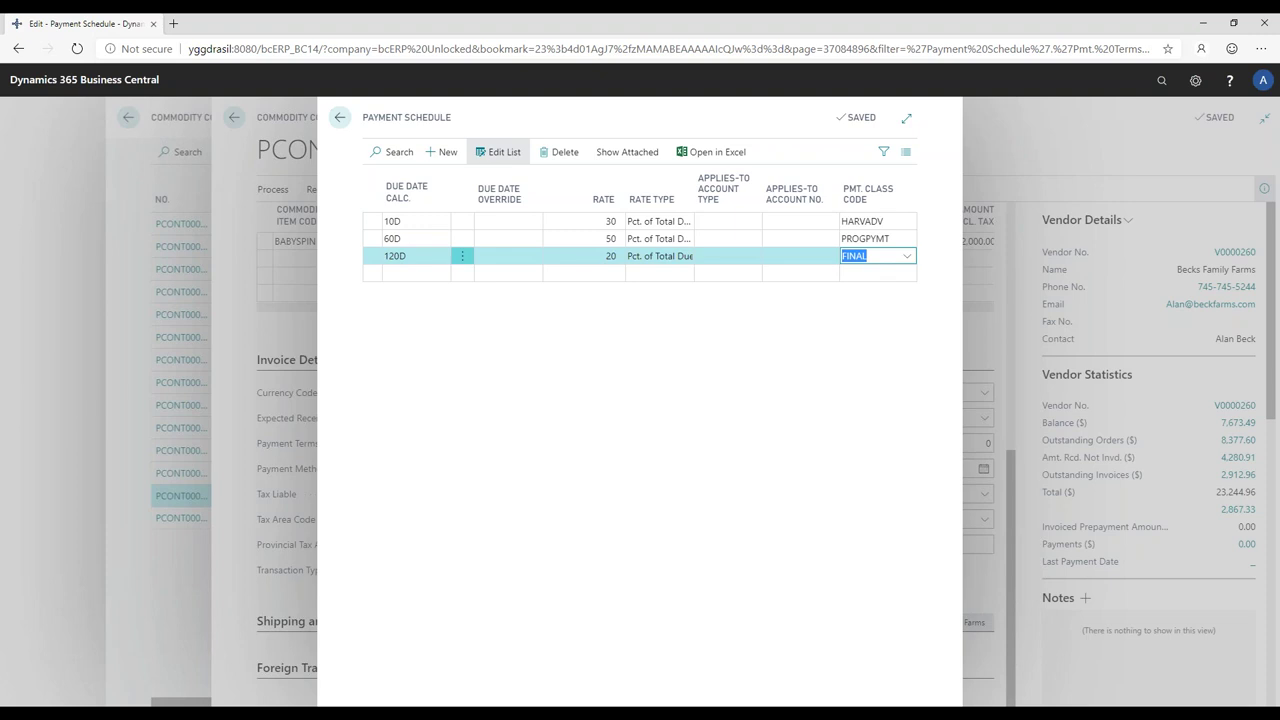
key(Escape)
key(Escape)
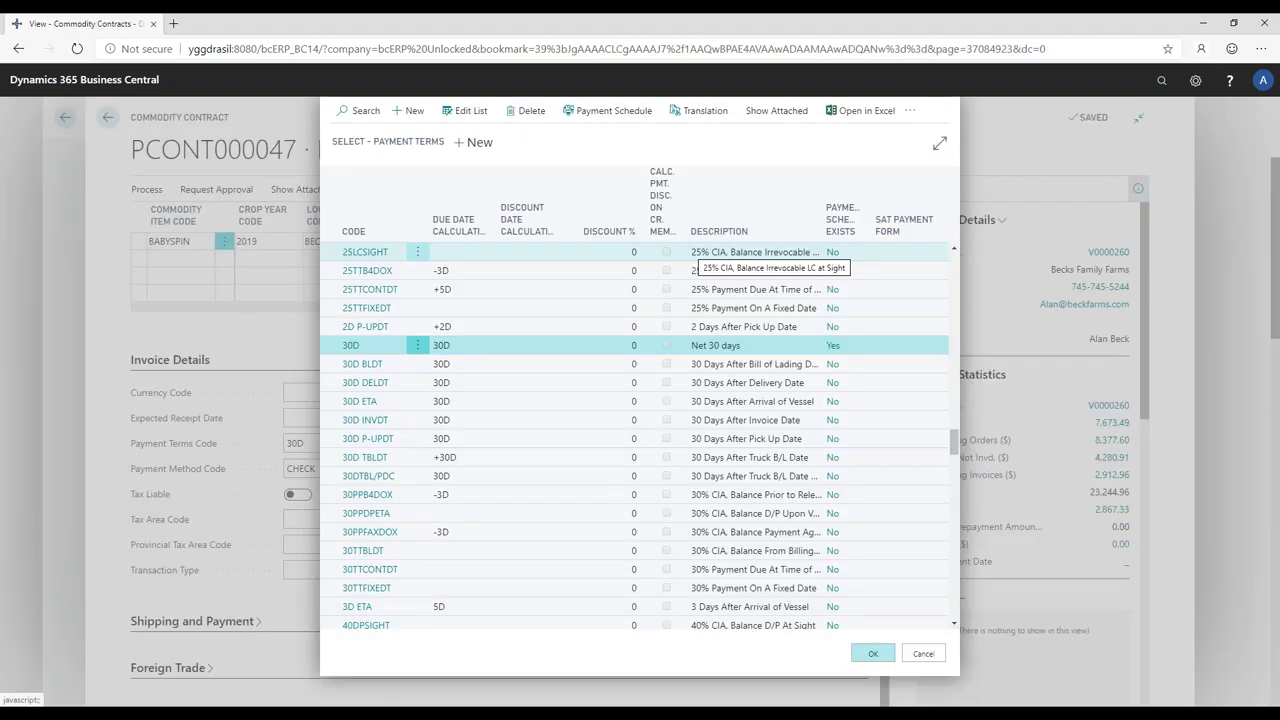
Close the payment terms list, then review and close the contract's 10D/60D/120D payment schedule
key(Escape)
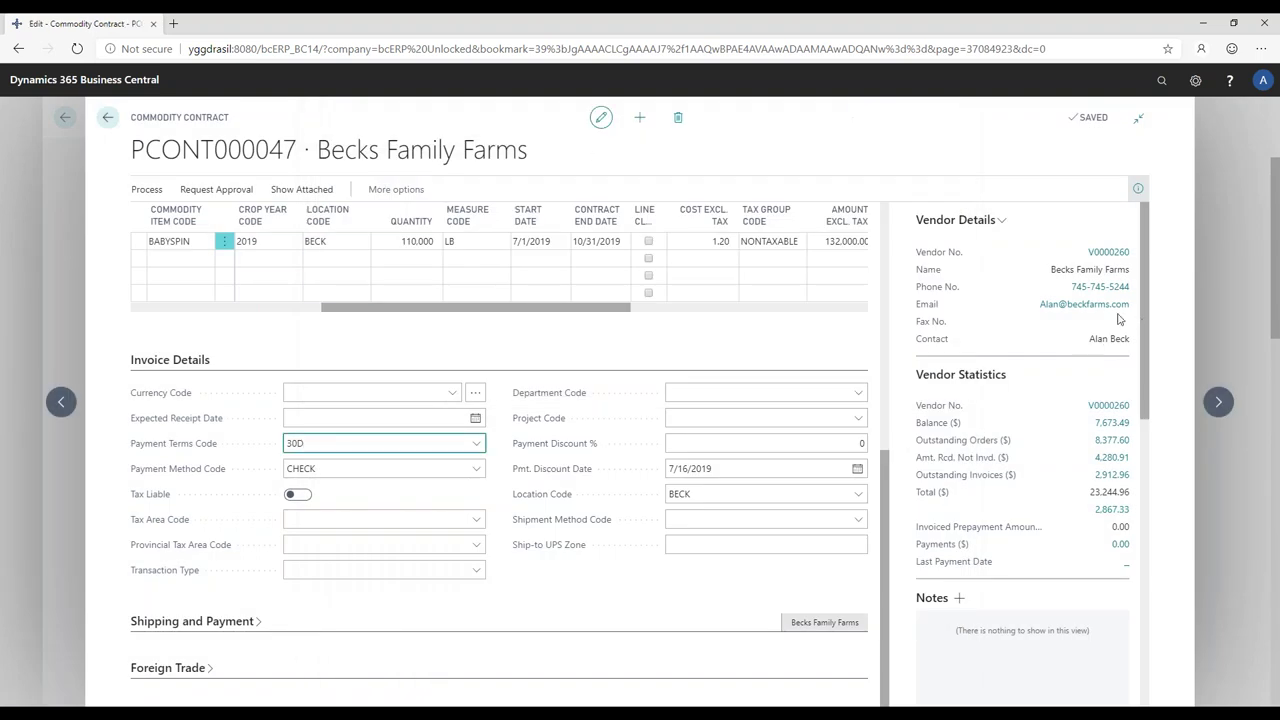
click(886, 290)
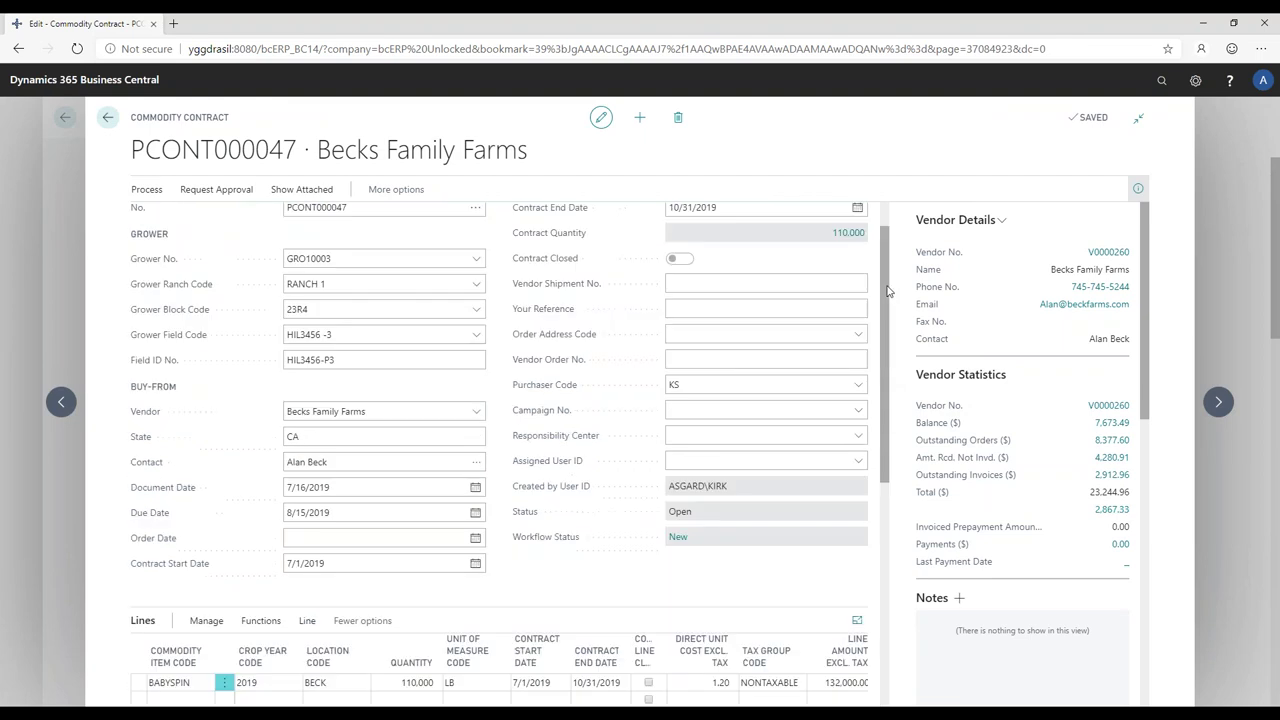
click(398, 190)
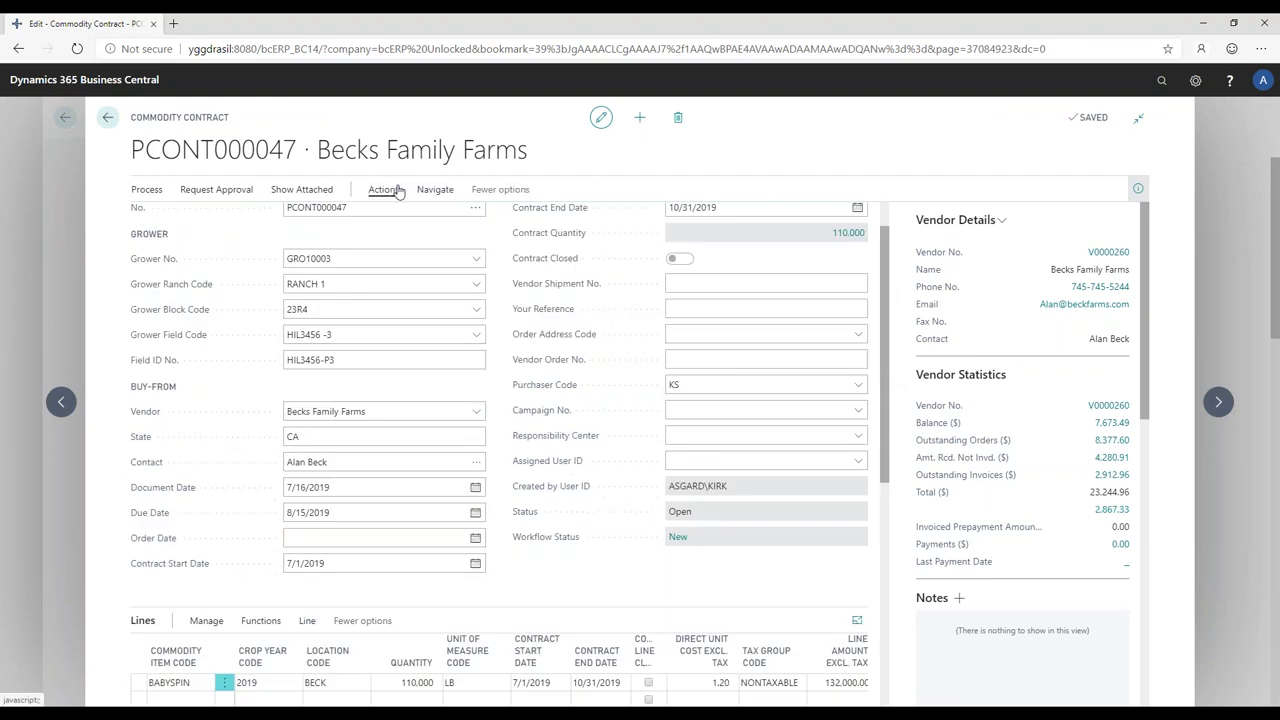
click(424, 192)
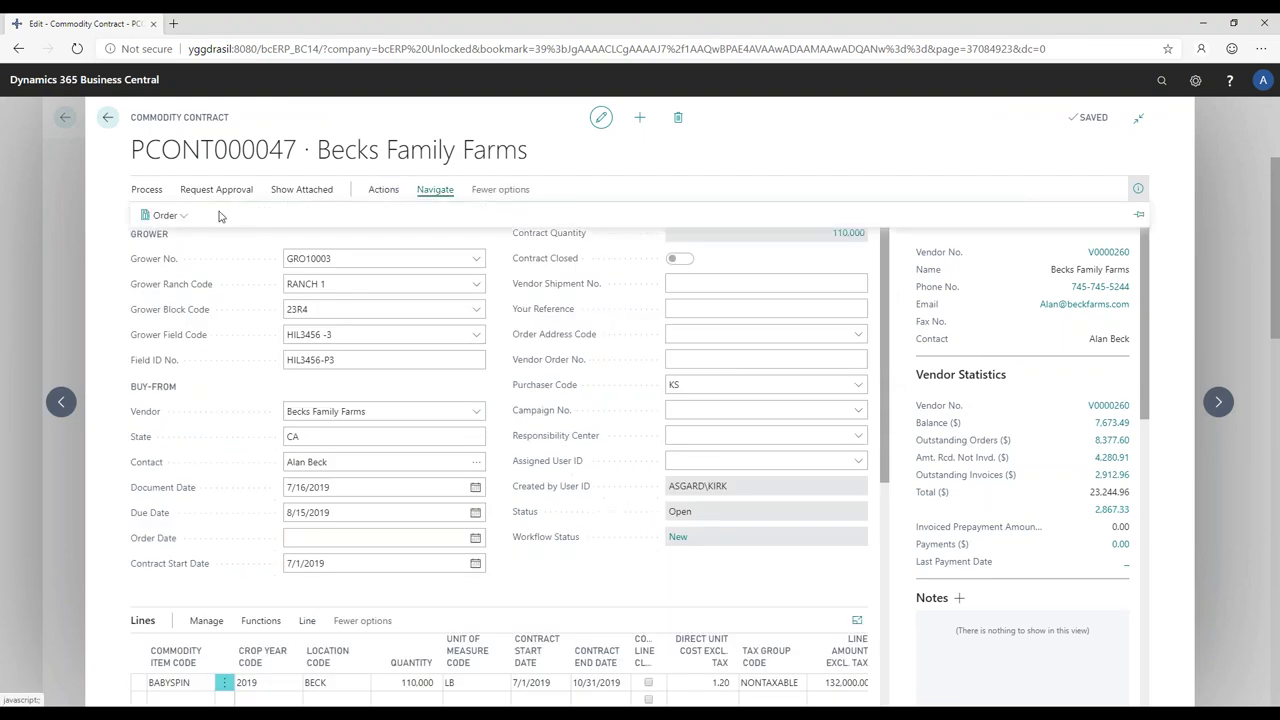
click(168, 215)
click(190, 367)
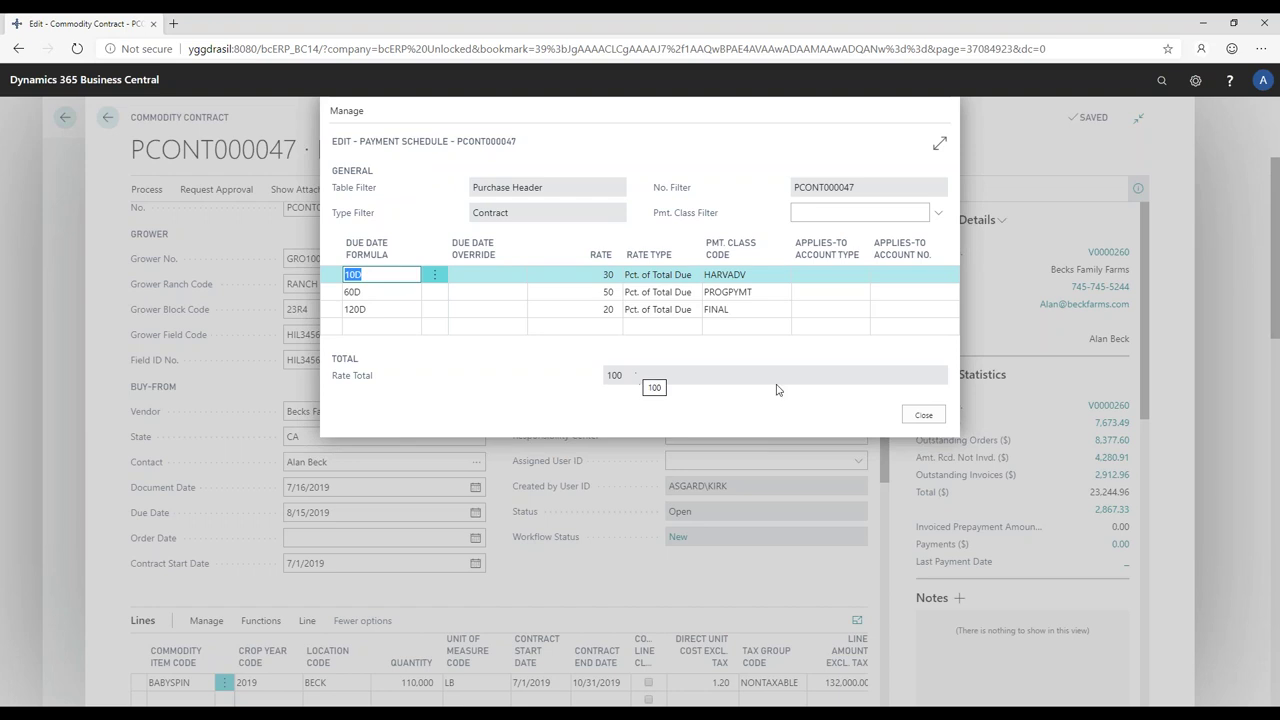
click(923, 416)
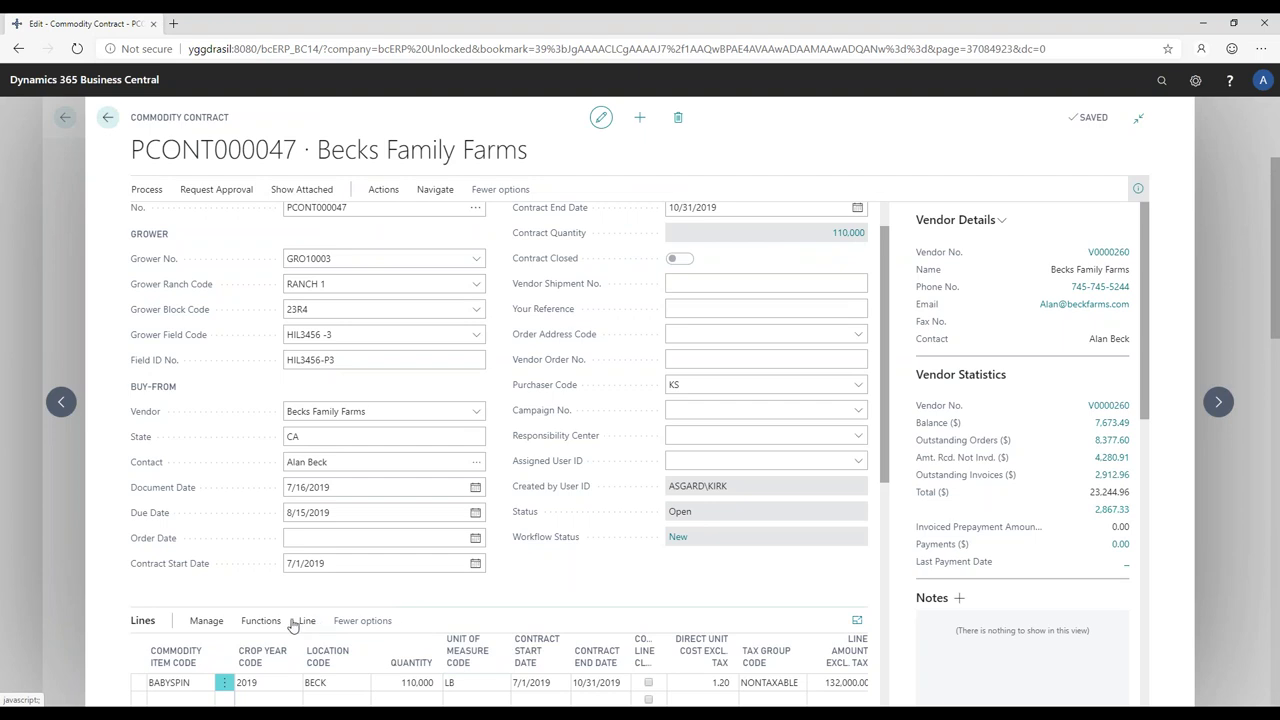
Enter 1000 as Qty. to Receive on the BABYSPIN contract line
scroll(414, 580, down, 2)
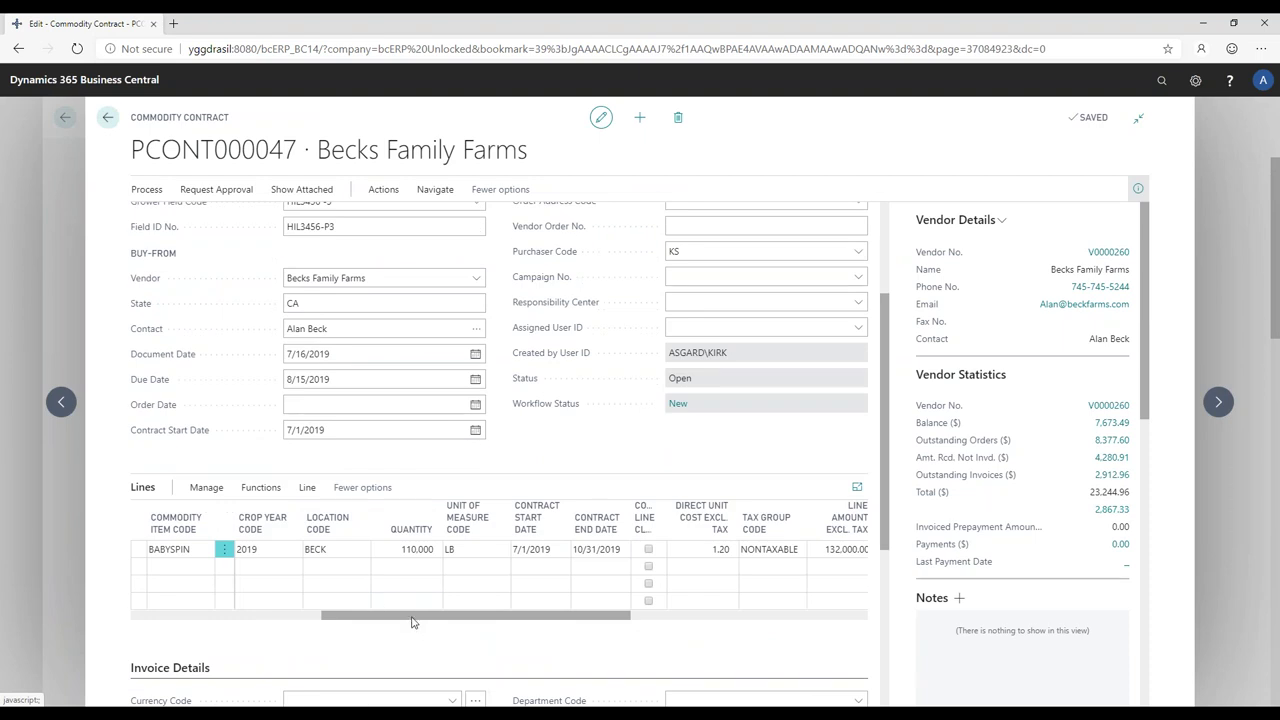
drag(411, 618, 249, 615)
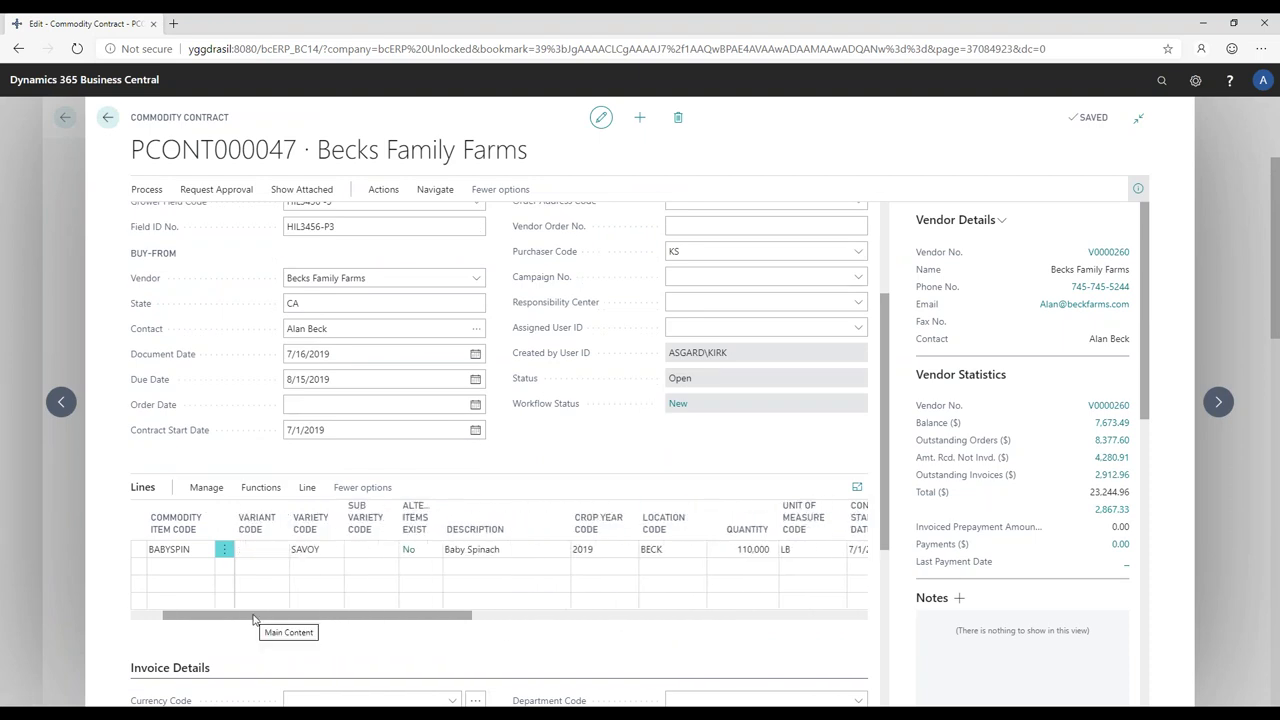
drag(430, 622, 481, 621)
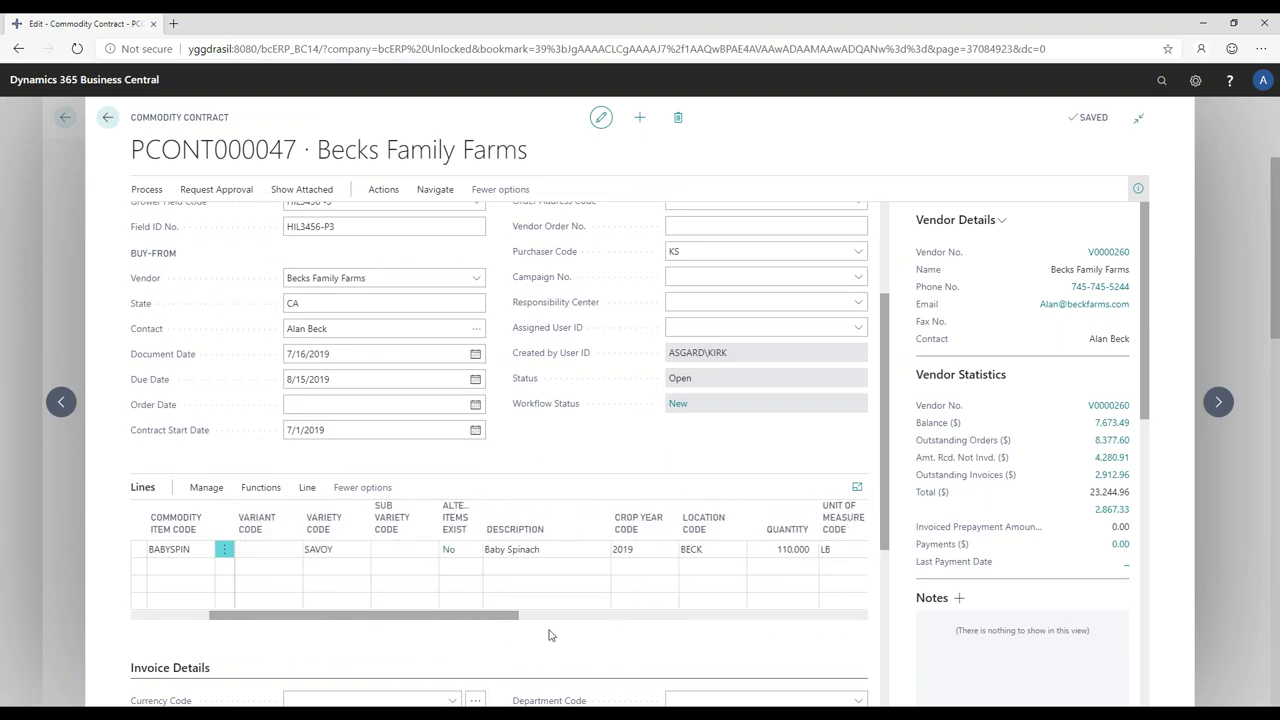
scroll(591, 640, right, 3)
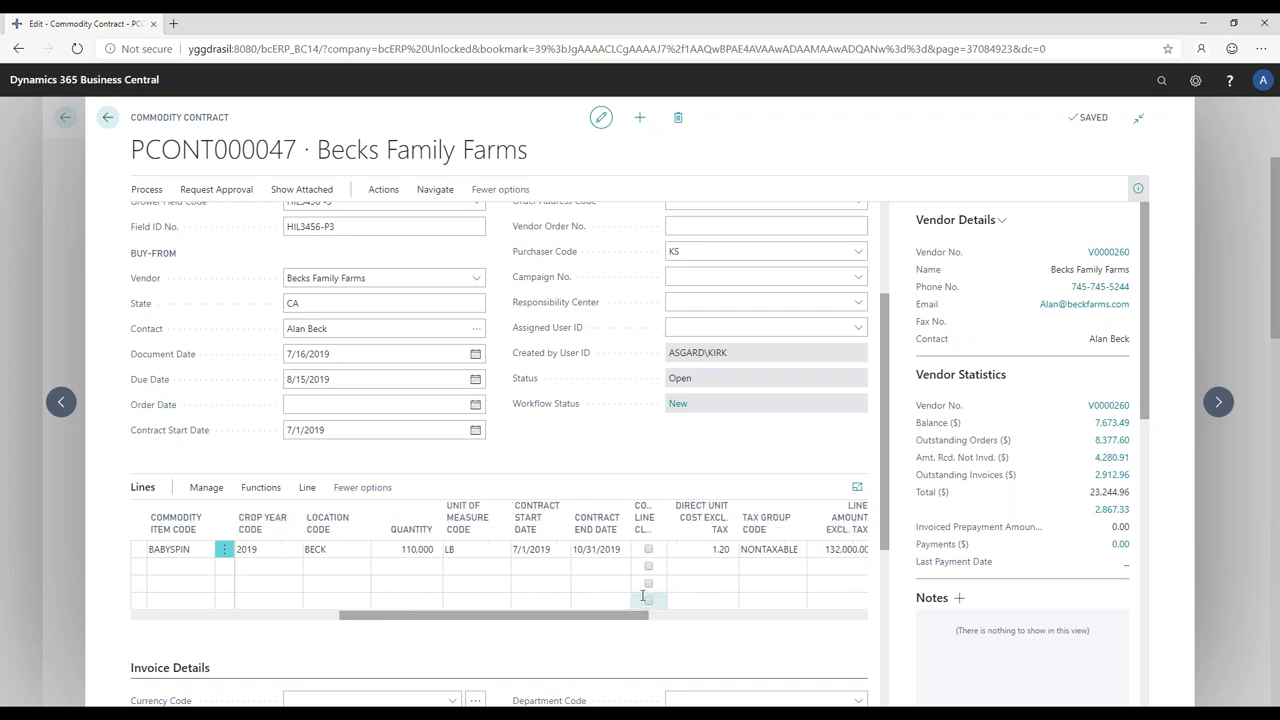
scroll(714, 623, right, 3)
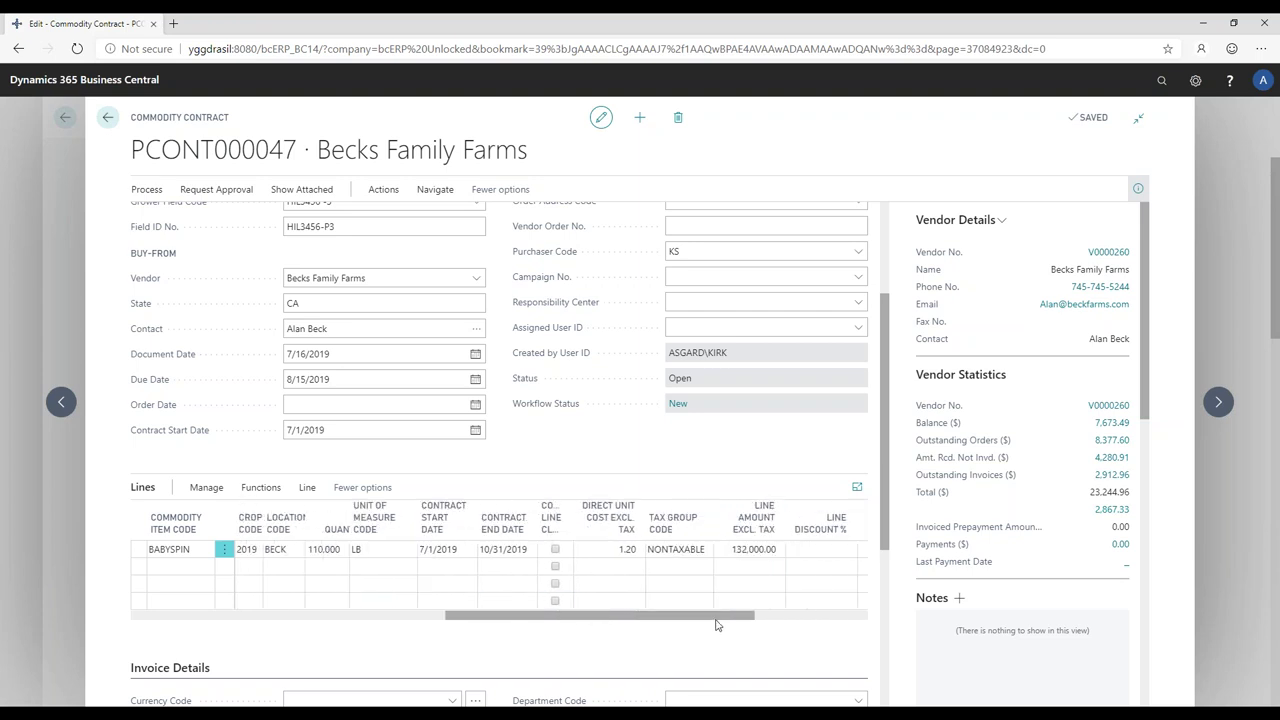
click(675, 550)
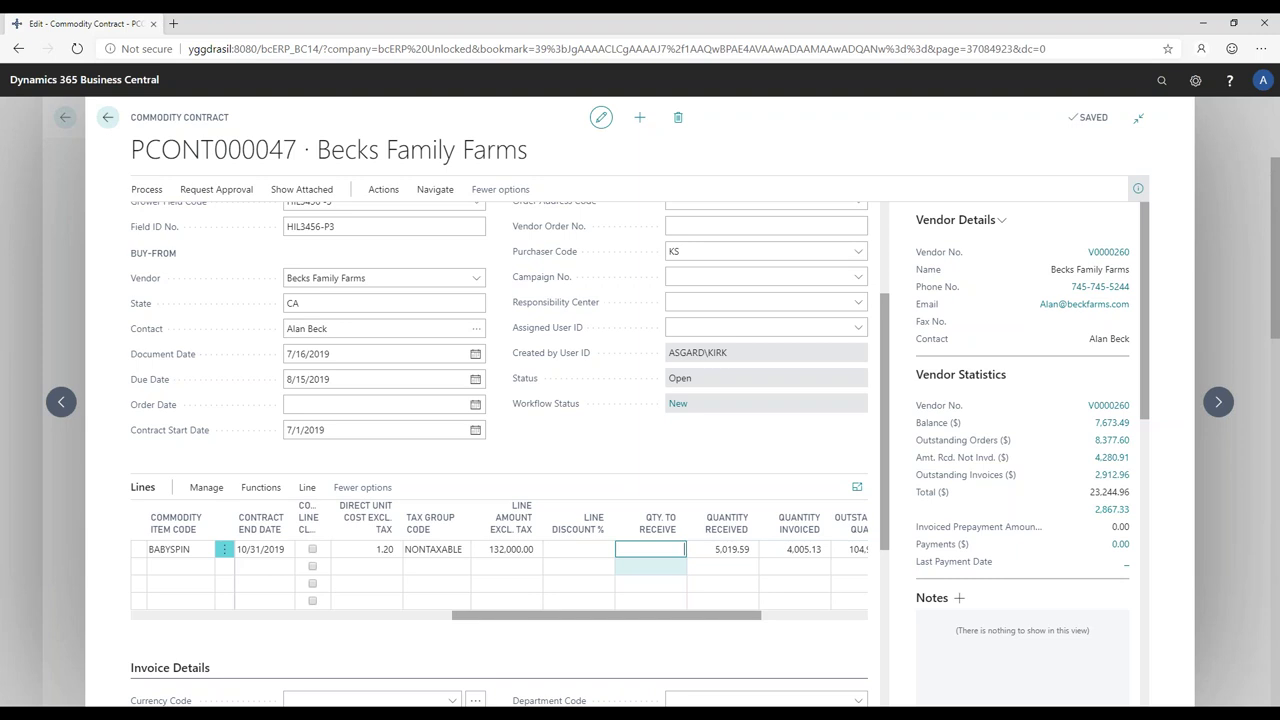
text(1000)
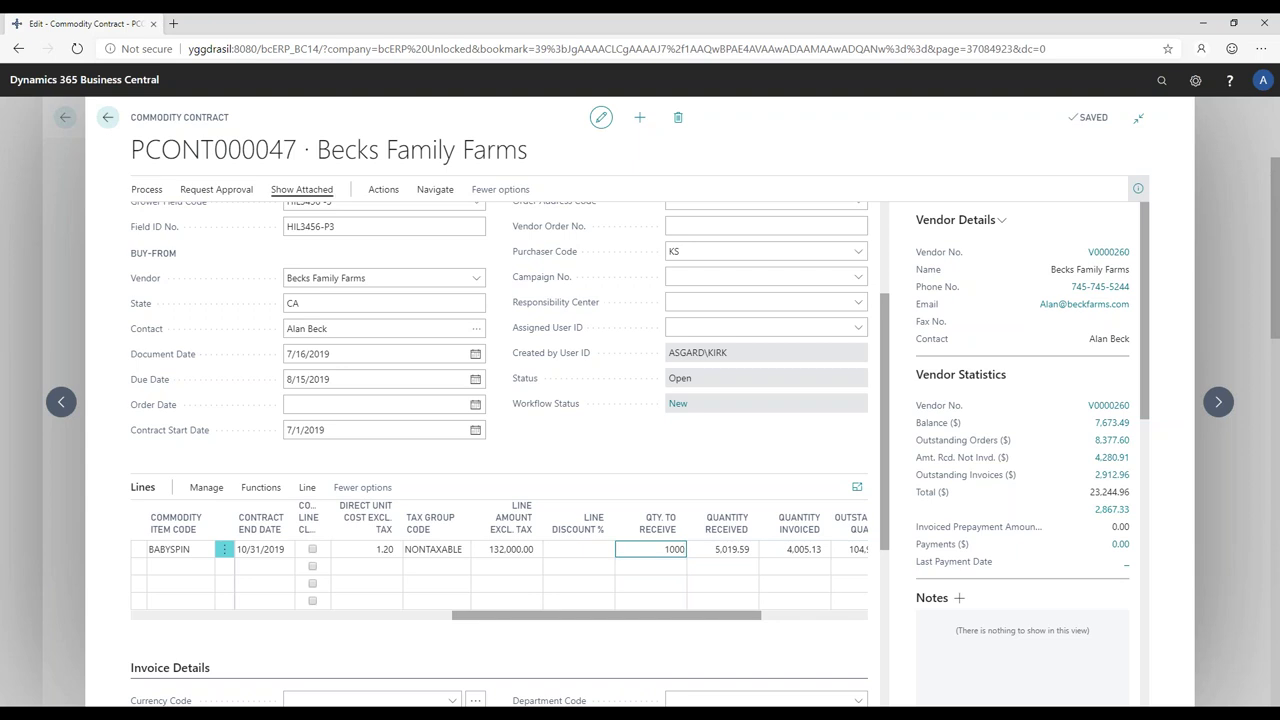
Create one purchase order from contract PCONT000047 and dismiss the confirmation message
click(393, 191)
click(245, 216)
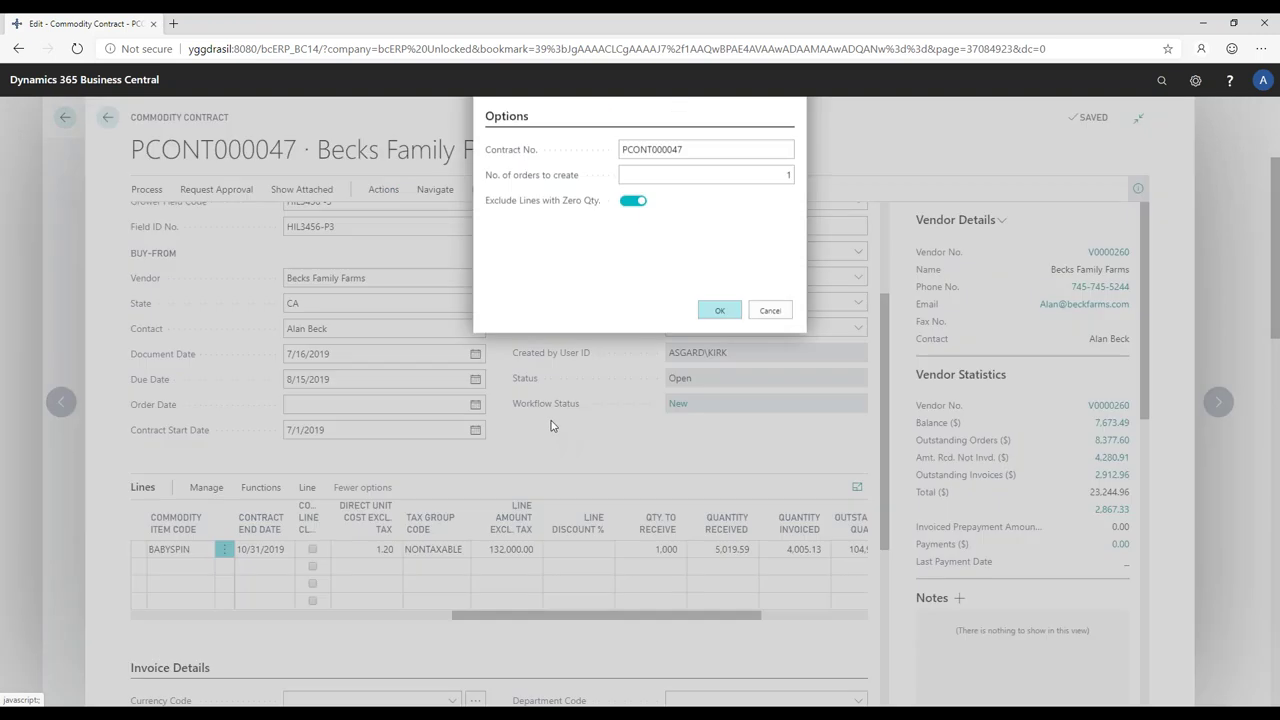
click(720, 342)
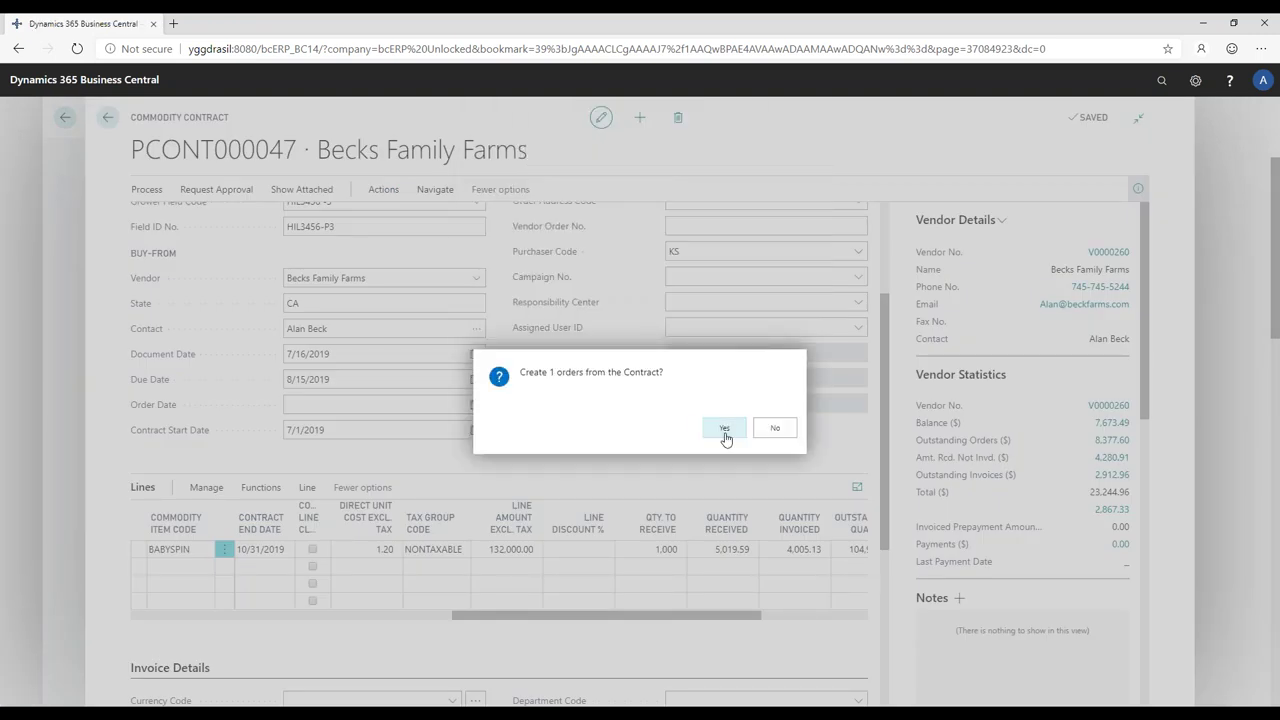
click(725, 430)
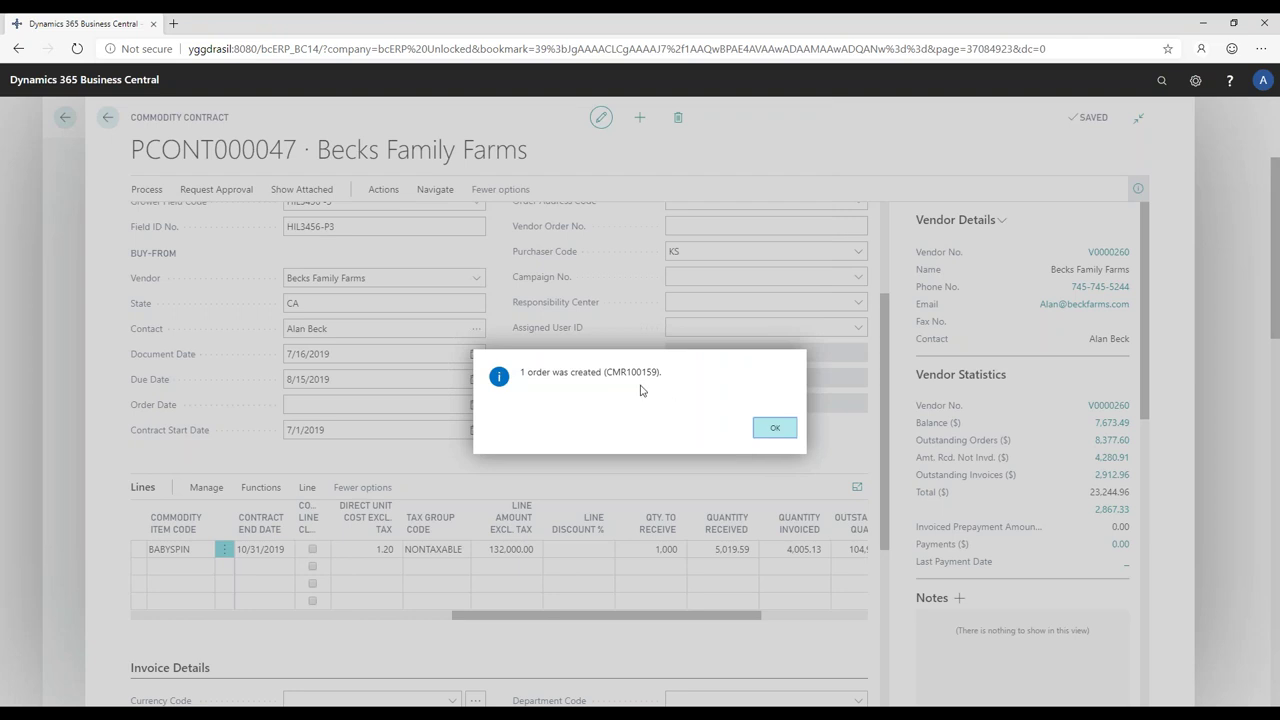
click(776, 430)
Open unposted commodity receipt CMR100159 from the contract lines' Unposted Lines
click(307, 487)
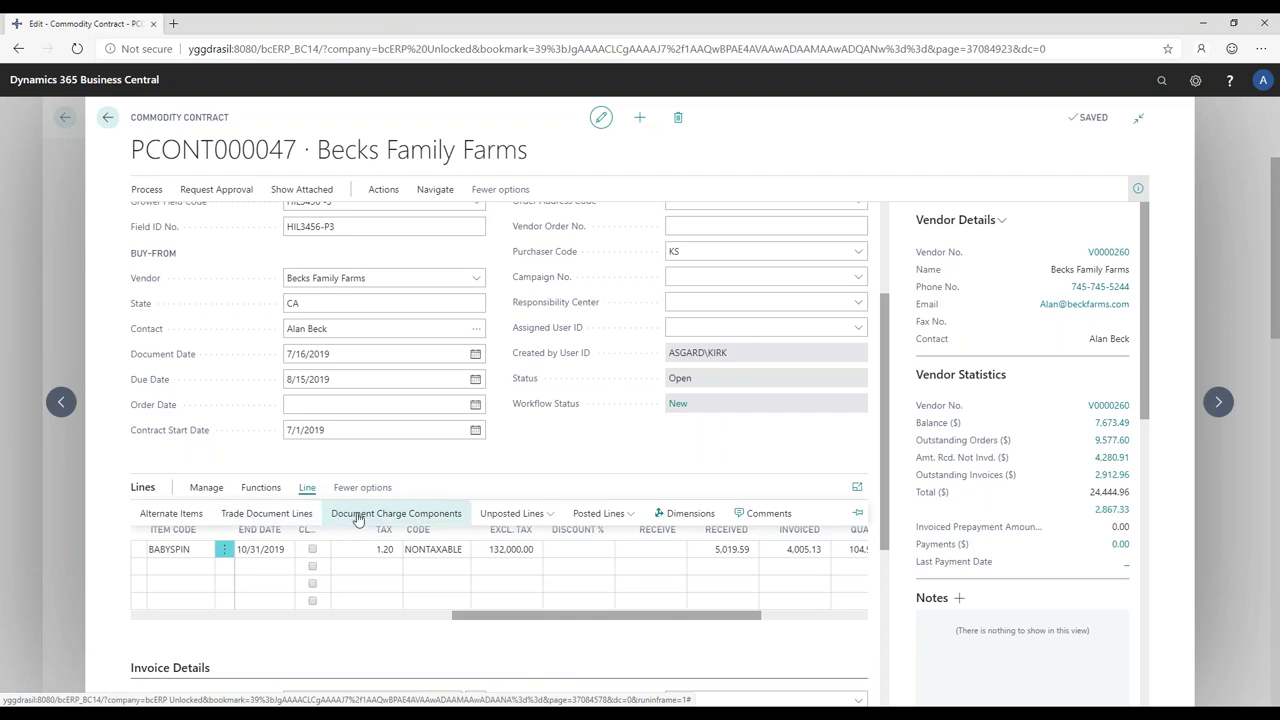
click(527, 514)
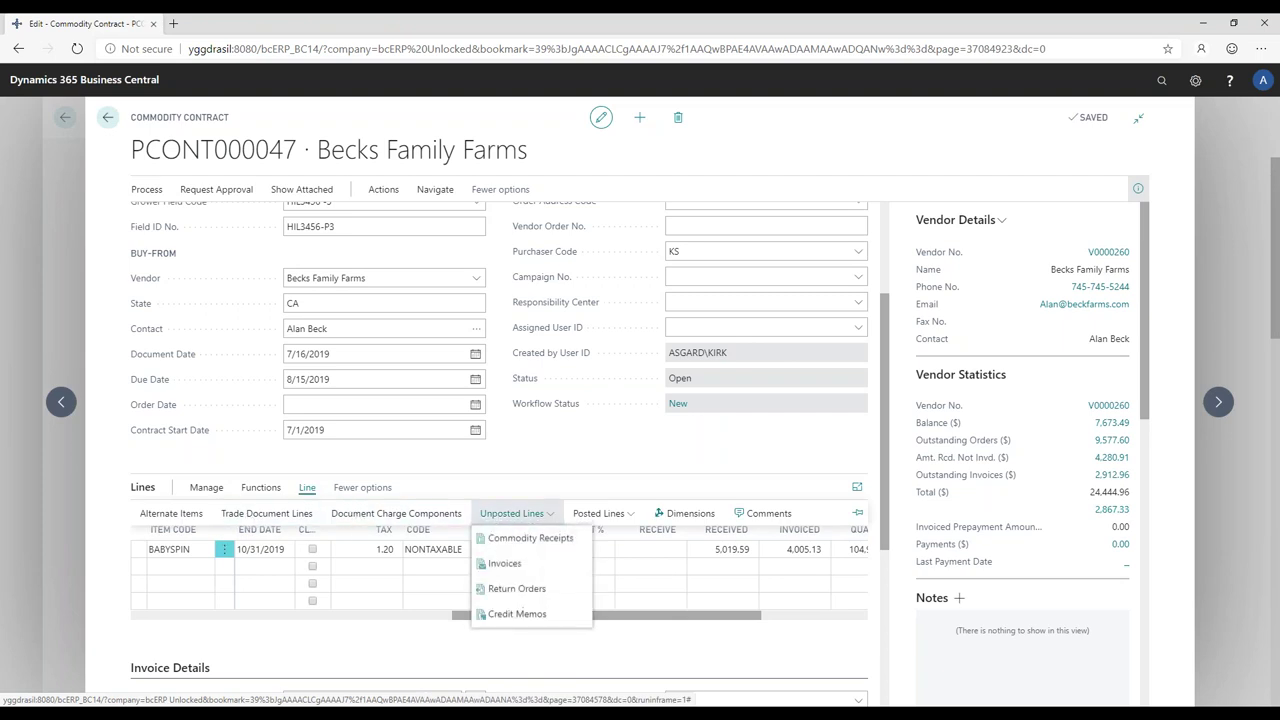
click(526, 546)
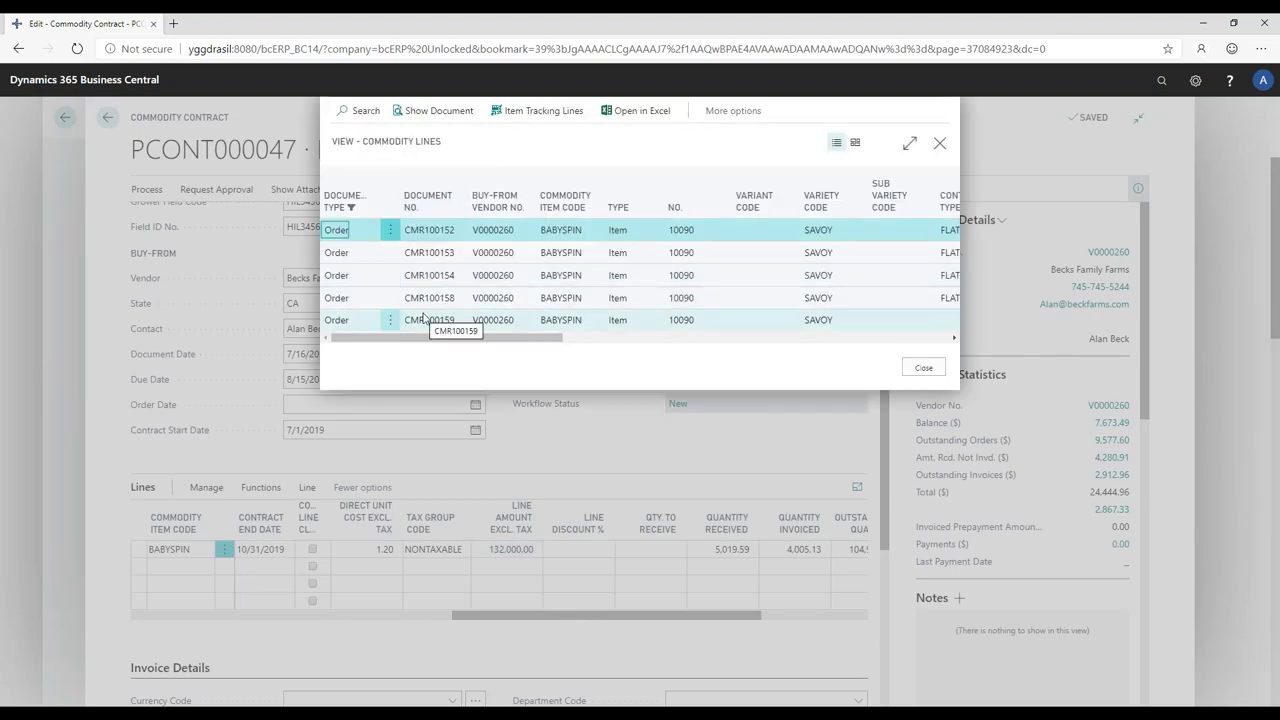
click(436, 320)
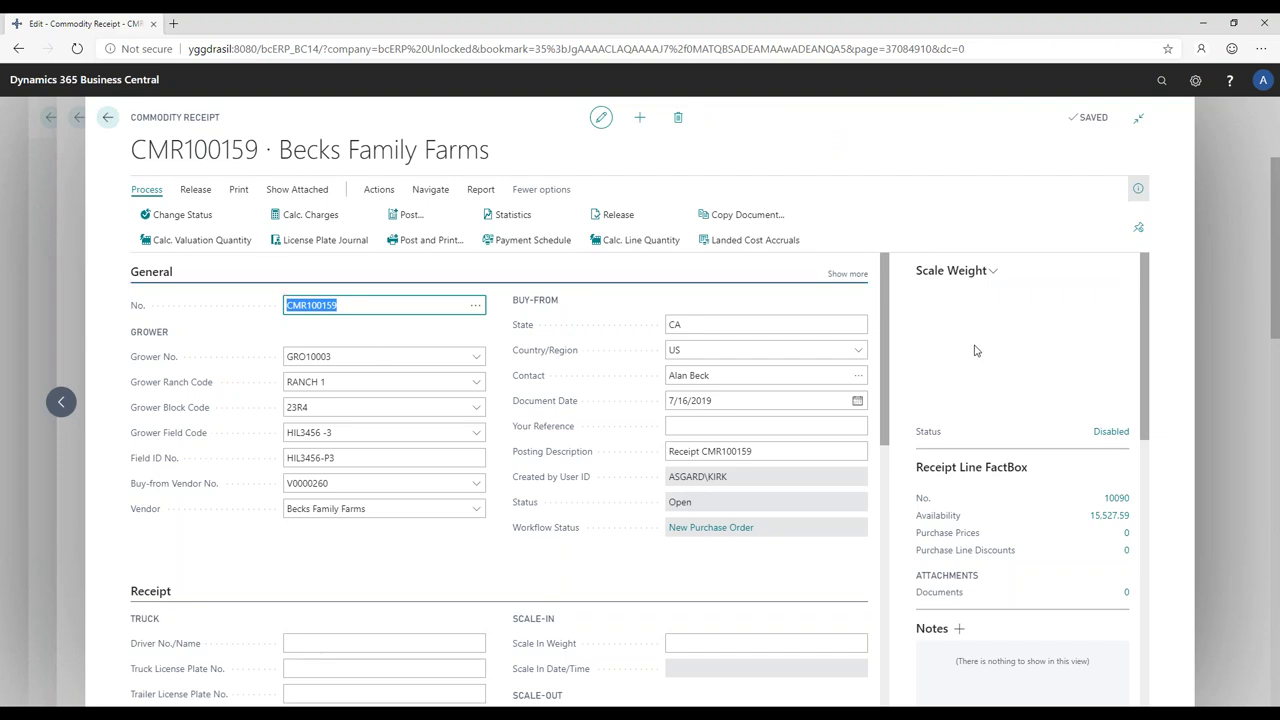
Check the grower and vendor numbers, then enter the driver's name, correcting its capitalization
click(355, 358)
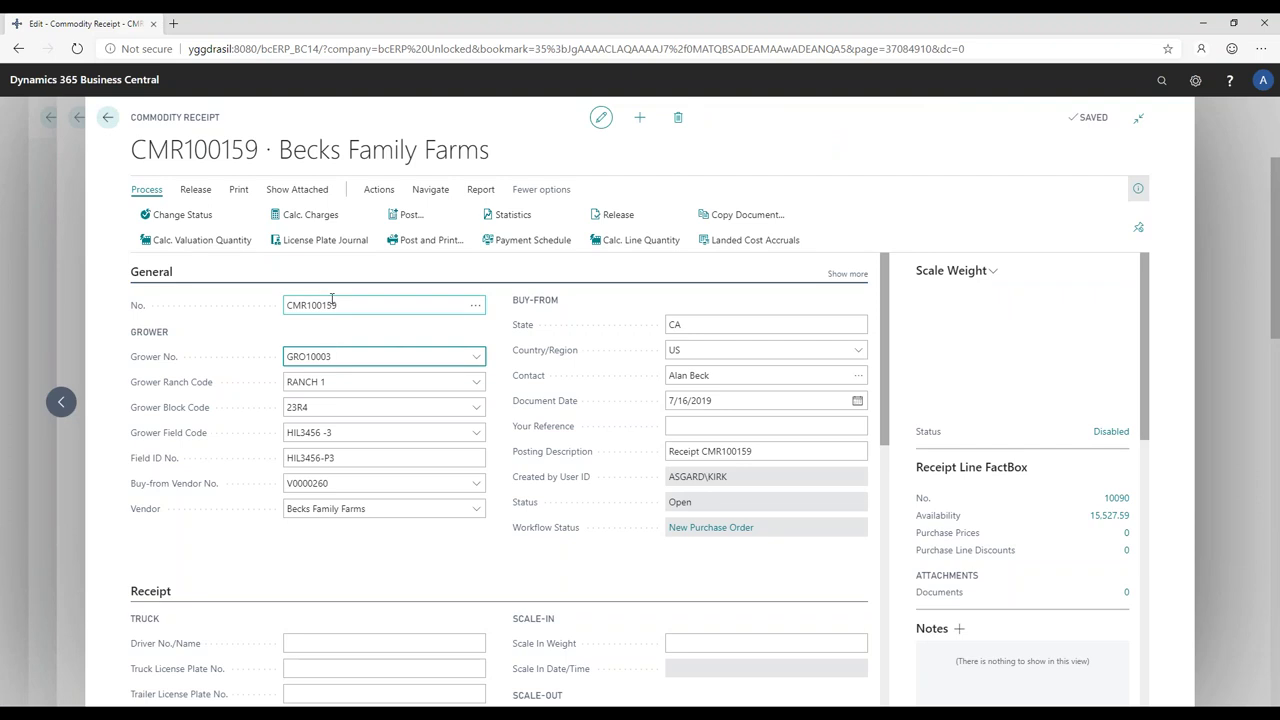
click(352, 484)
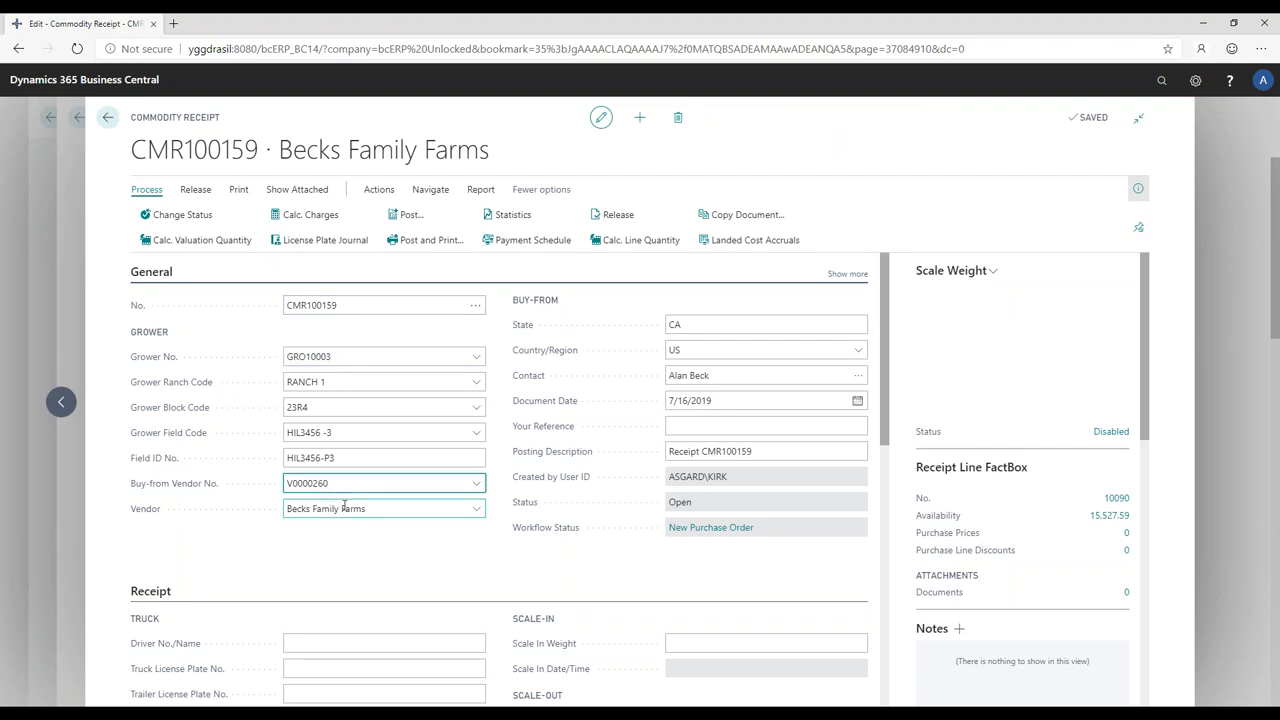
key(Tab)
key(Tab)
click(384, 511)
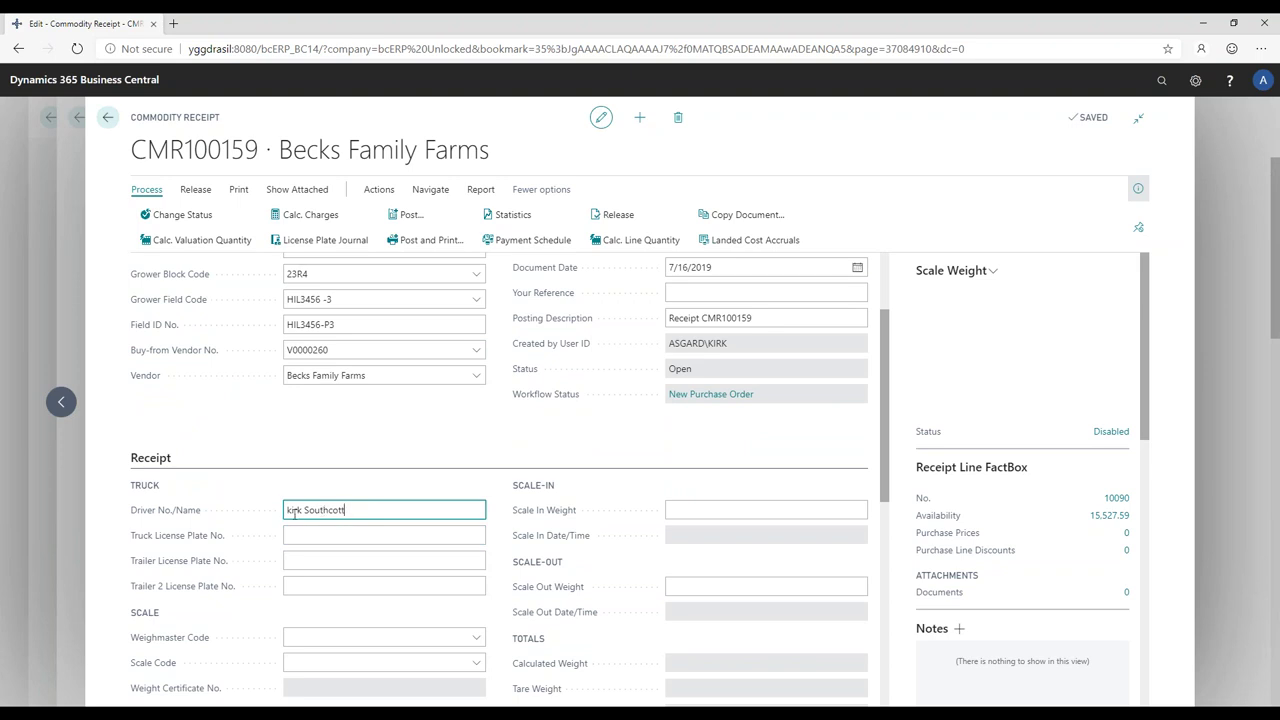
click(290, 513)
key(Delete)
text(K)
Enter truck license plate 987GSADF on receipt CMR100159
click(301, 533)
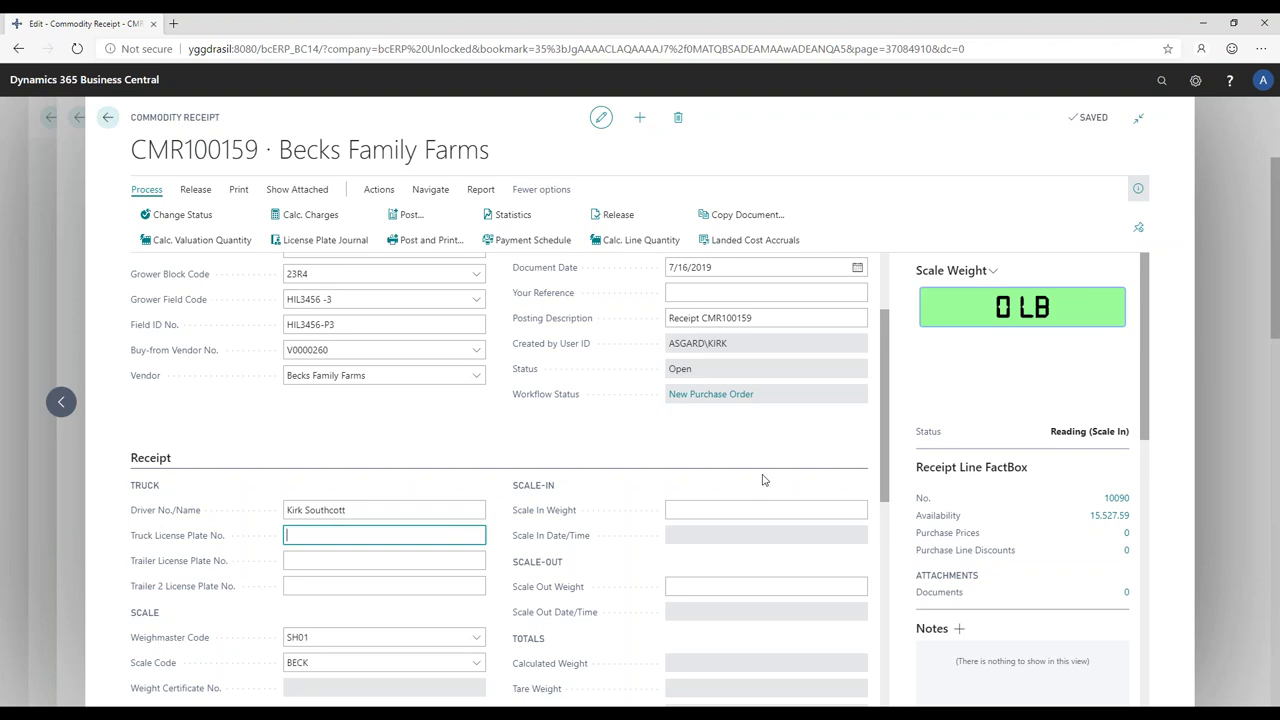
text(987gsadf)
click(316, 561)
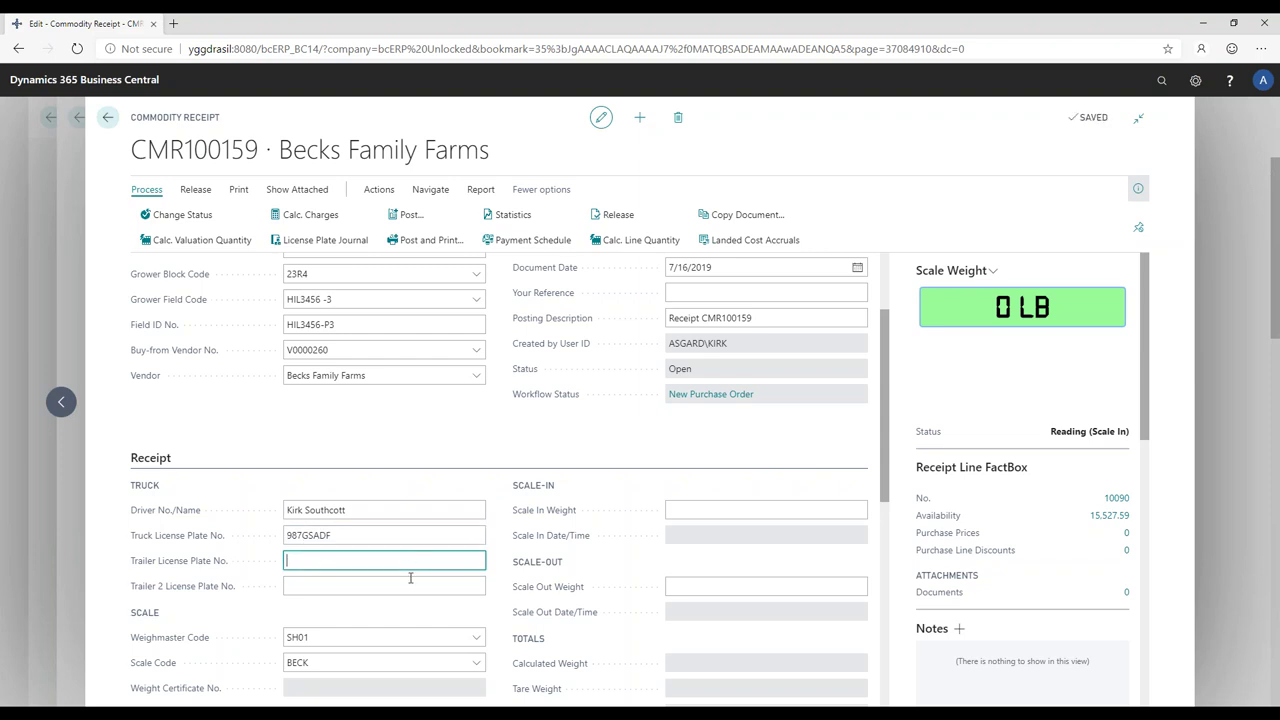
scroll(410, 578, down, 2)
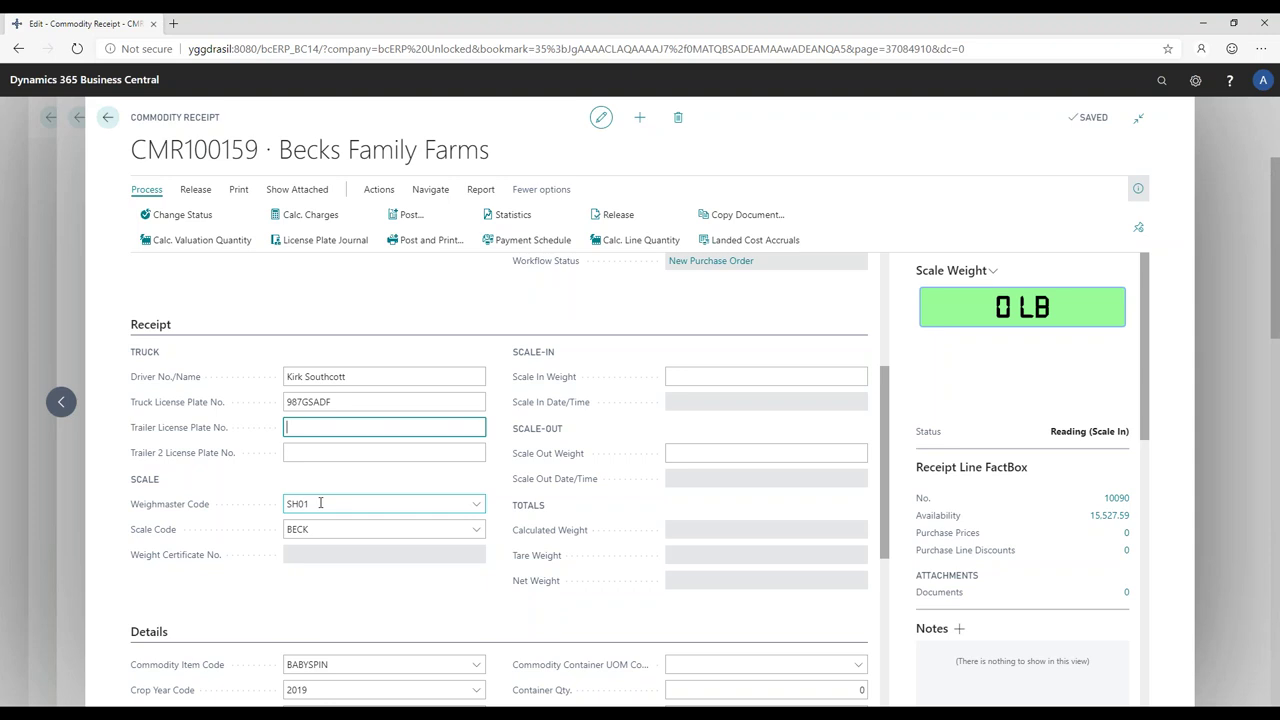
click(723, 370)
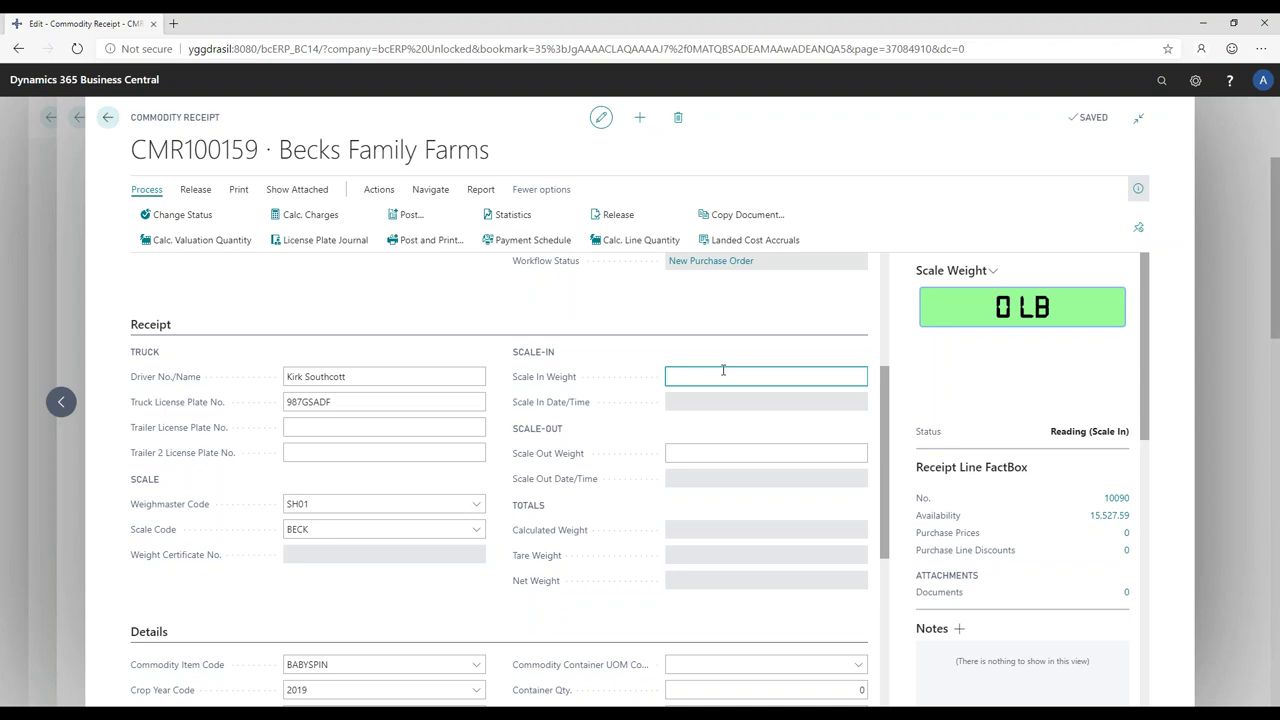
Record a scale-in weight of 8500 and a scale-out weight of 7400
text(8500)
key(Tab)
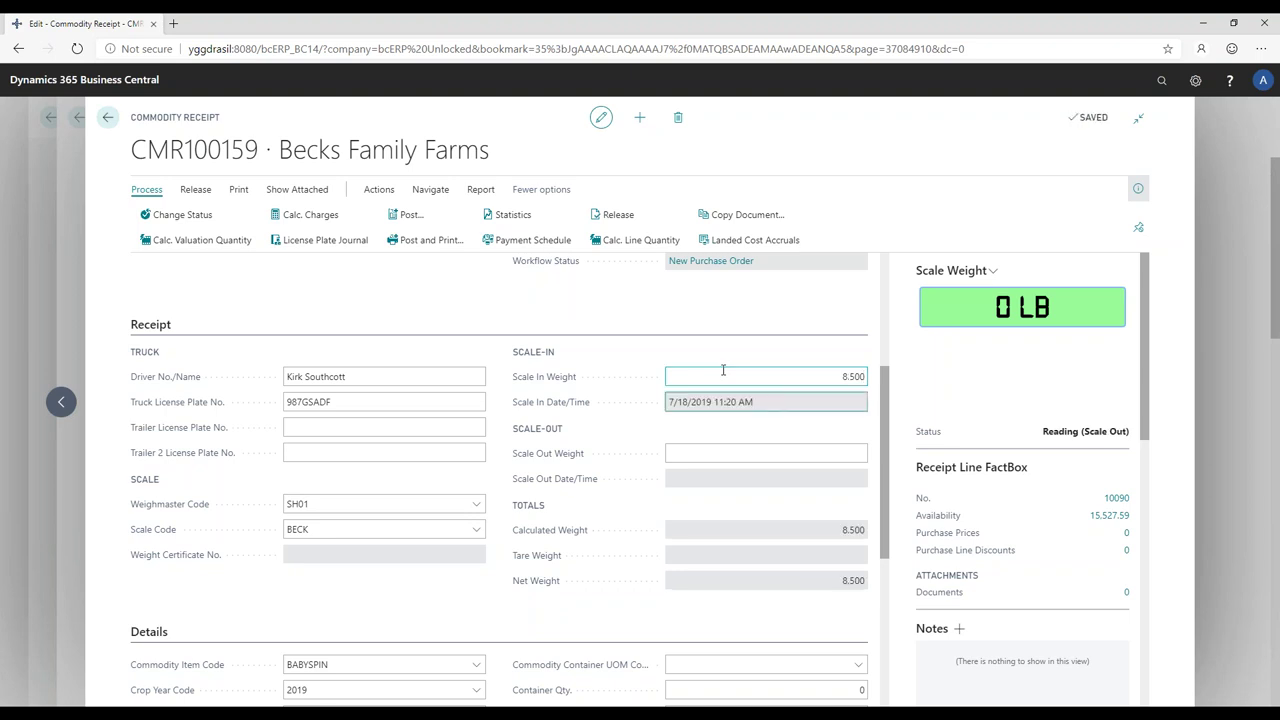
click(765, 452)
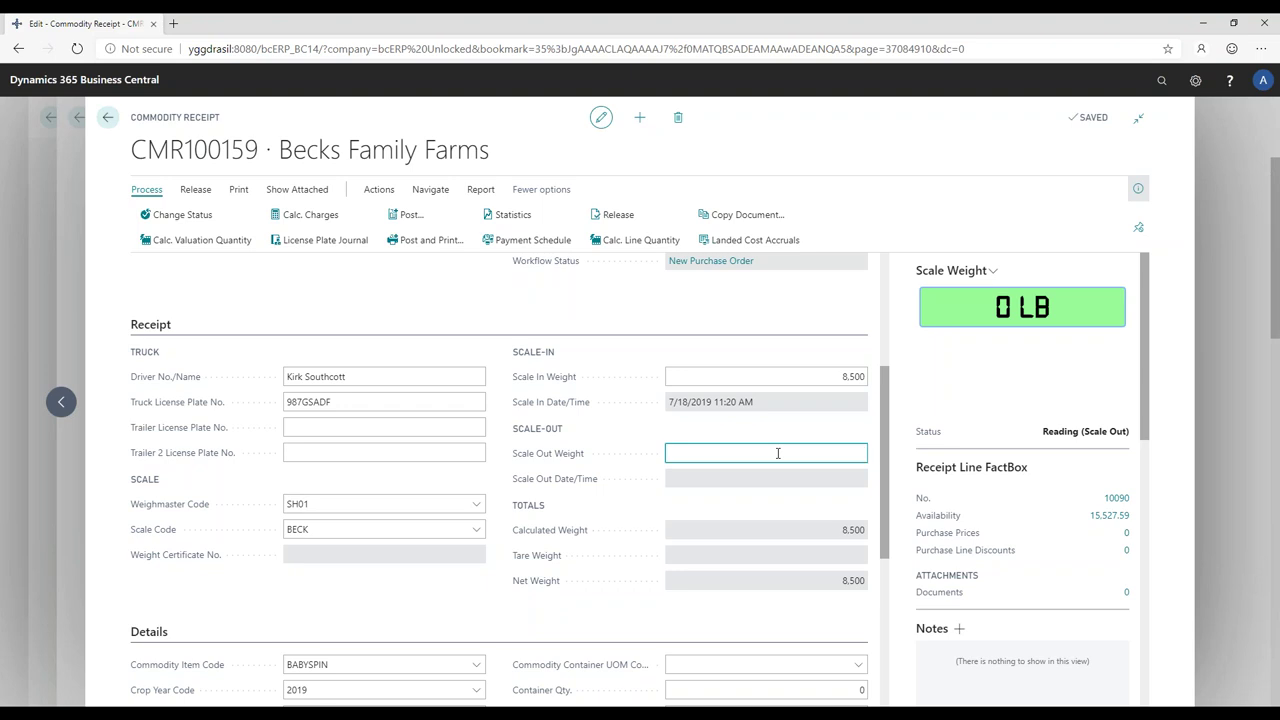
text(7400)
key(Tab)
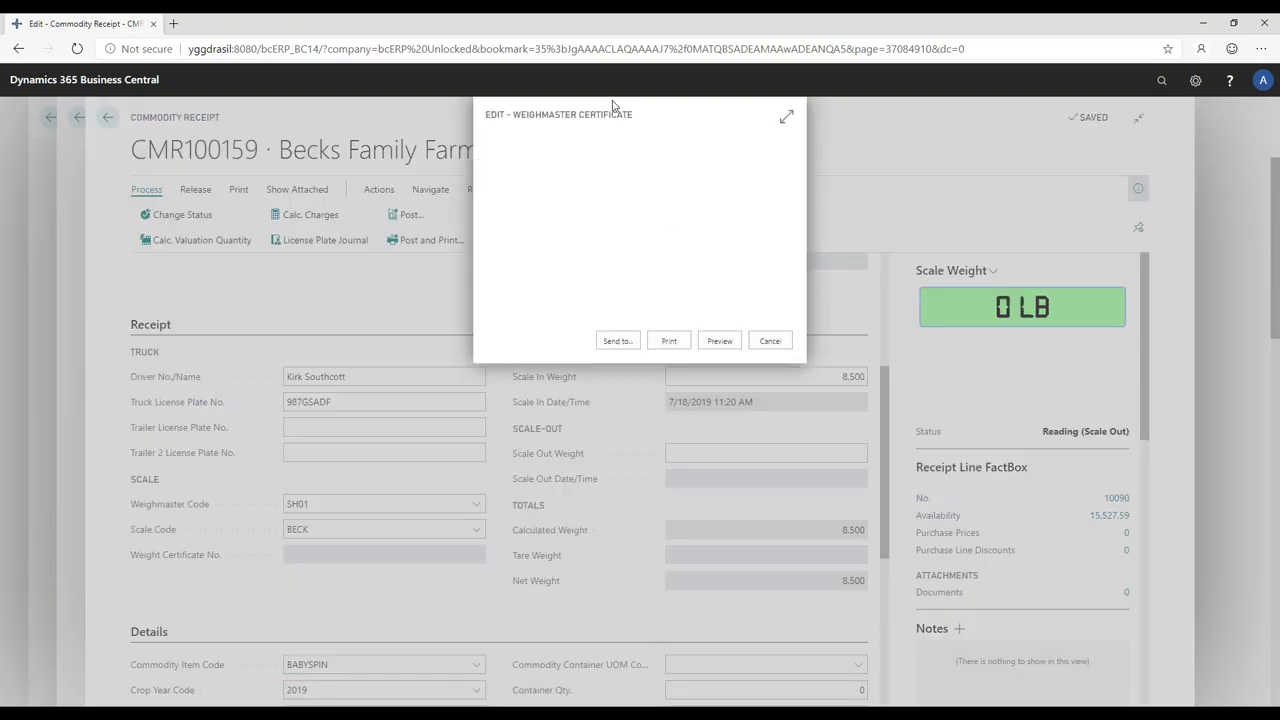
Preview weighmaster certificate WMC00093, then check it in the receipt's Document Basket
click(717, 343)
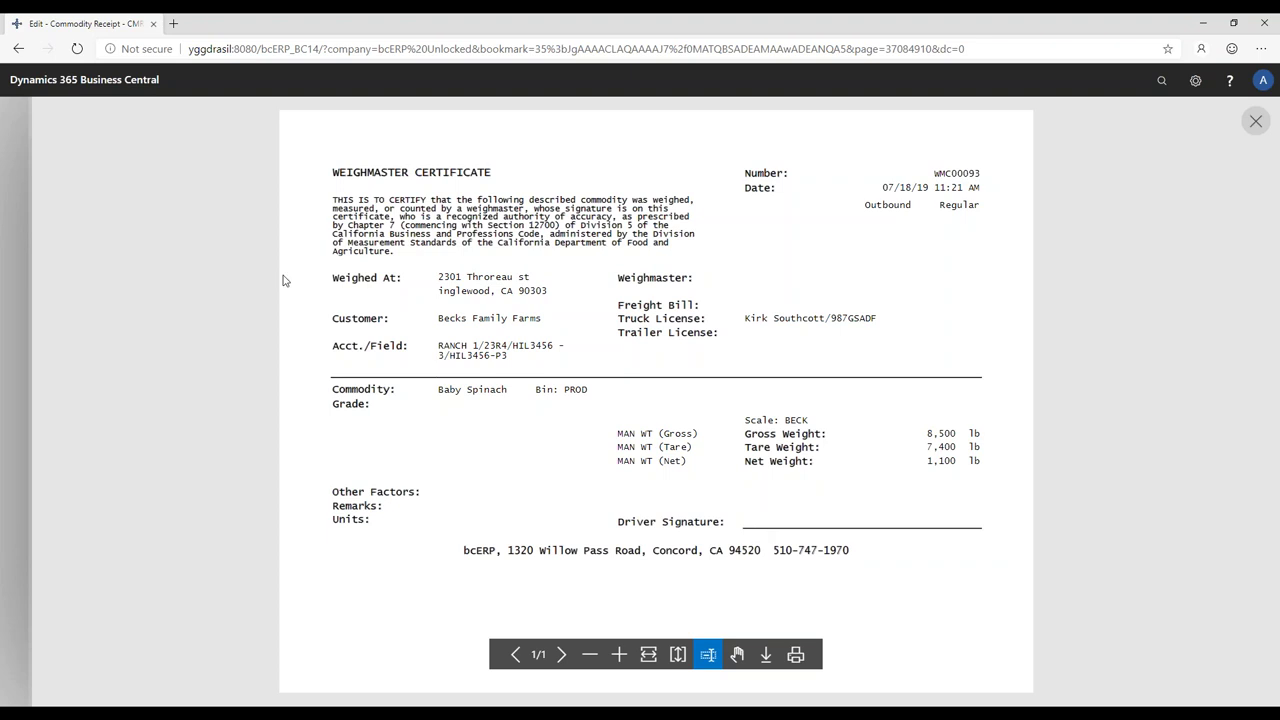
click(1255, 121)
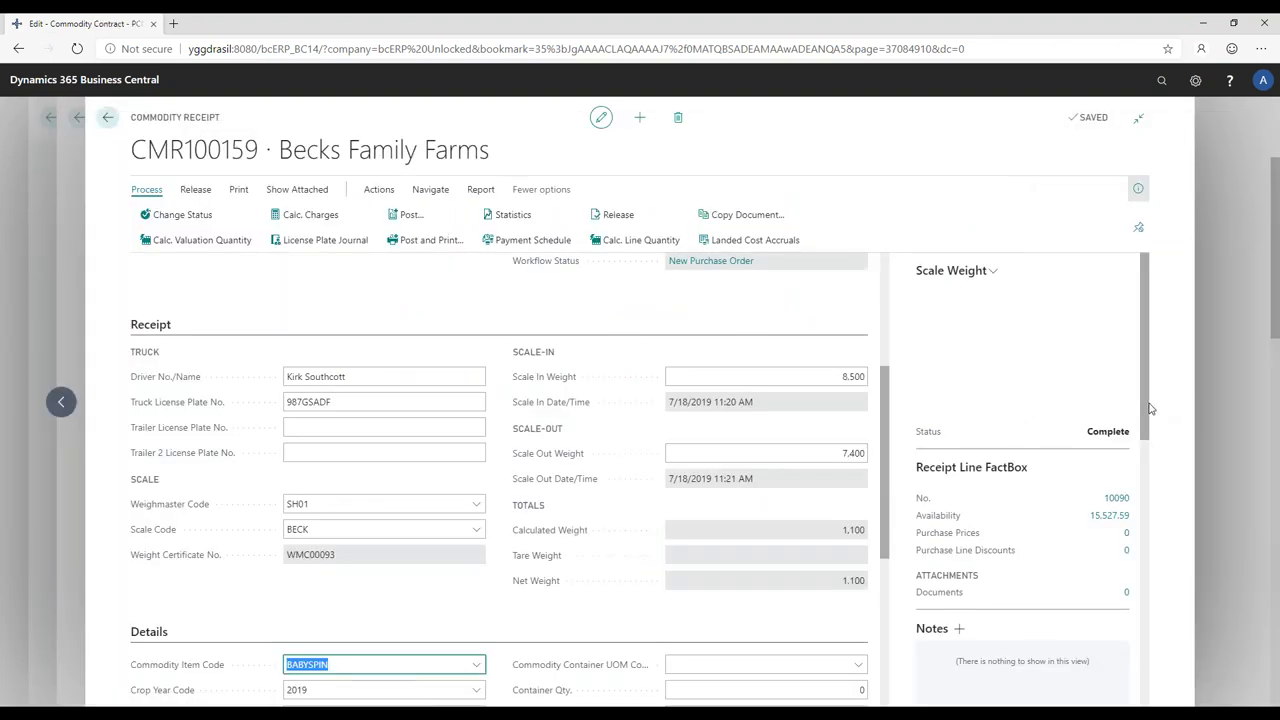
scroll(1150, 477, down, 1)
scroll(1150, 477, down, 3)
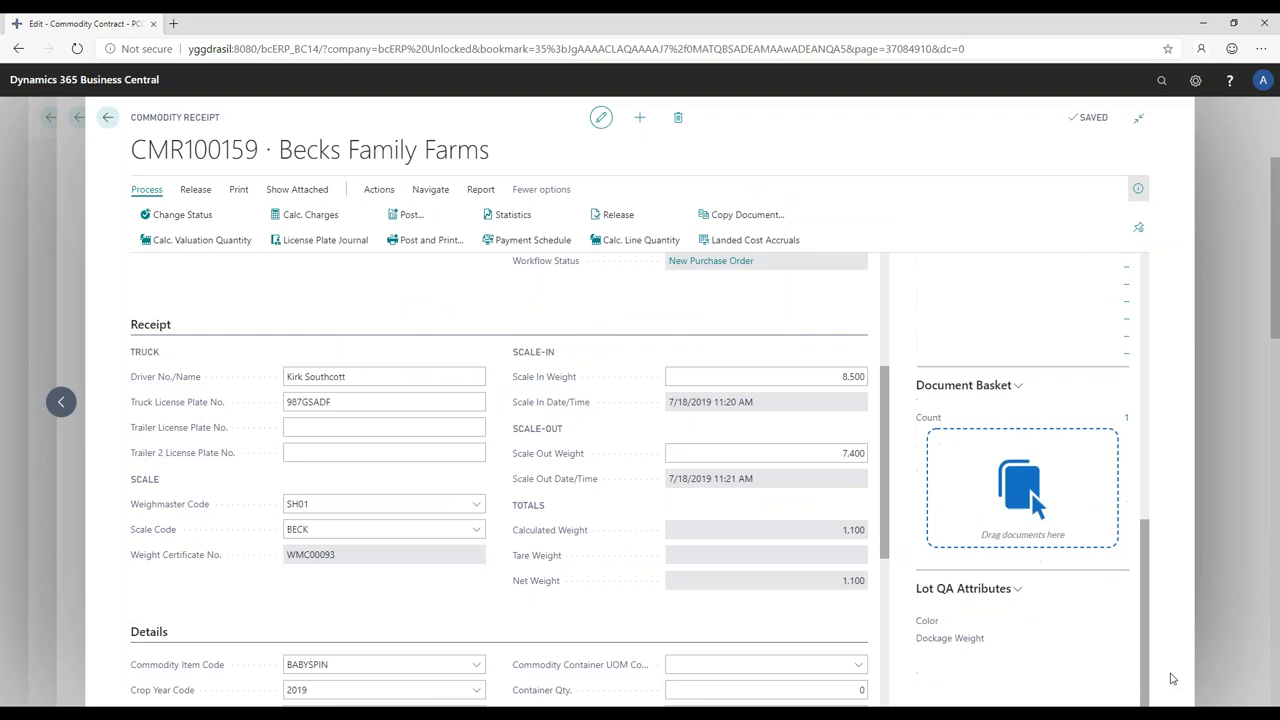
click(1126, 420)
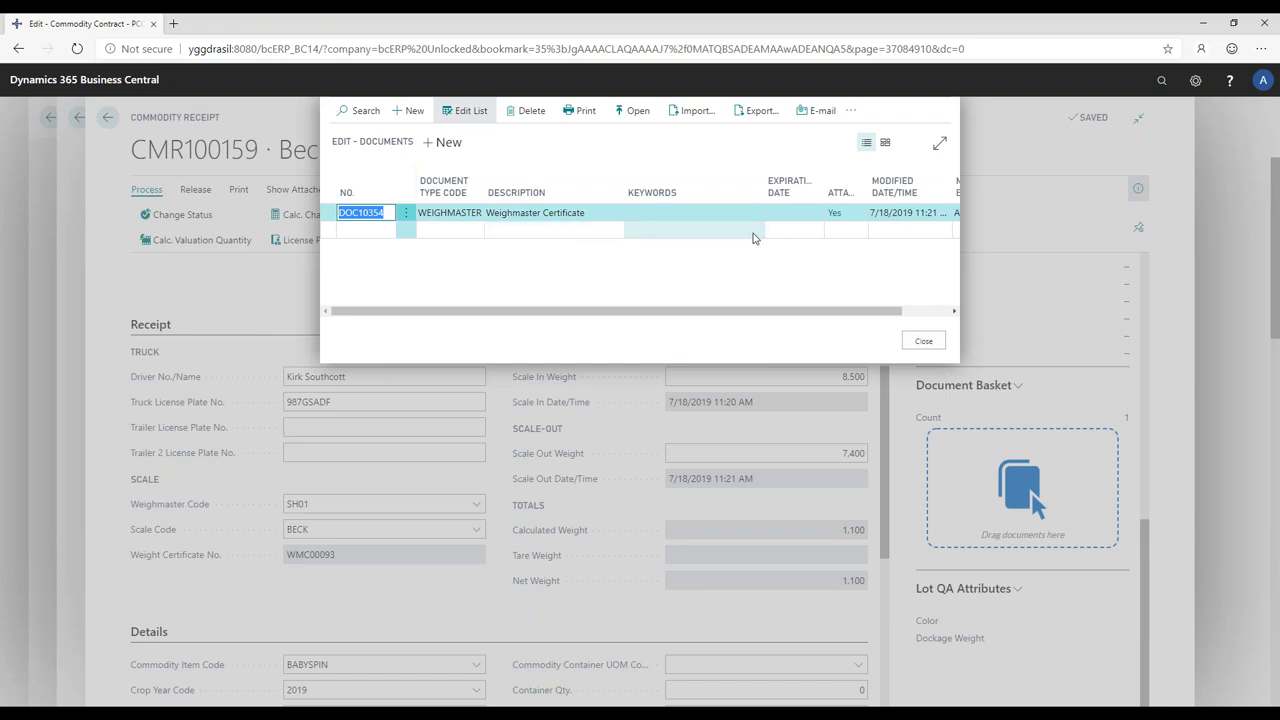
click(937, 348)
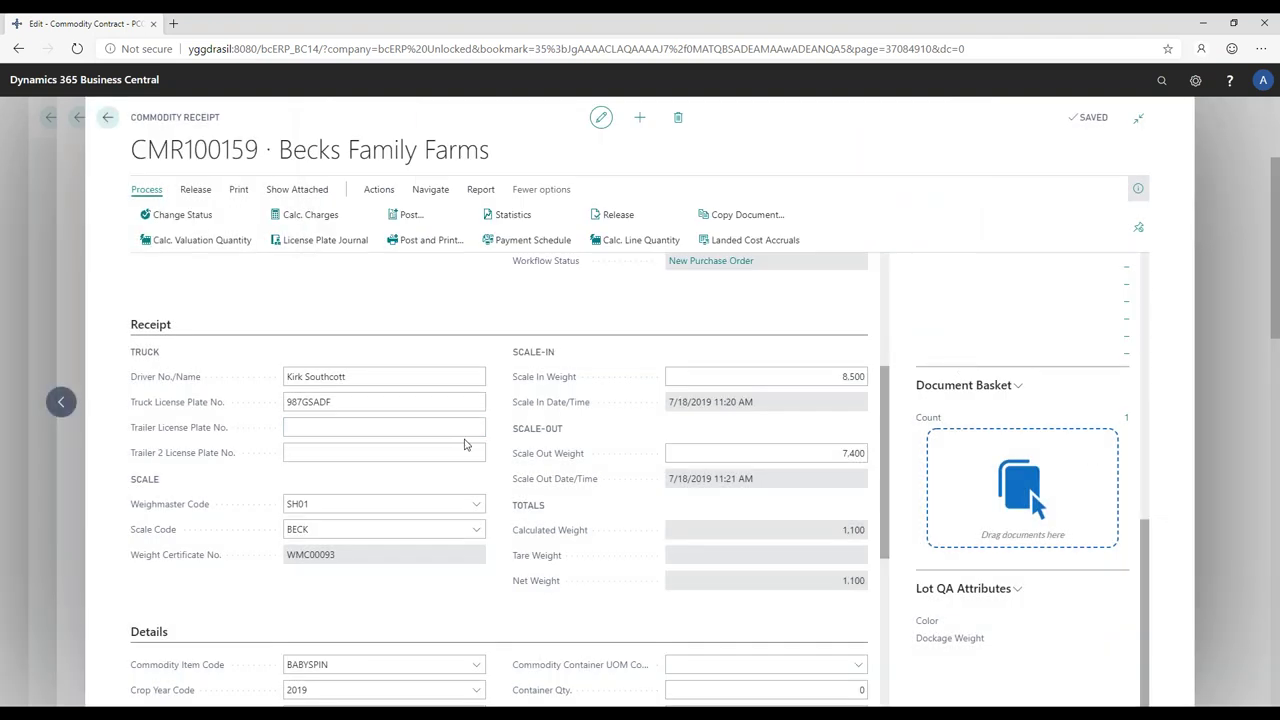
Set container type FLAT with container quantity 30, giving tare 30 and net 1,070
scroll(642, 442, down, 1)
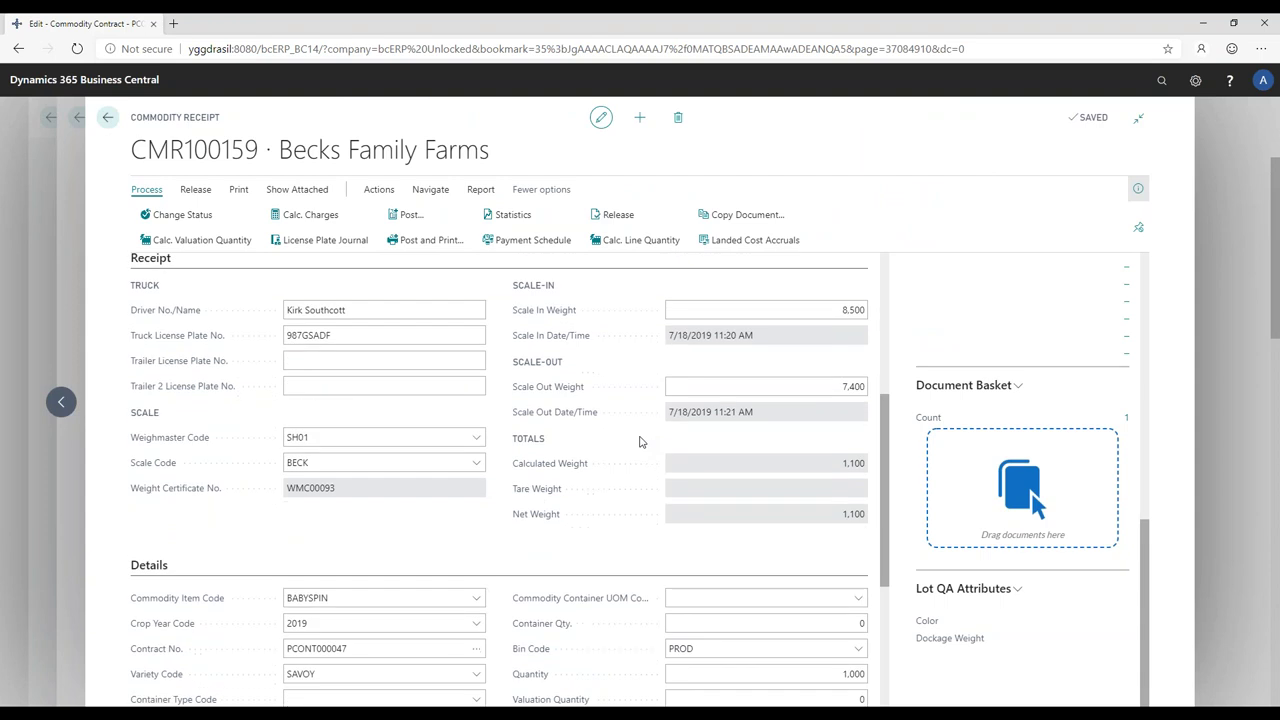
scroll(642, 442, down, 1)
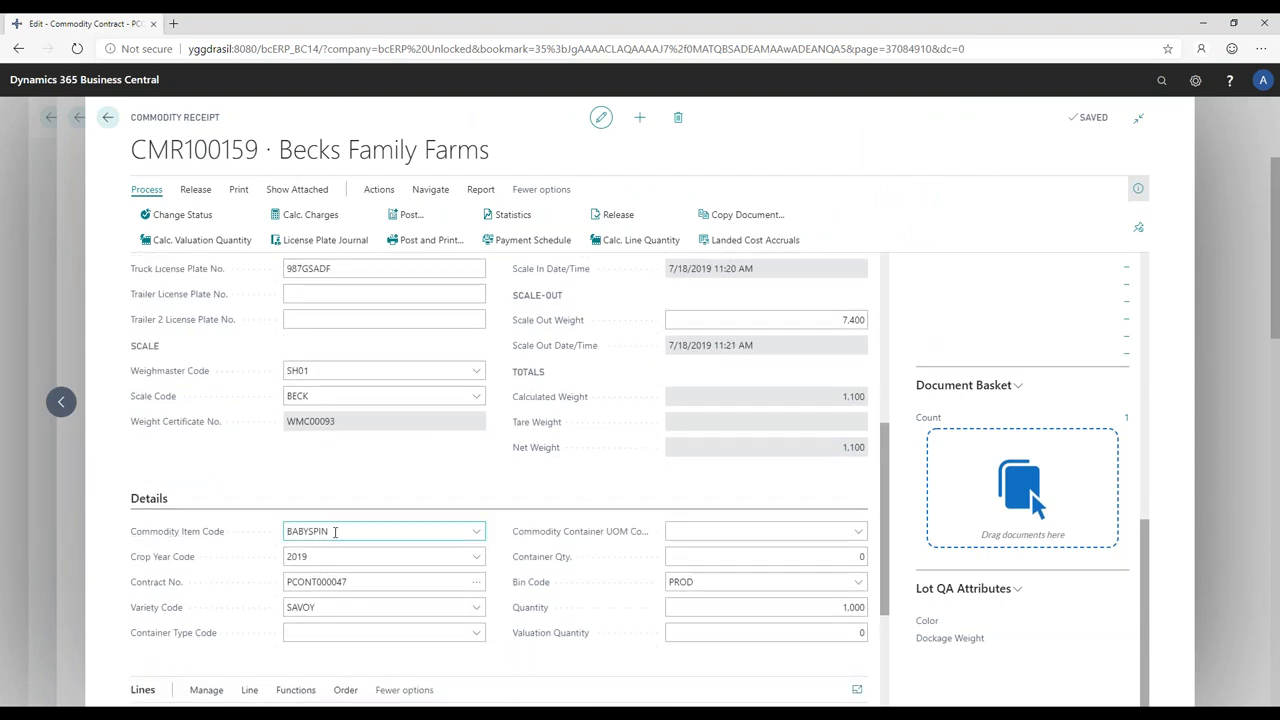
key(Tab)
key(Tab)
click(323, 634)
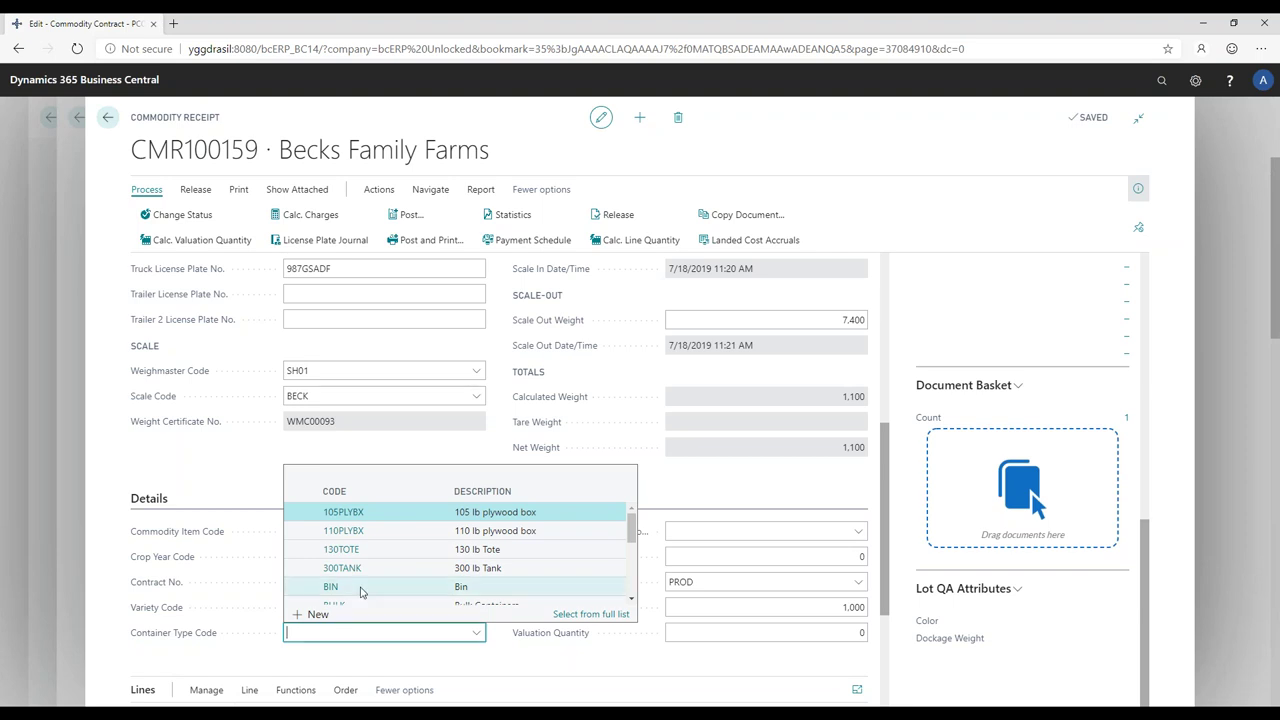
scroll(637, 605, down, 1)
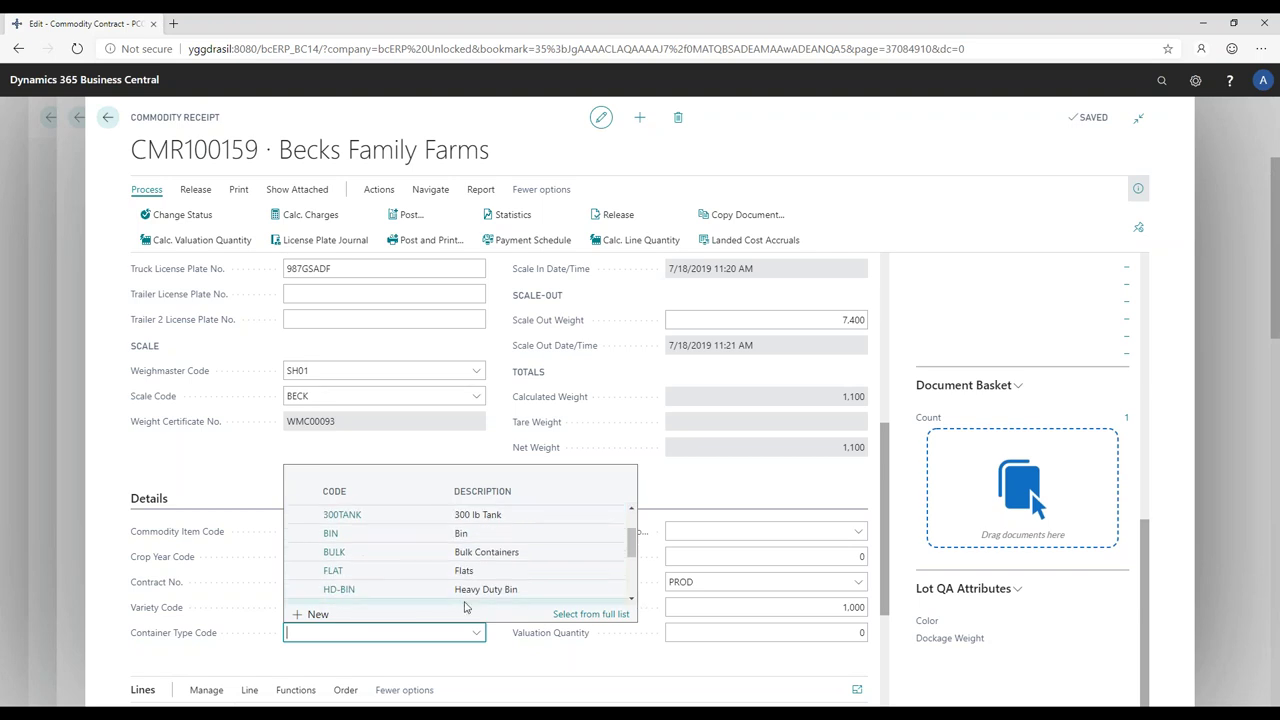
click(360, 580)
click(770, 556)
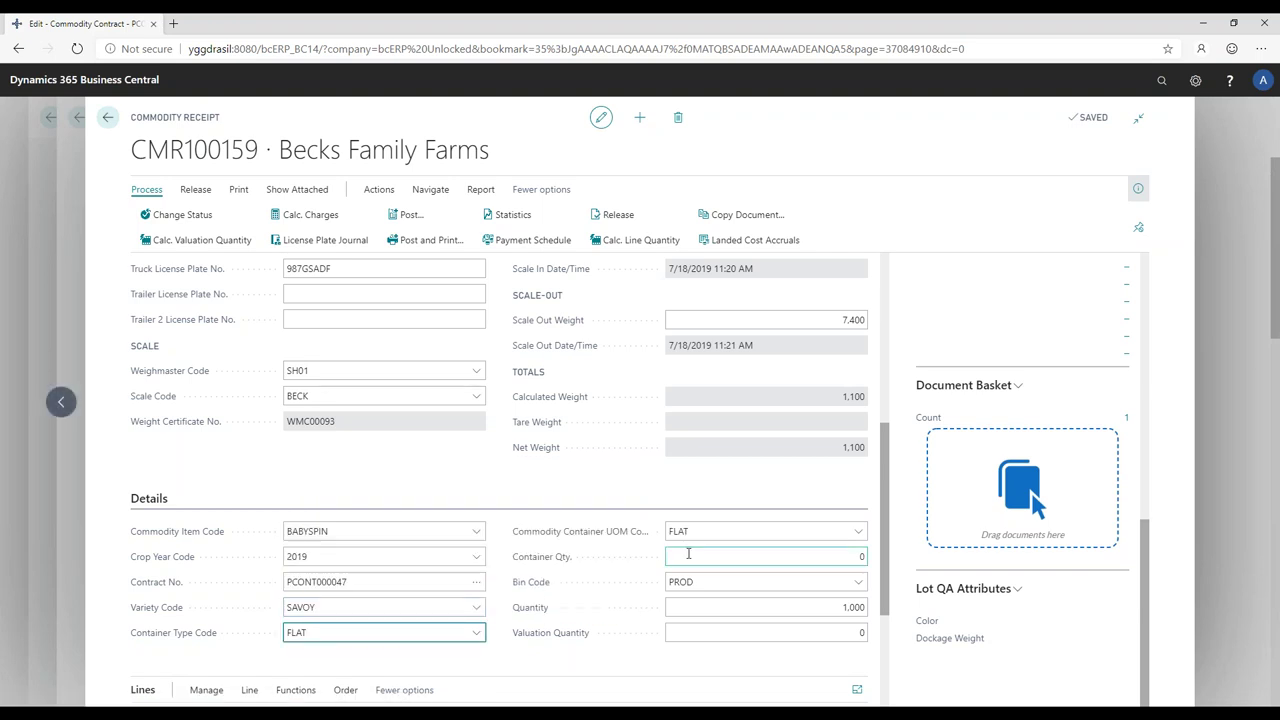
double_click(860, 556)
text(30)
key(Tab)
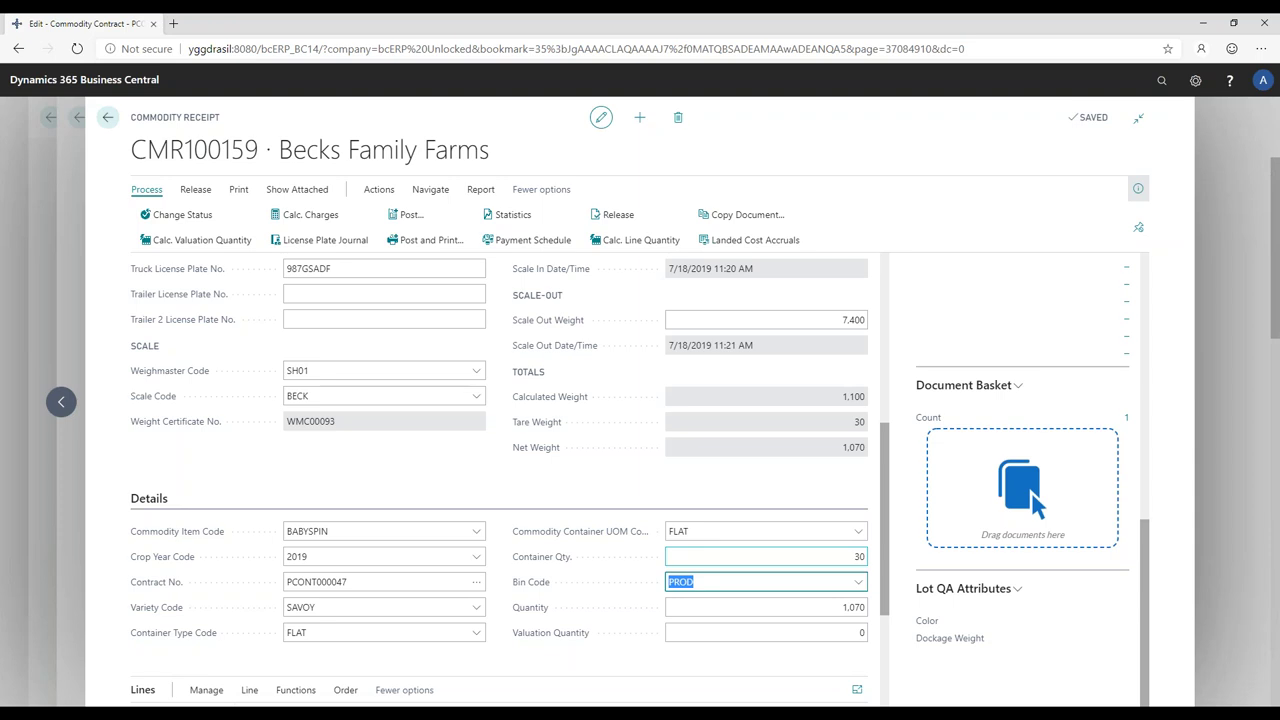
Assign lot 071819 to the Baby Spinach line and open that lot's QA worksheet
scroll(707, 505, down, 2)
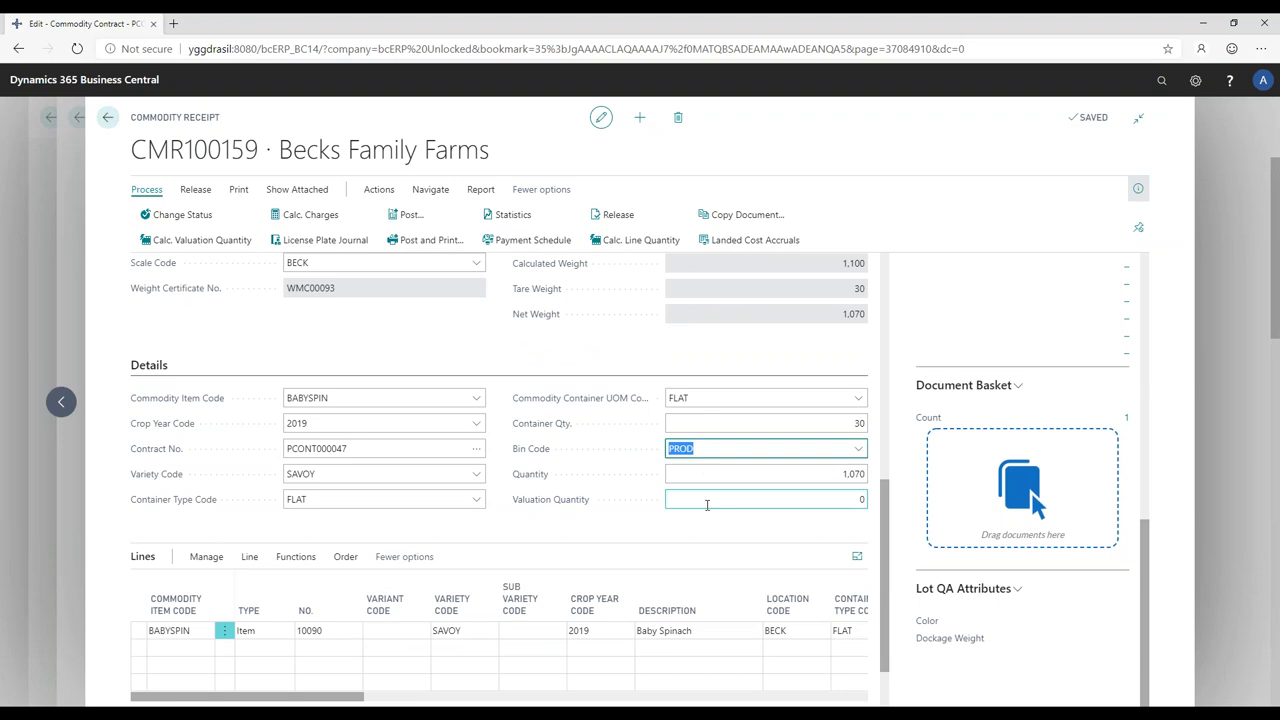
scroll(707, 505, down, 1)
click(323, 634)
drag(309, 635, 490, 641)
click(801, 566)
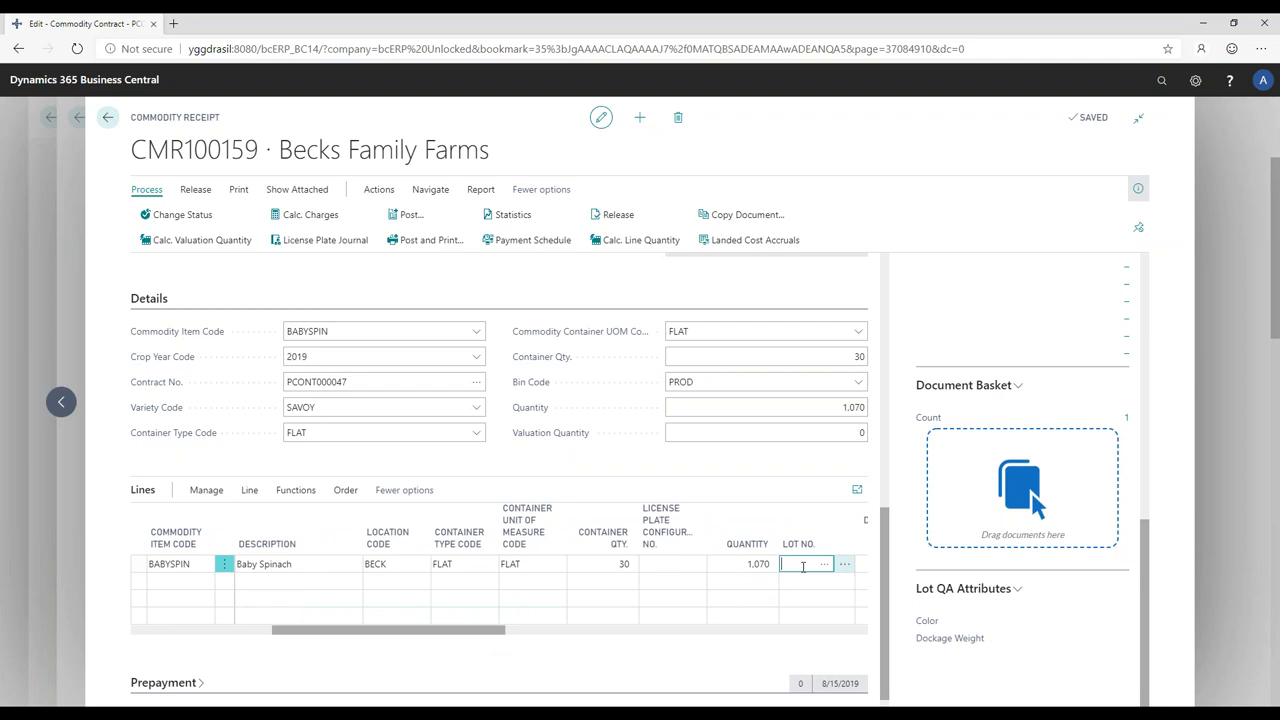
text(071819)
key(Tab)
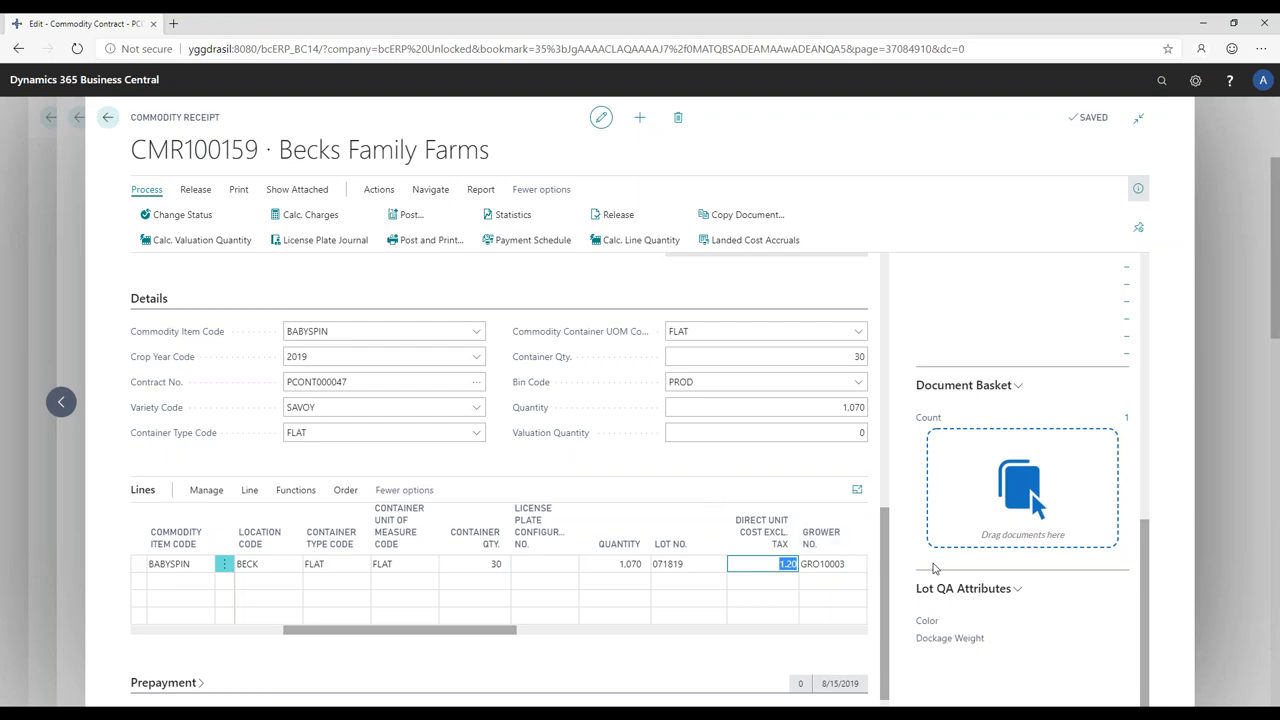
click(1019, 593)
click(968, 612)
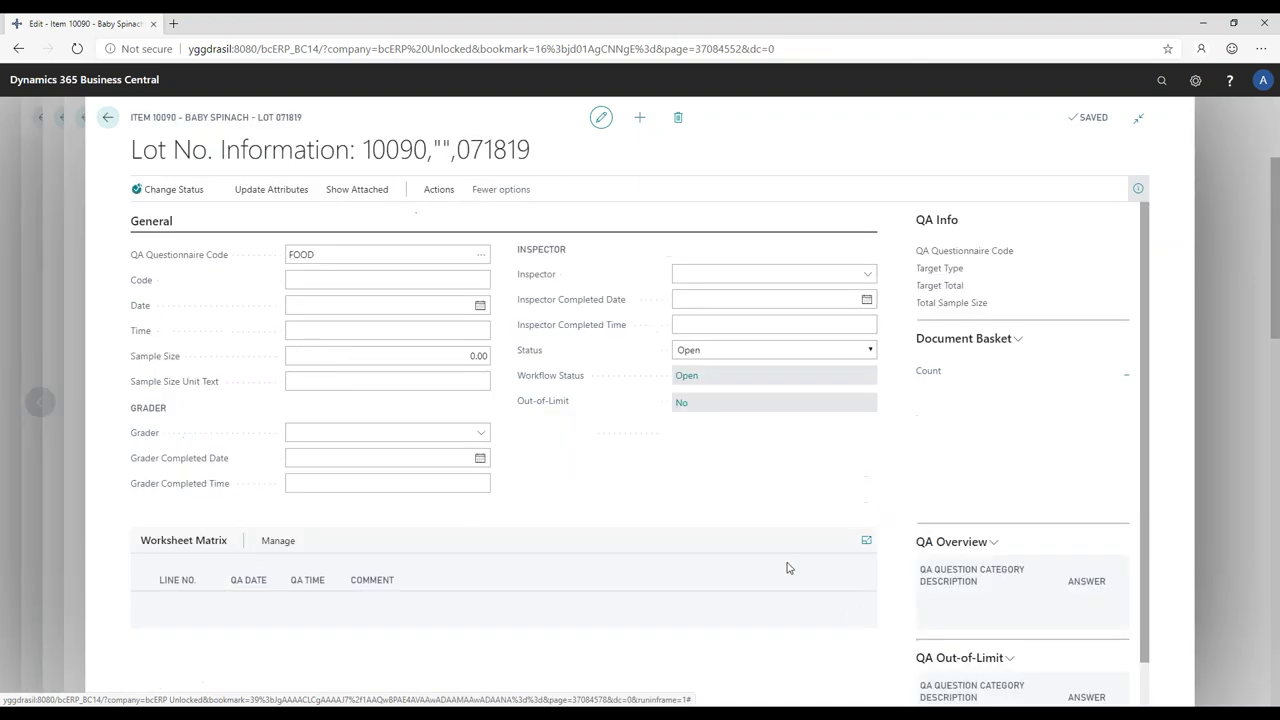
Set the lot's QA questionnaire to SPINACH and record Dockage Weight 2 and Color 96
click(490, 256)
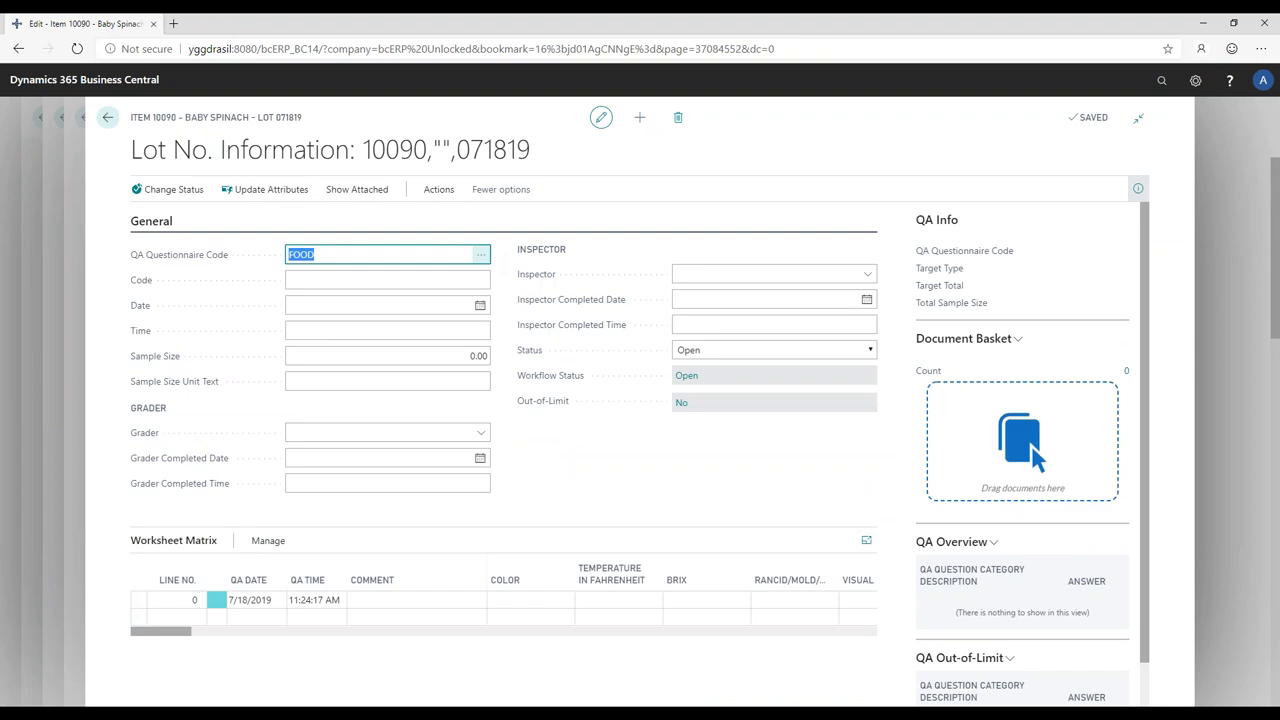
click(484, 257)
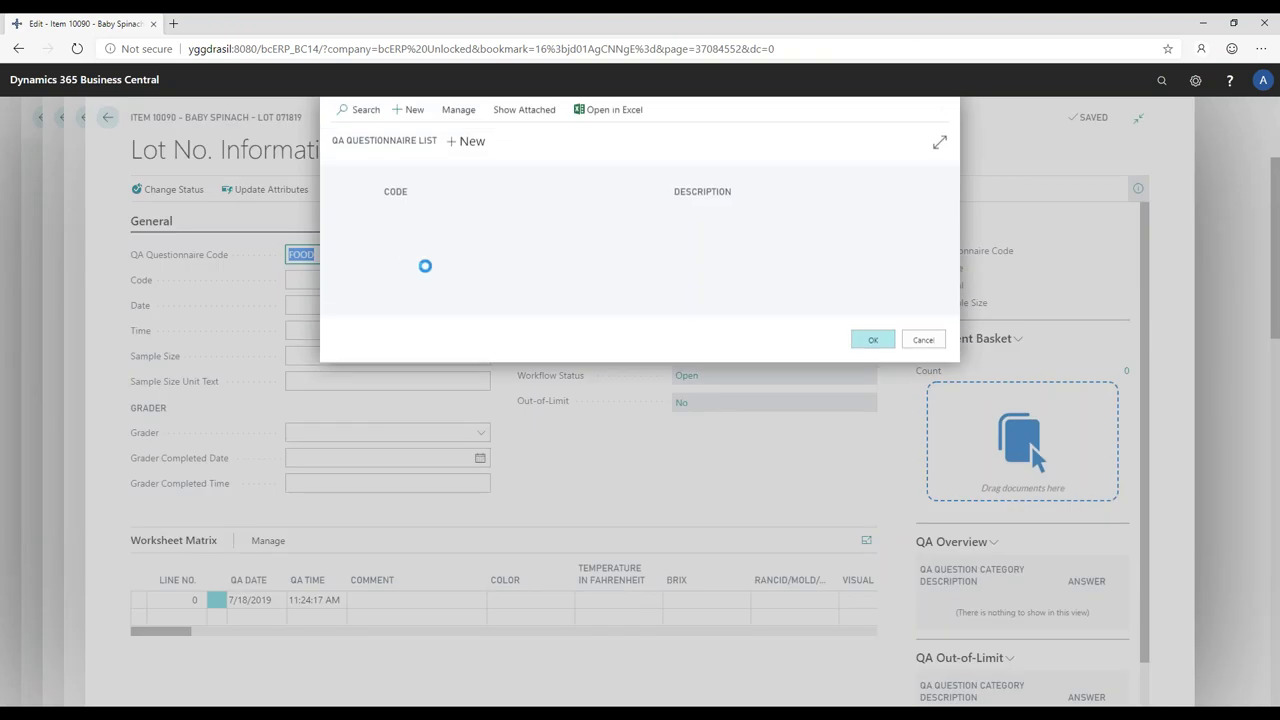
click(408, 271)
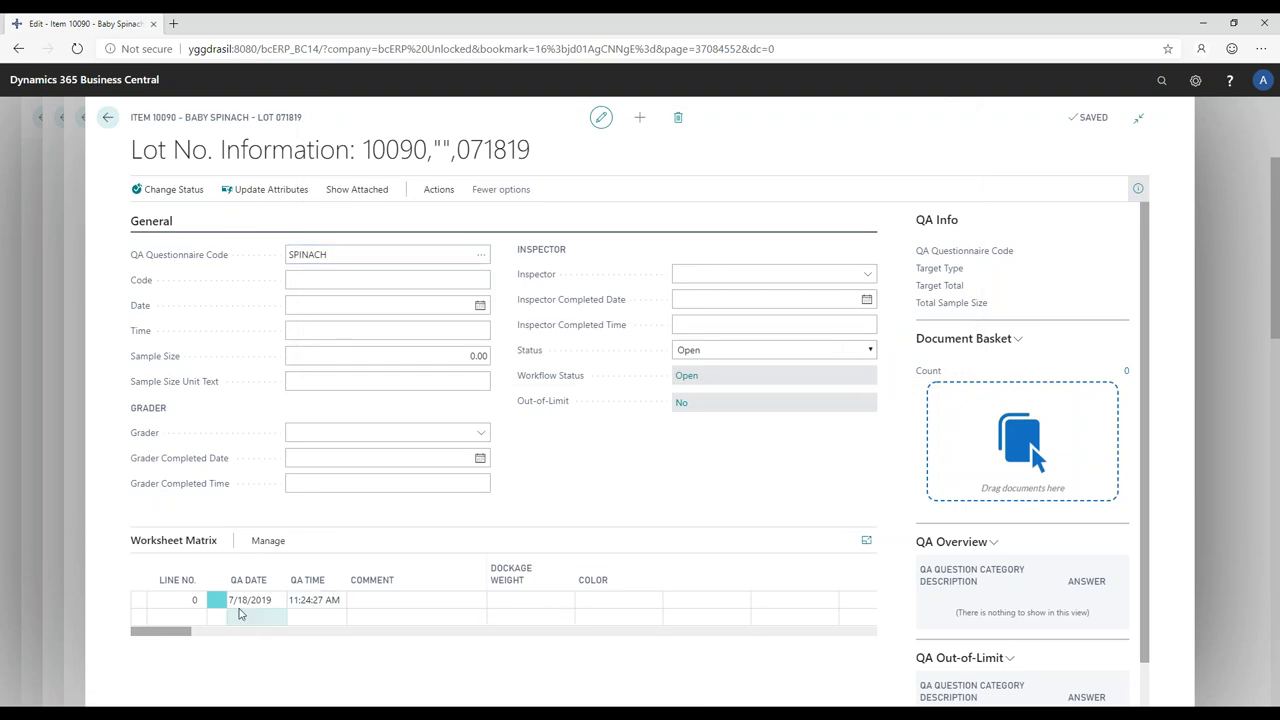
click(351, 598)
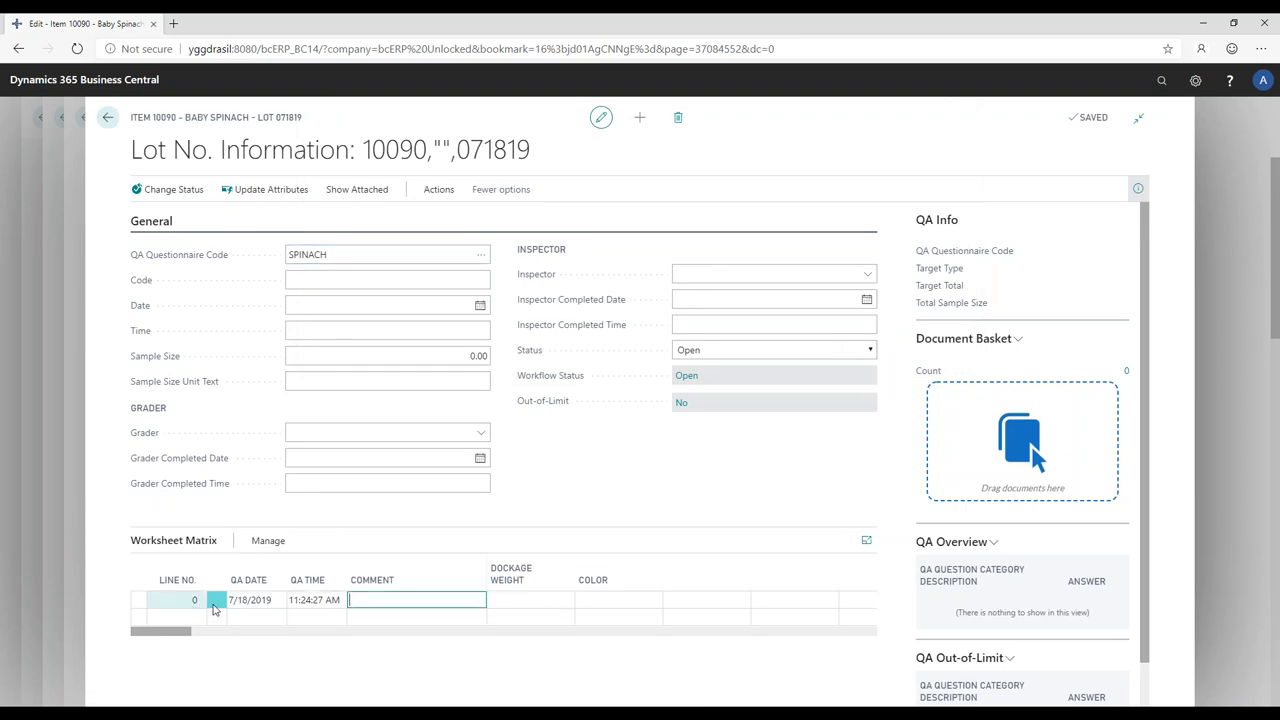
key(Tab)
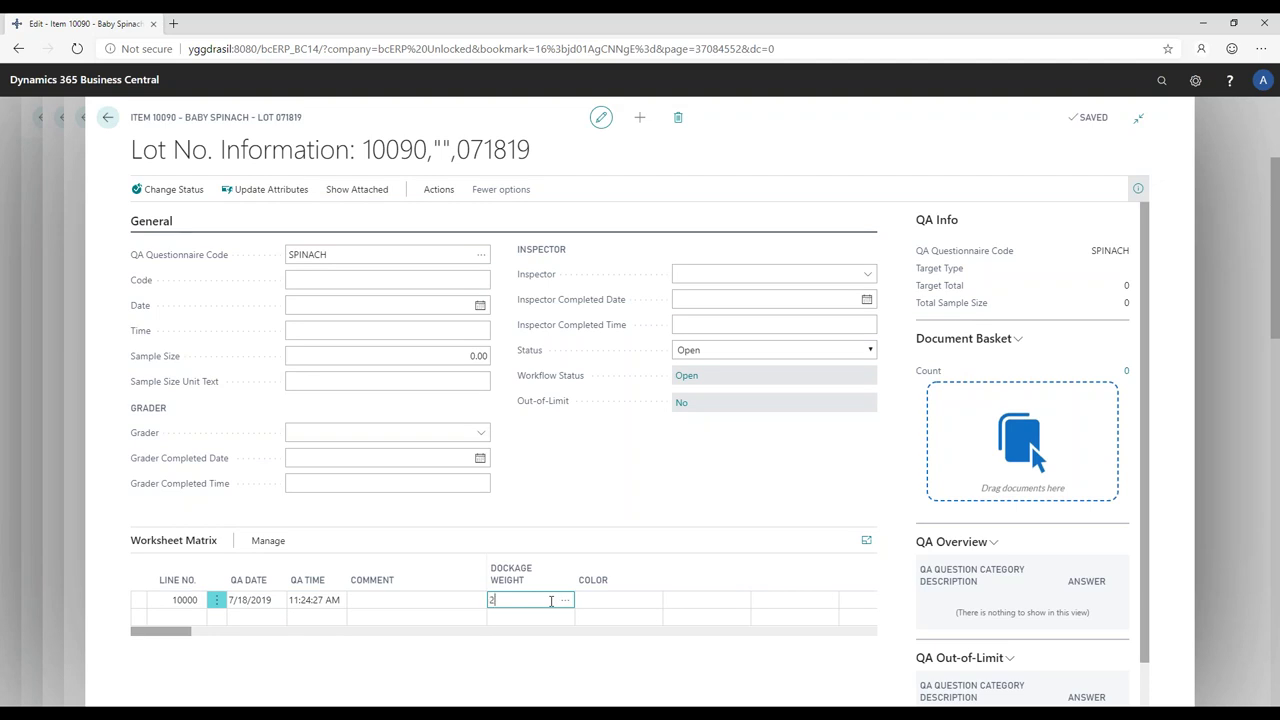
key(Tab)
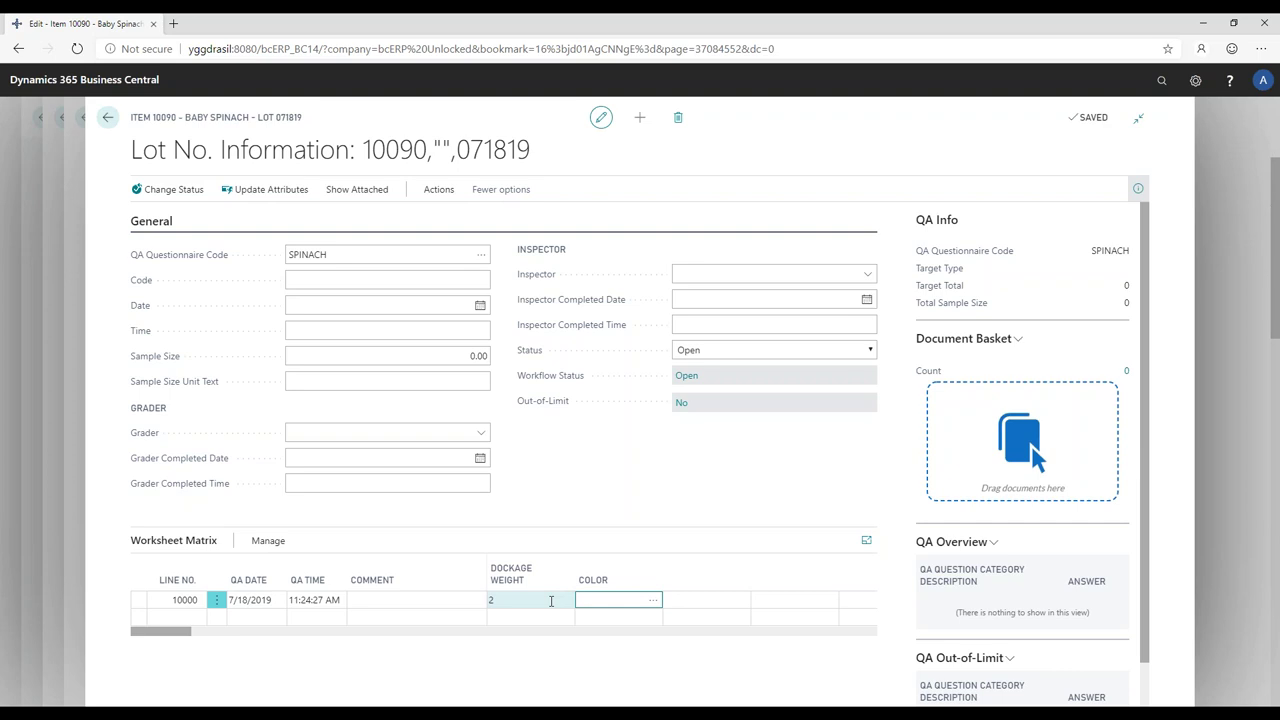
text(96)
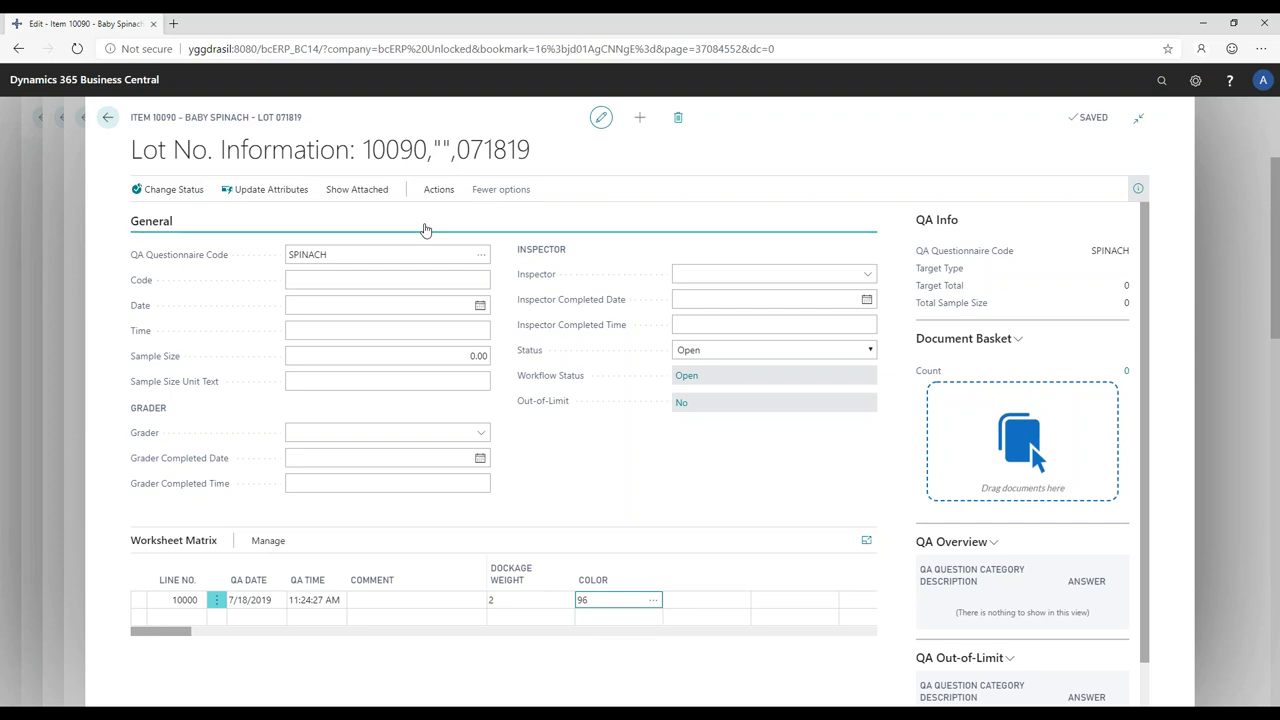
Change lot 071819's workflow status to COMPLETE and close the lot page
click(192, 201)
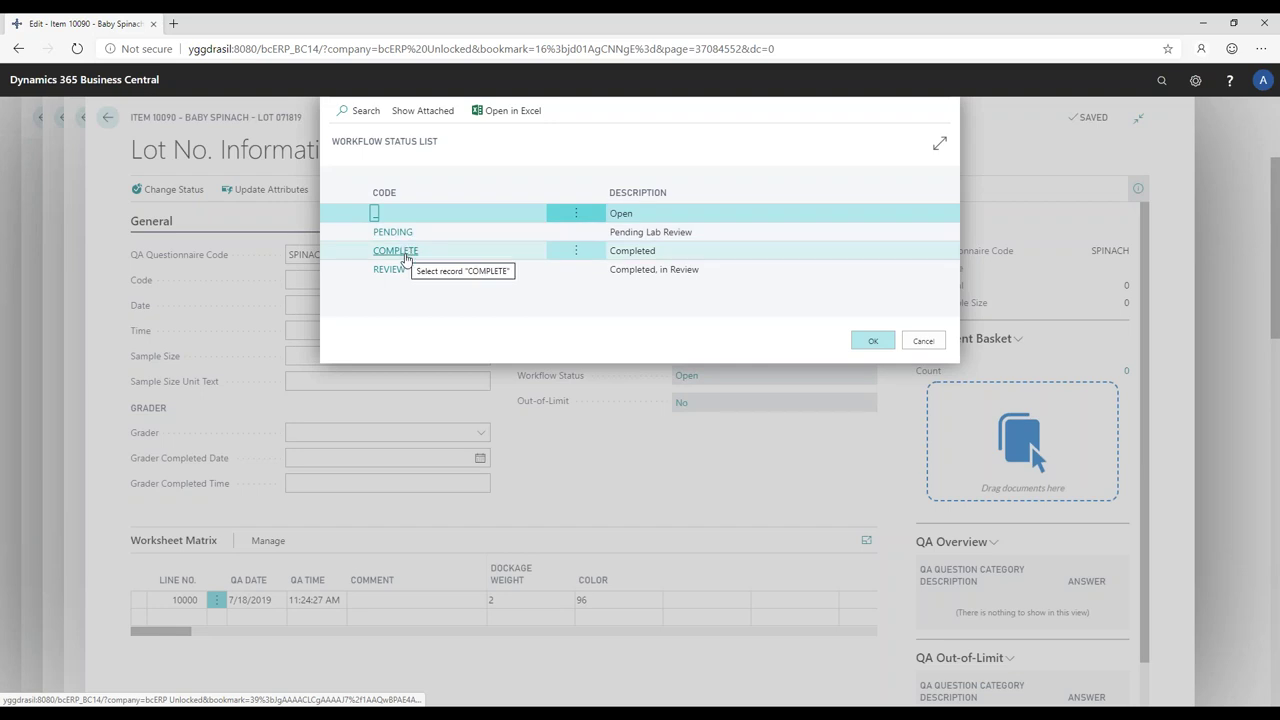
click(395, 251)
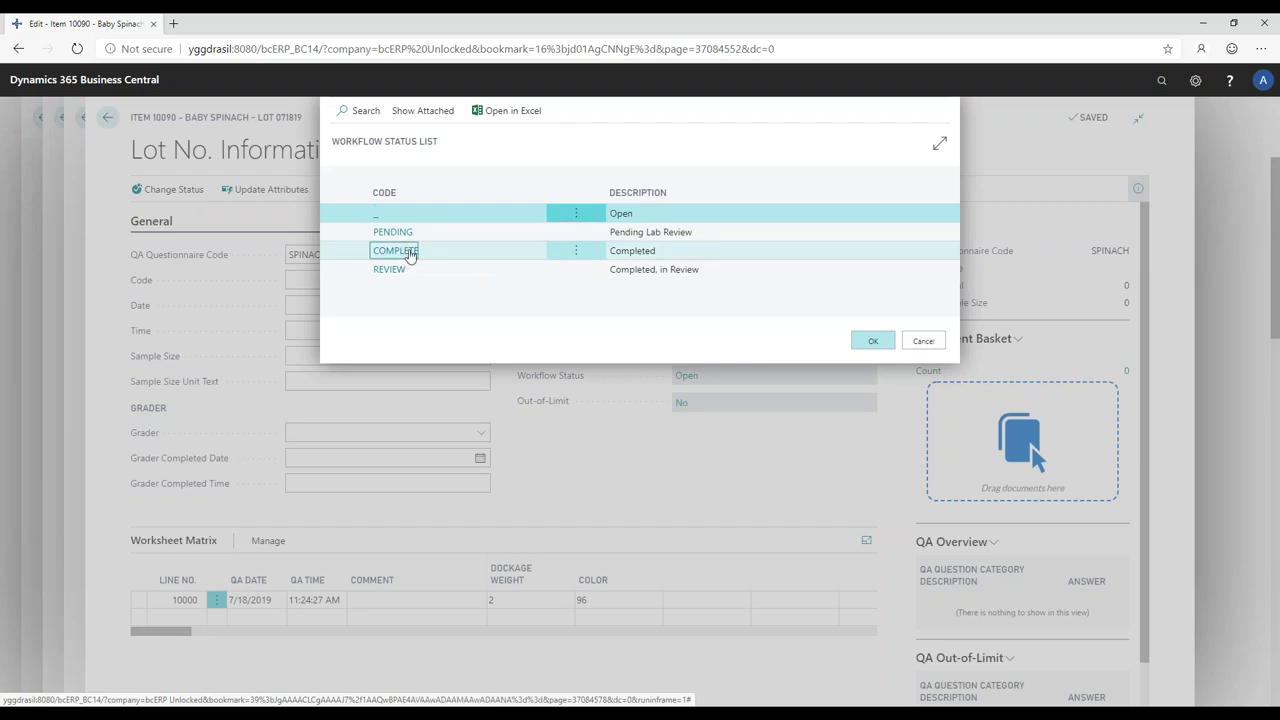
click(873, 342)
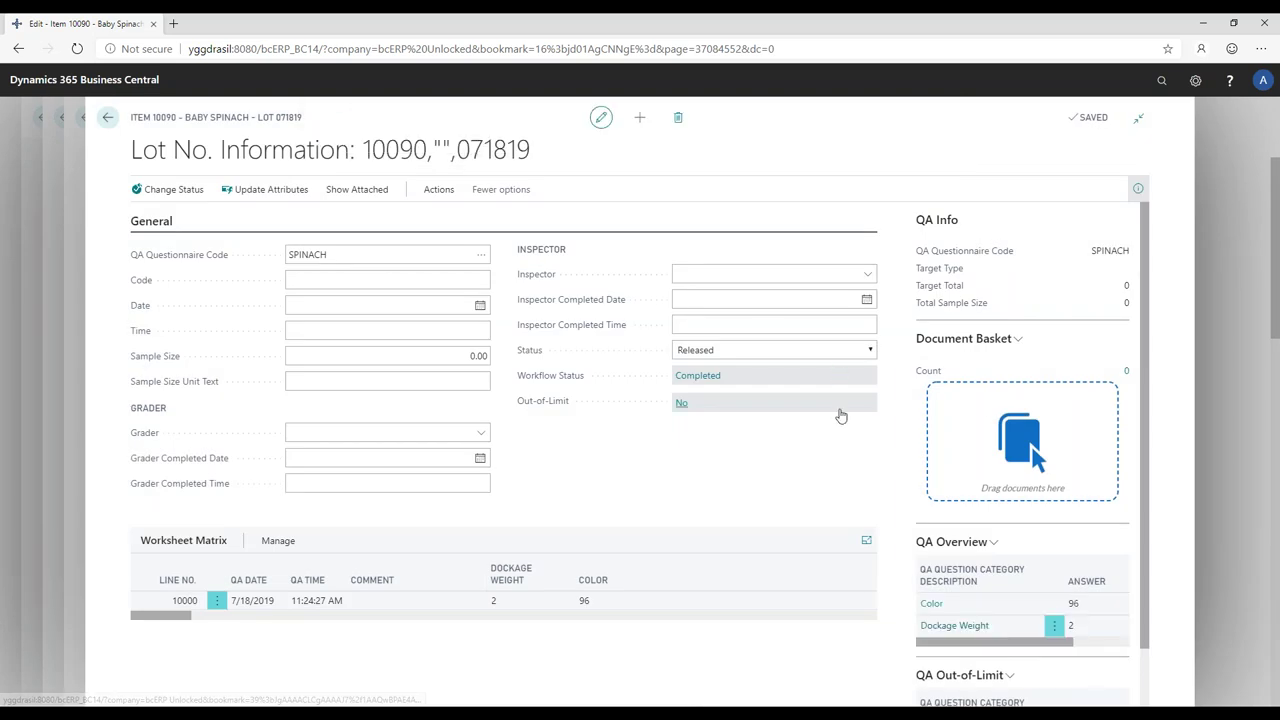
key(Escape)
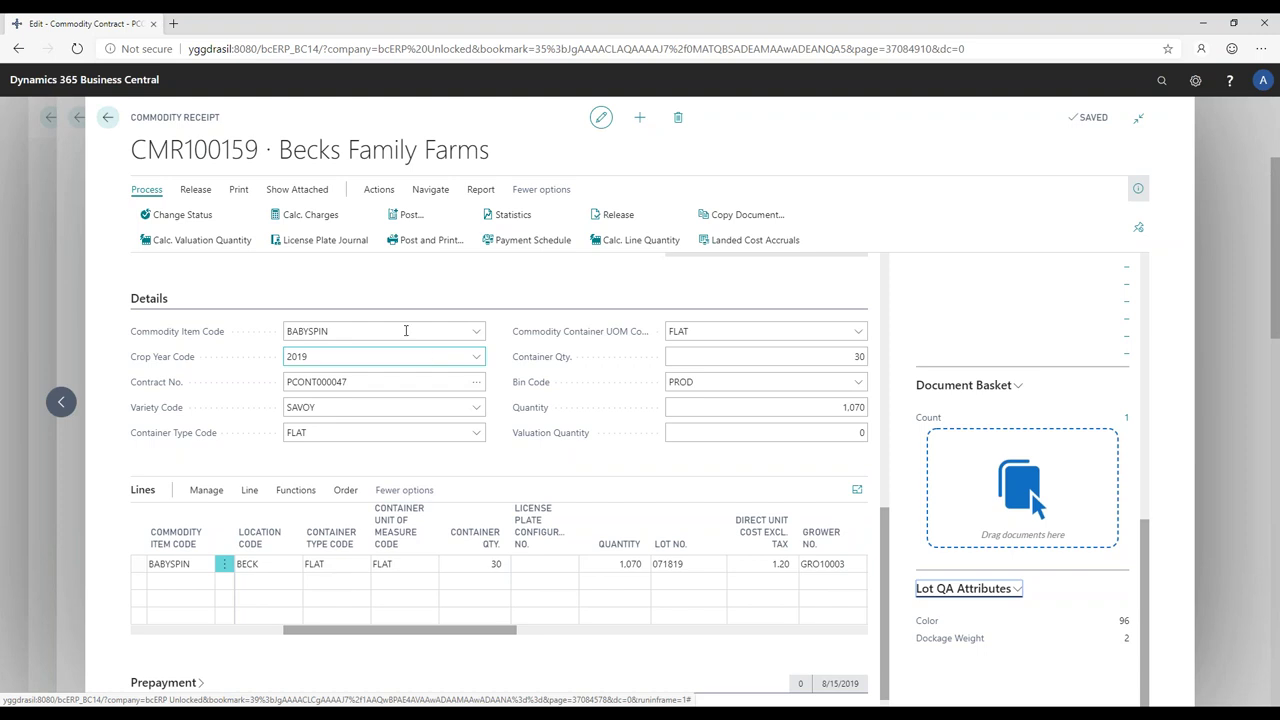
click(311, 220)
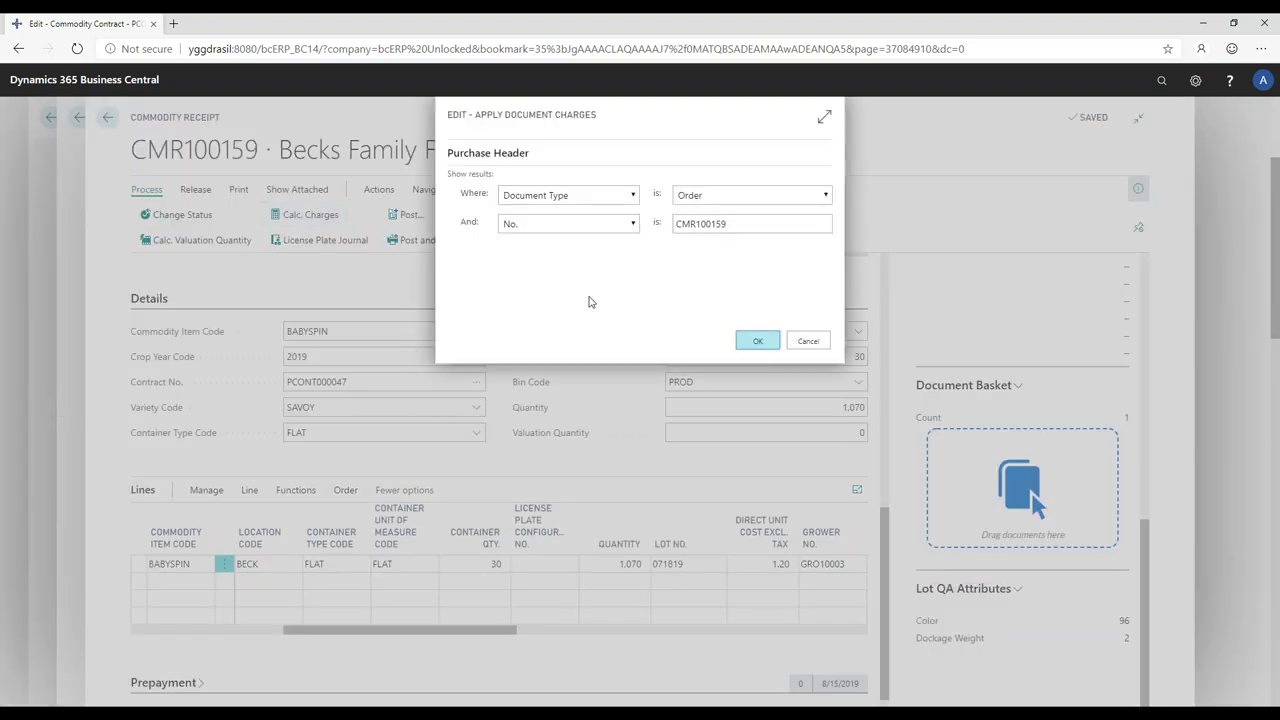
click(757, 343)
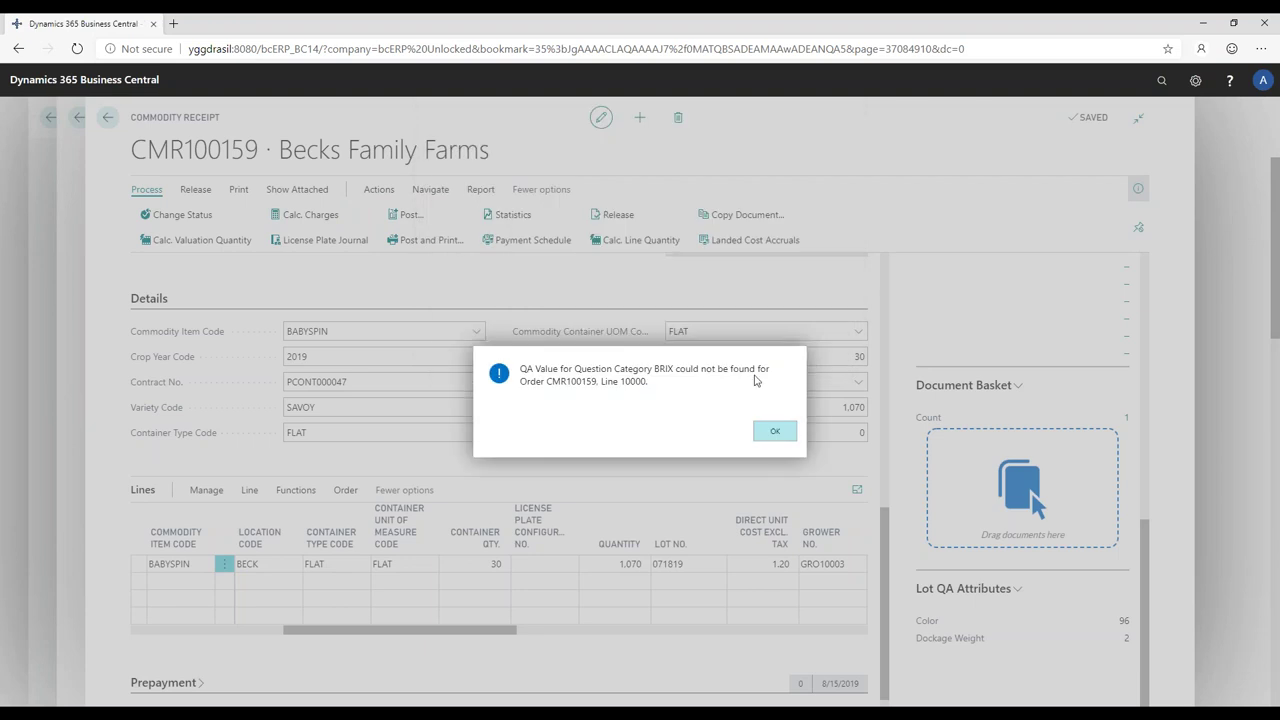
click(772, 436)
click(412, 566)
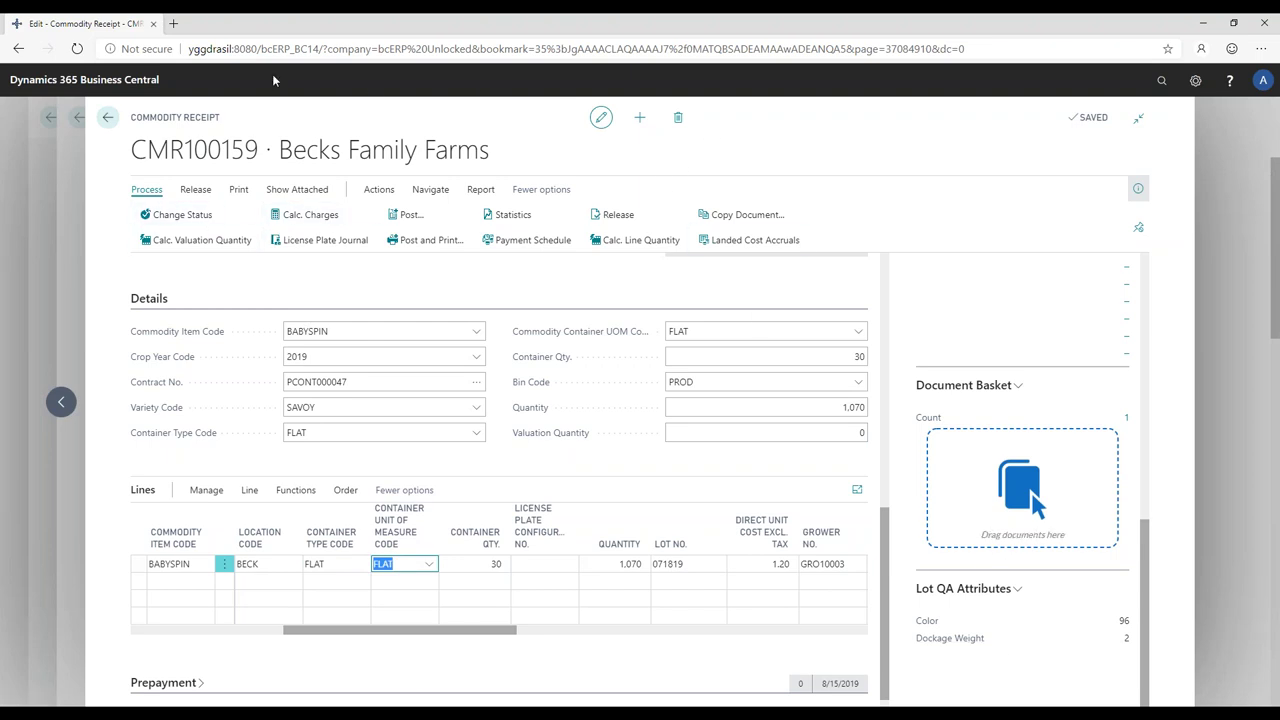
key(F5)
click(699, 123)
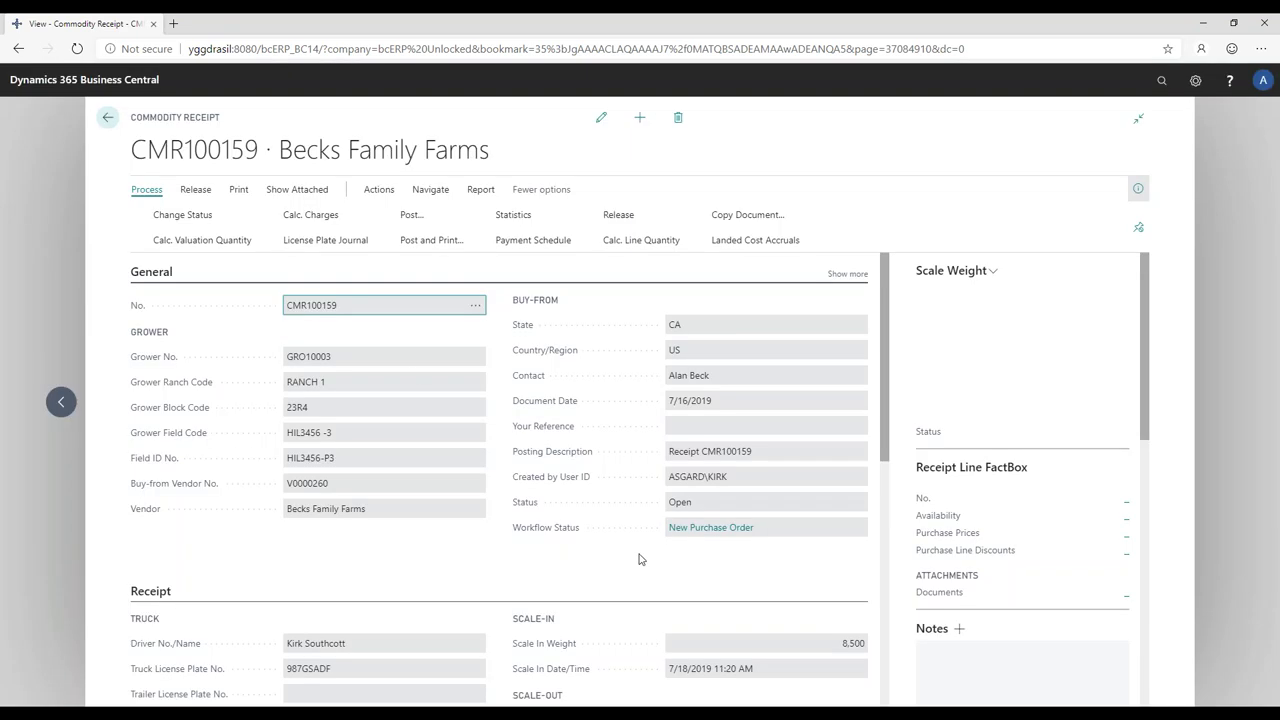
scroll(615, 535, down, 3)
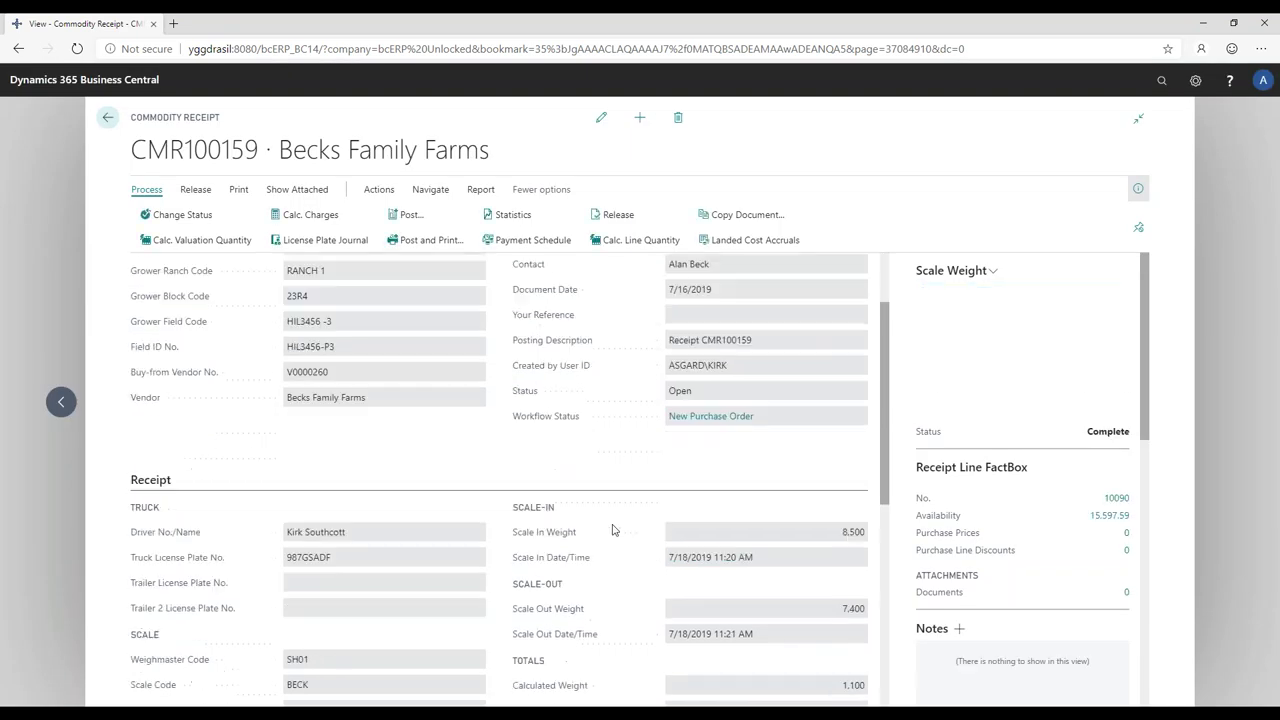
scroll(613, 530, down, 3)
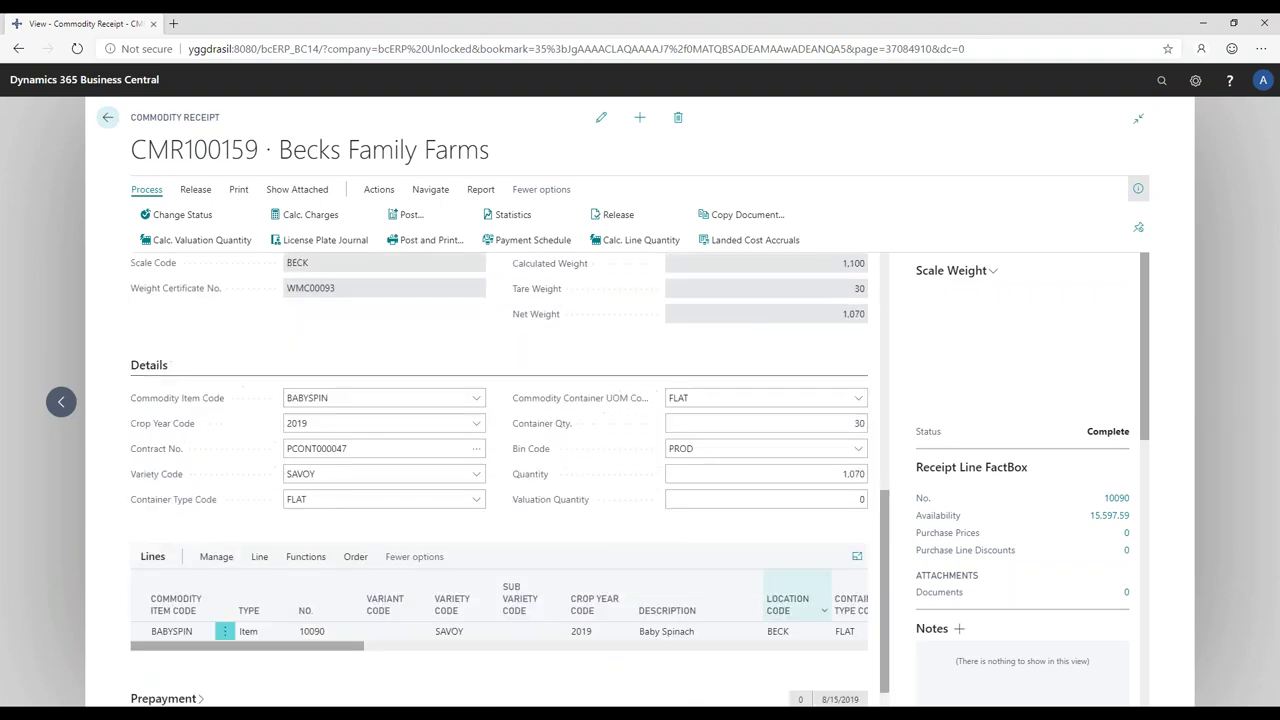
scroll(1060, 594, down, 3)
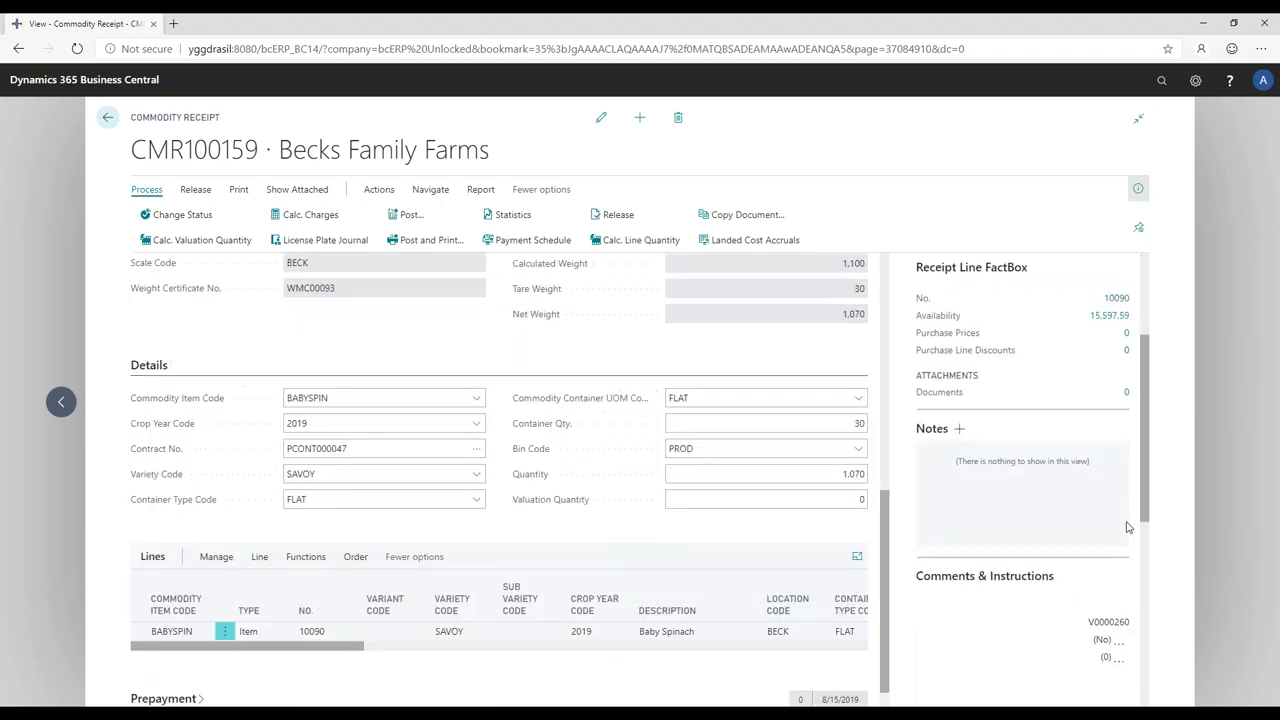
scroll(1094, 570, down, 5)
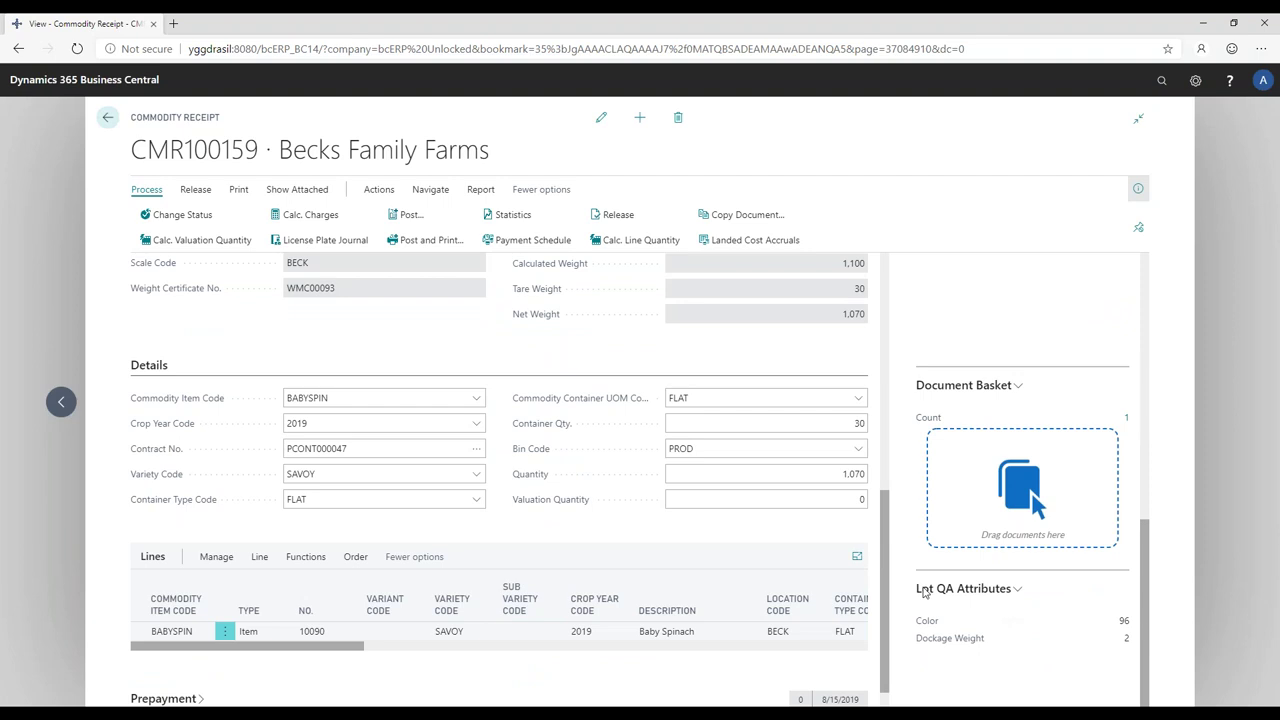
click(296, 215)
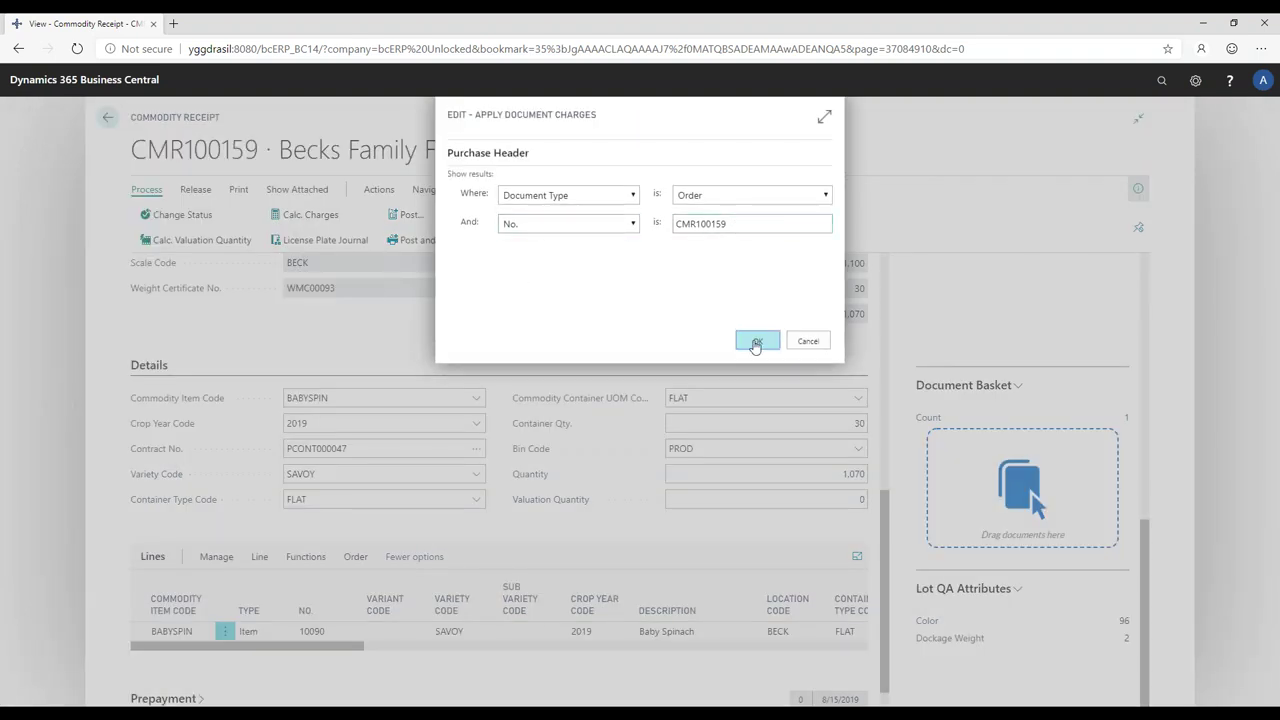
click(757, 342)
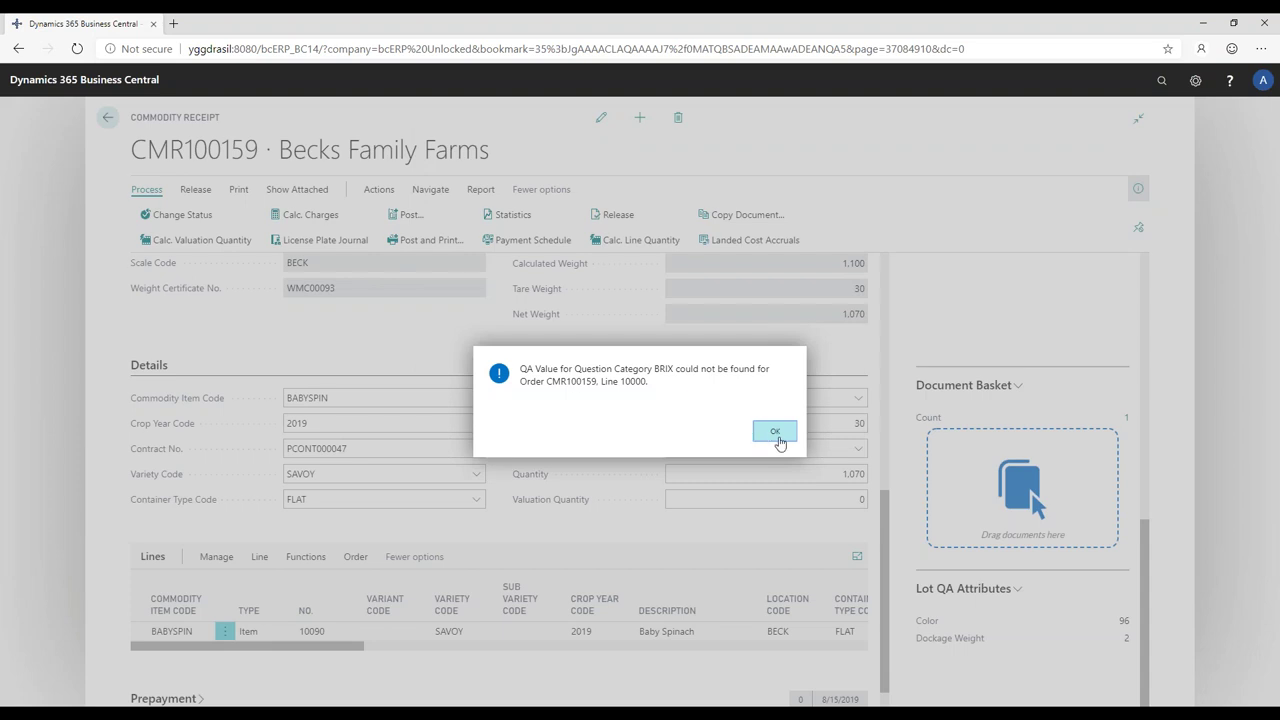
click(772, 434)
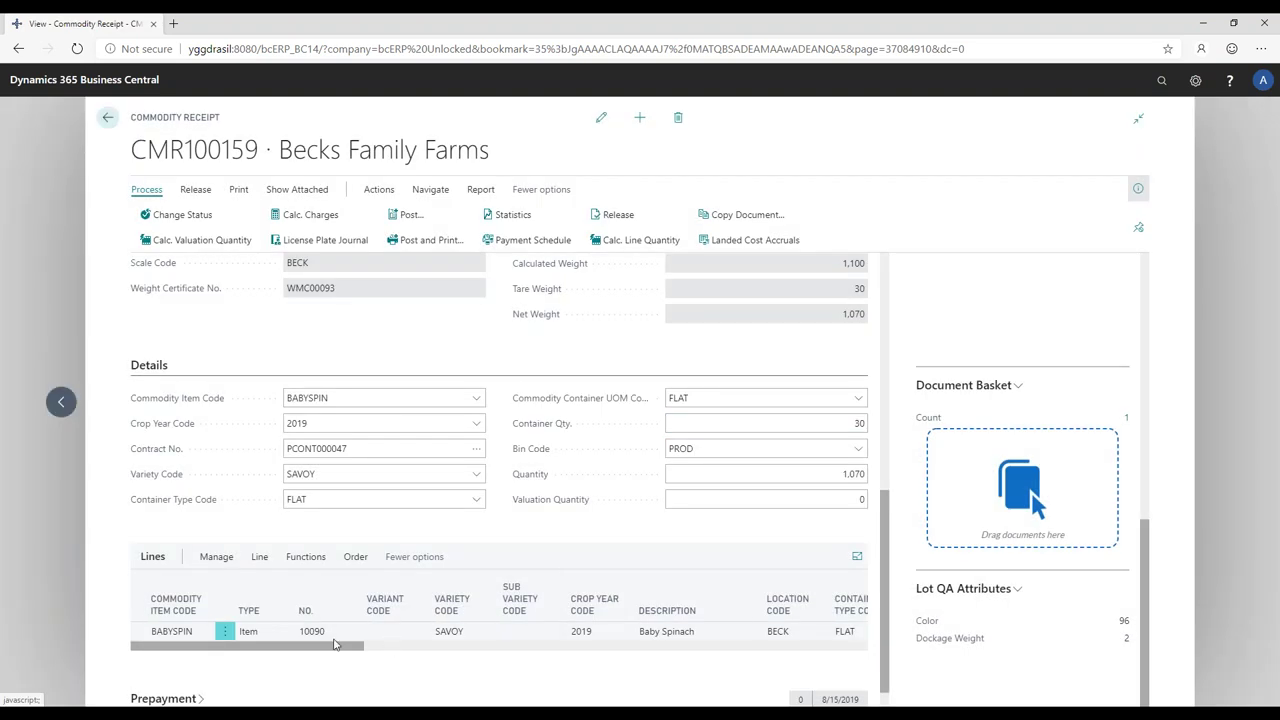
click(260, 558)
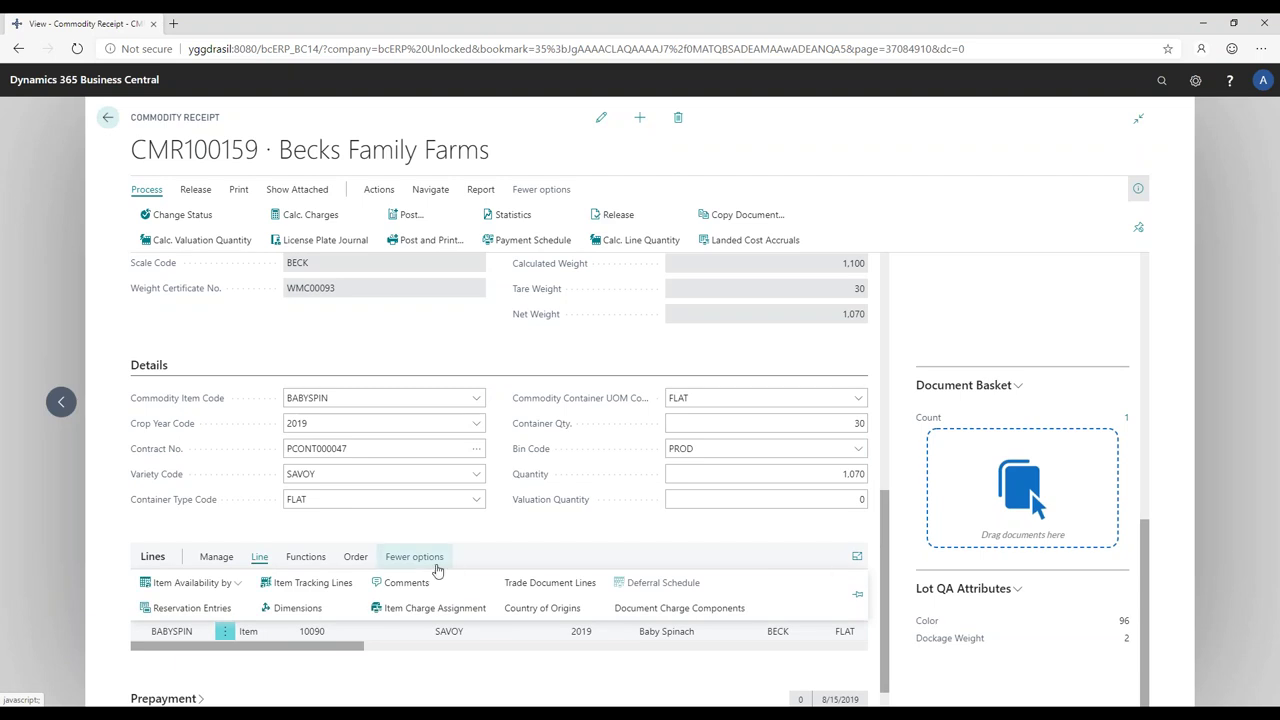
click(780, 543)
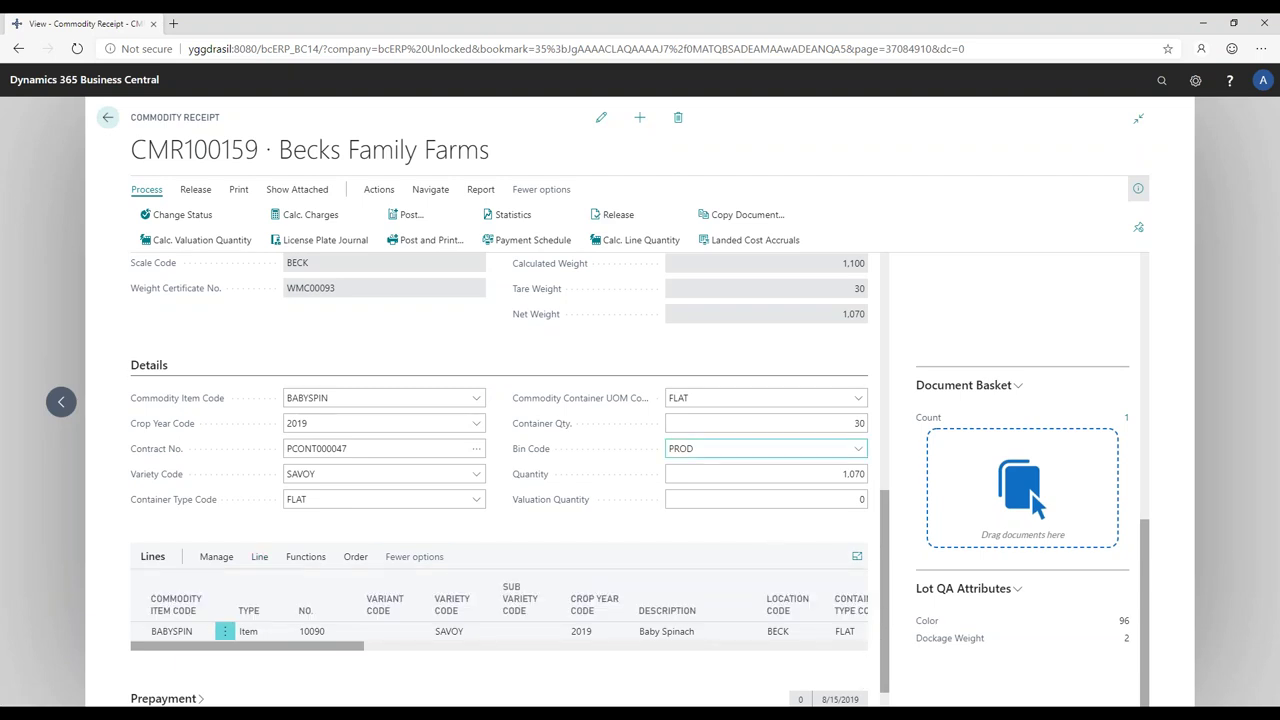
scroll(891, 514, down, 1)
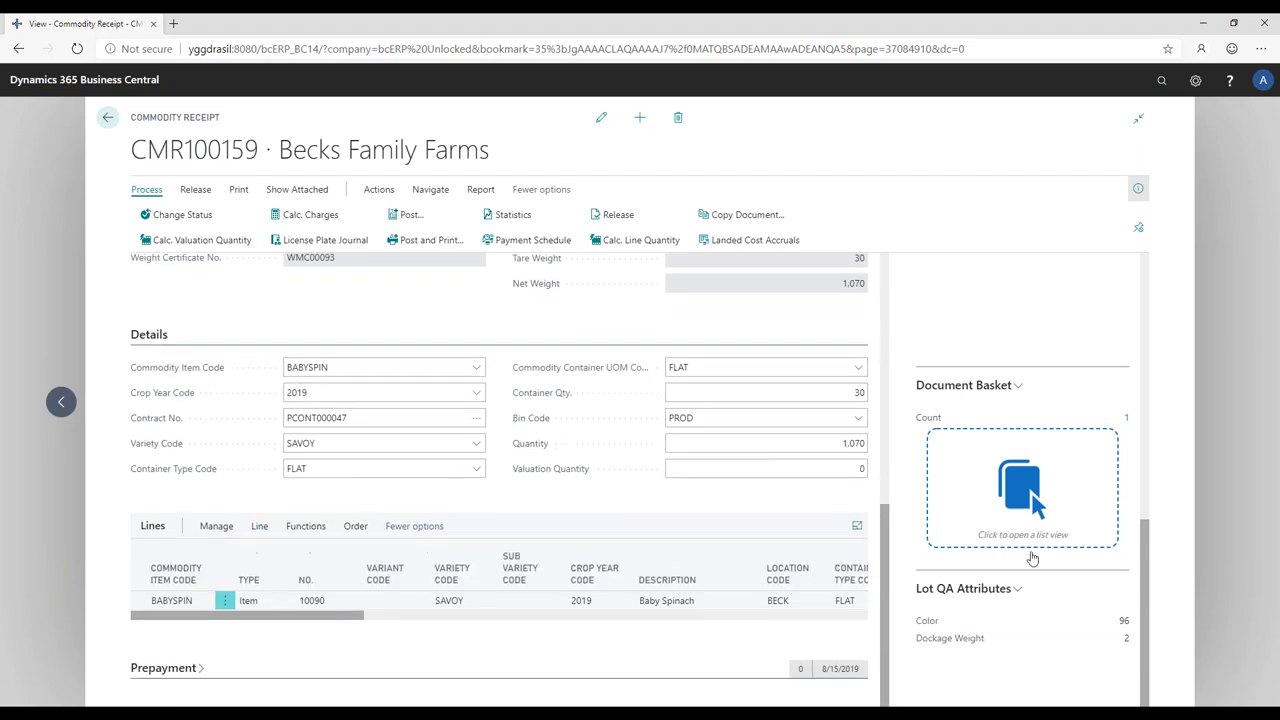
click(334, 601)
Open previous receipt CMR100158 and review its Dockage Weight -30.43 and Color Num Bon 60.87 charge lines
click(61, 403)
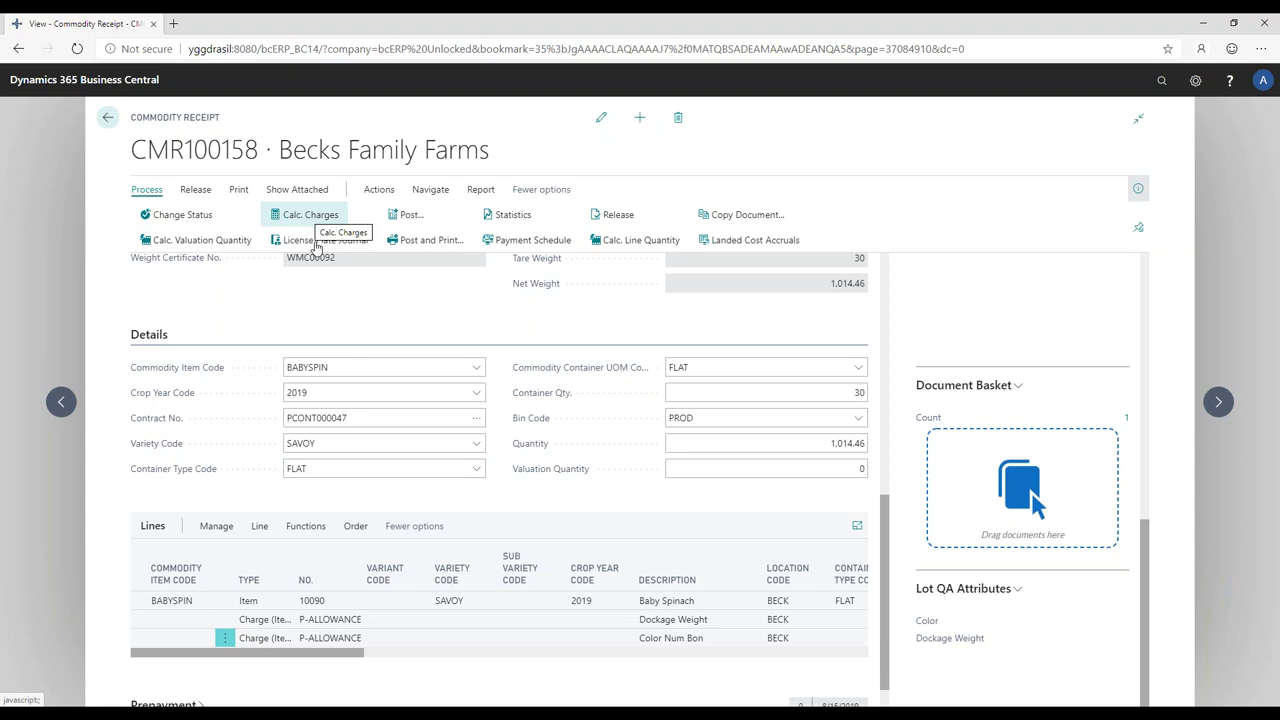
drag(310, 655, 434, 655)
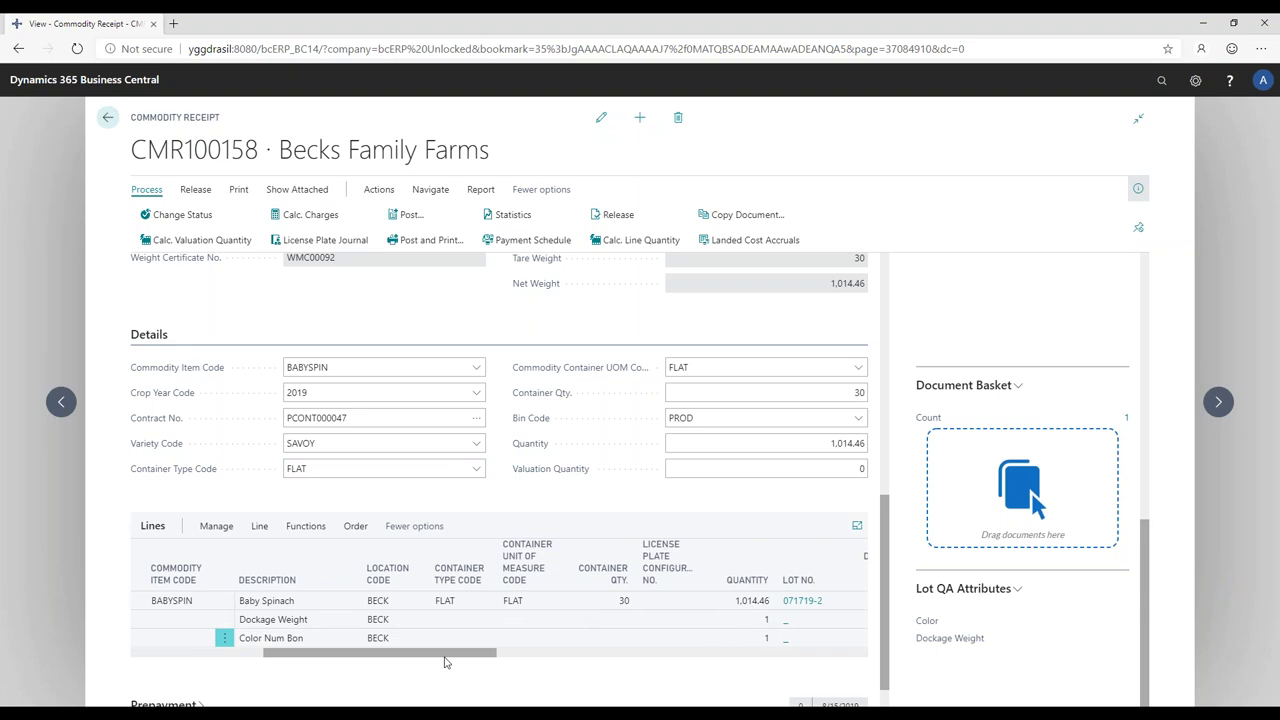
drag(446, 662, 503, 661)
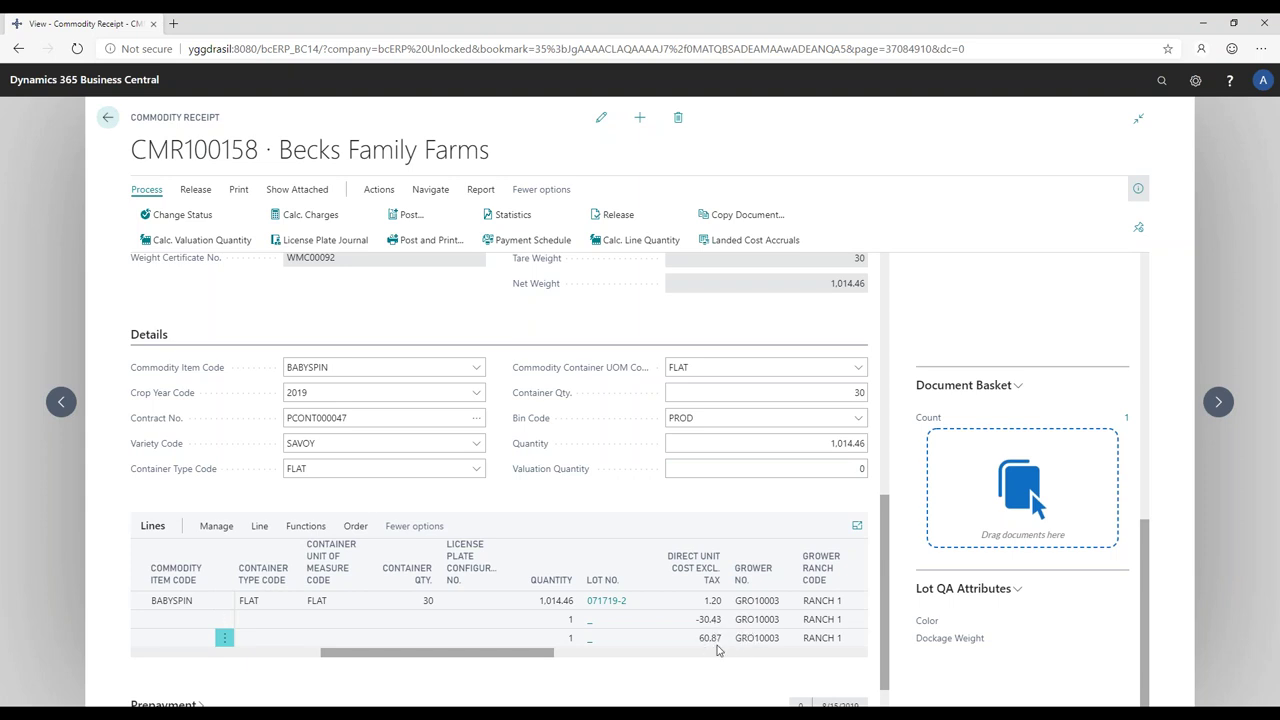
drag(522, 654, 334, 654)
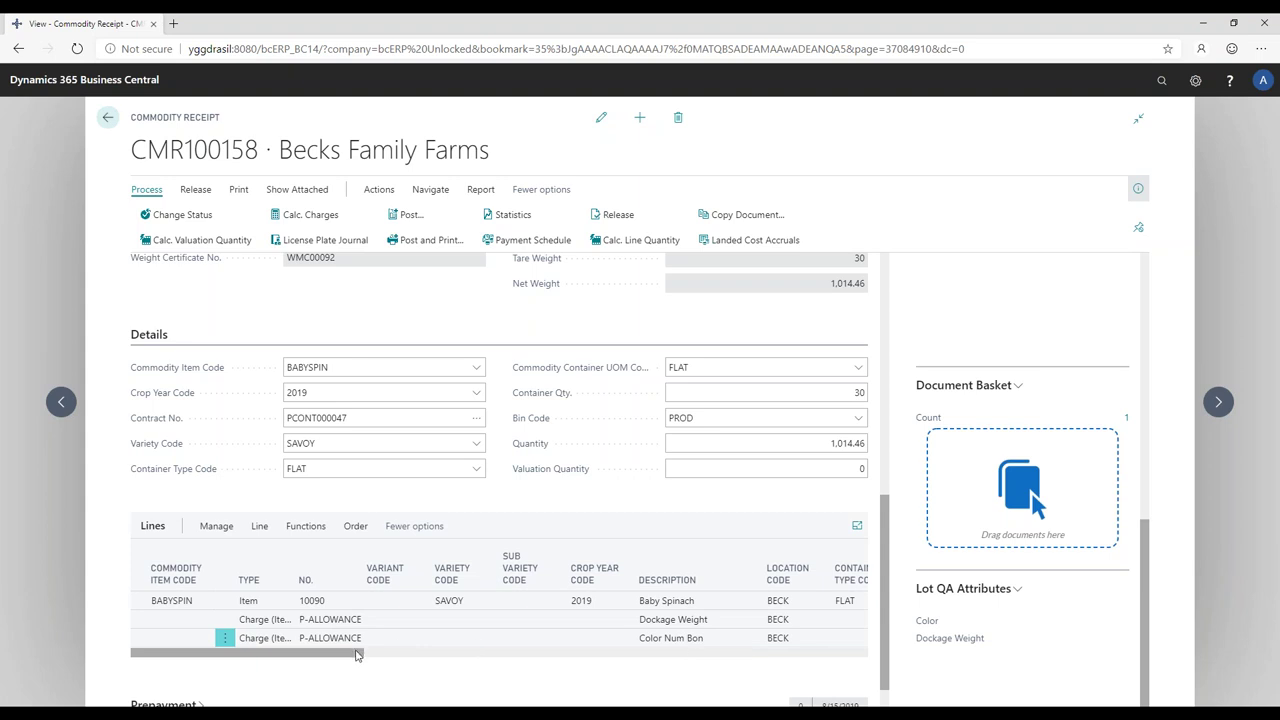
drag(358, 656, 528, 656)
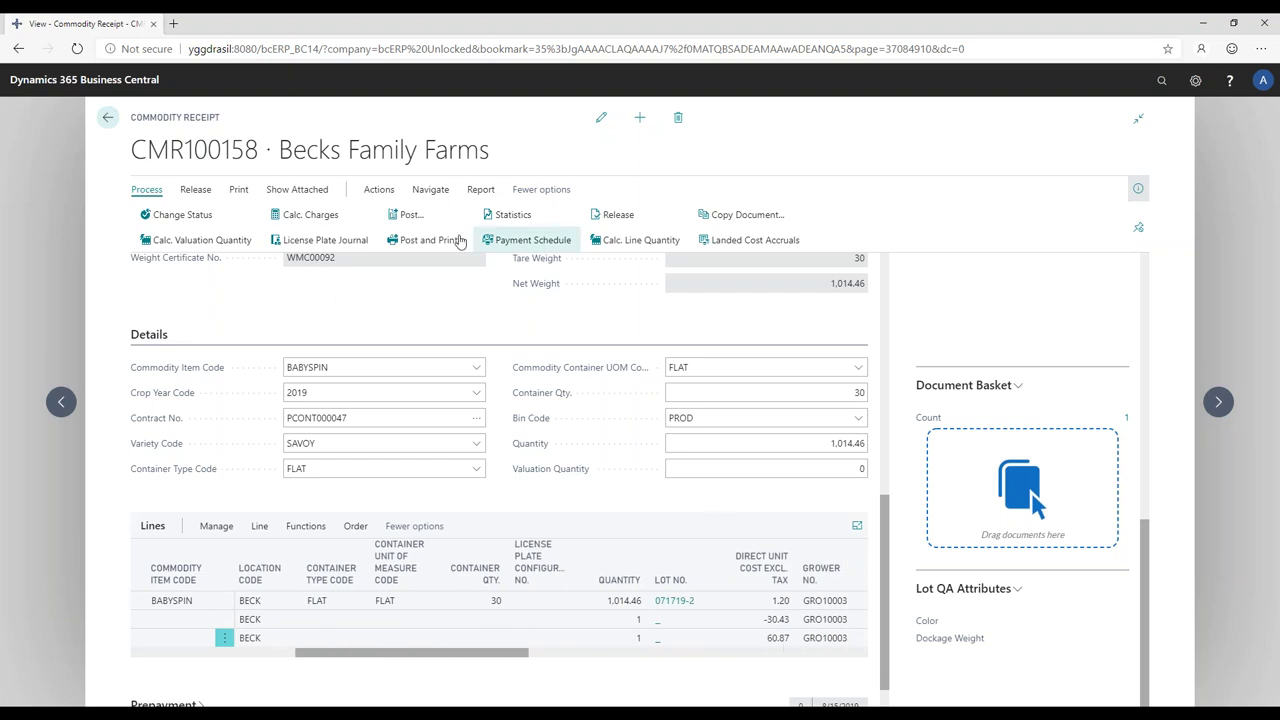
Back out of posting and review receipt CMR100158's payment schedule
click(409, 216)
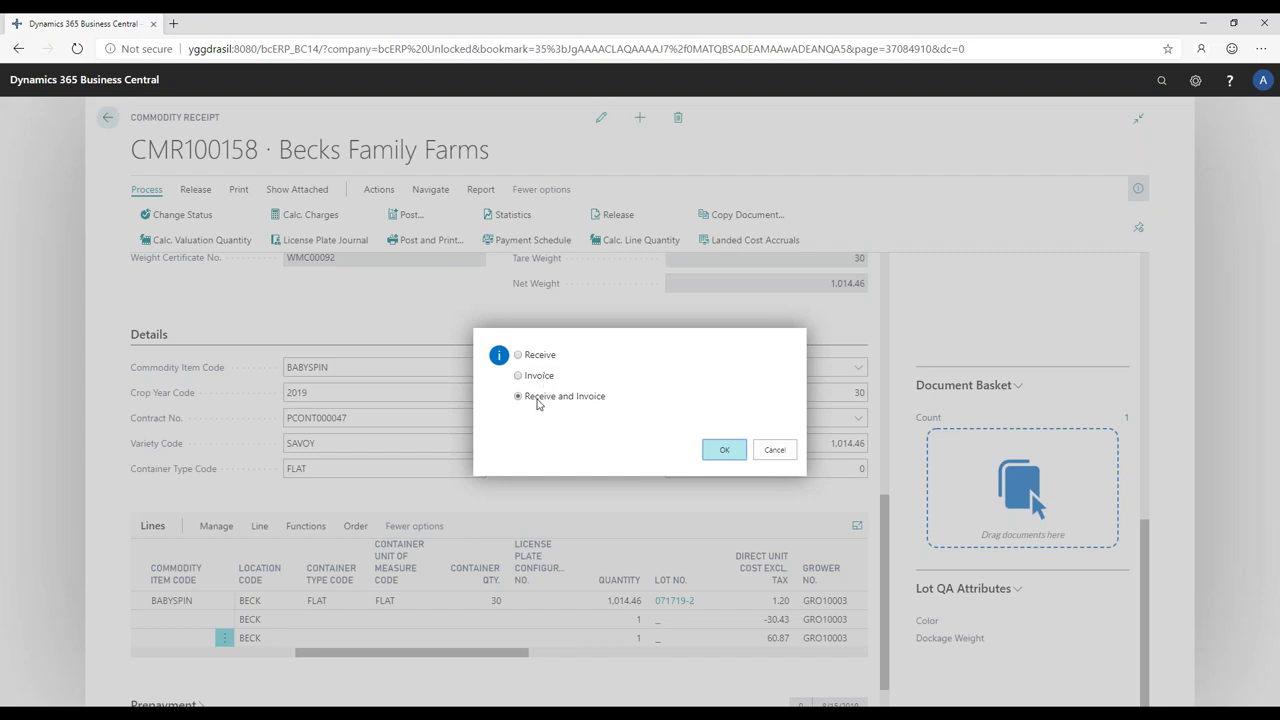
click(775, 450)
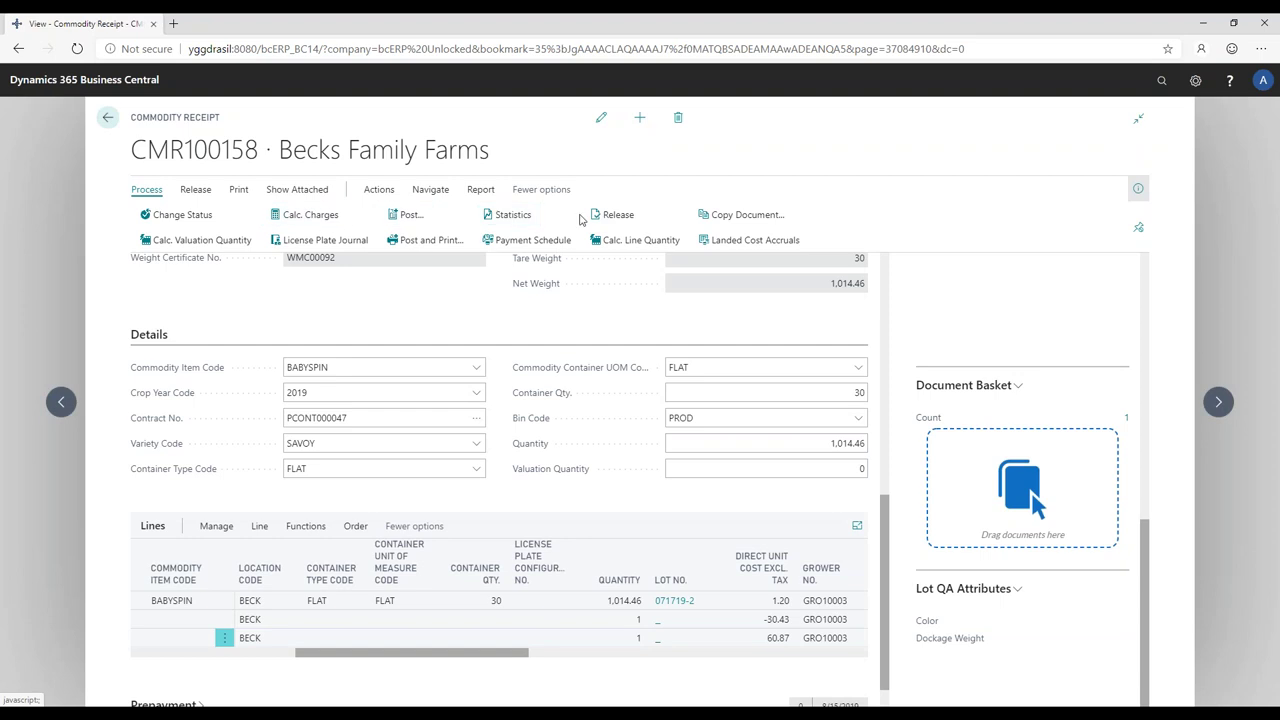
click(532, 240)
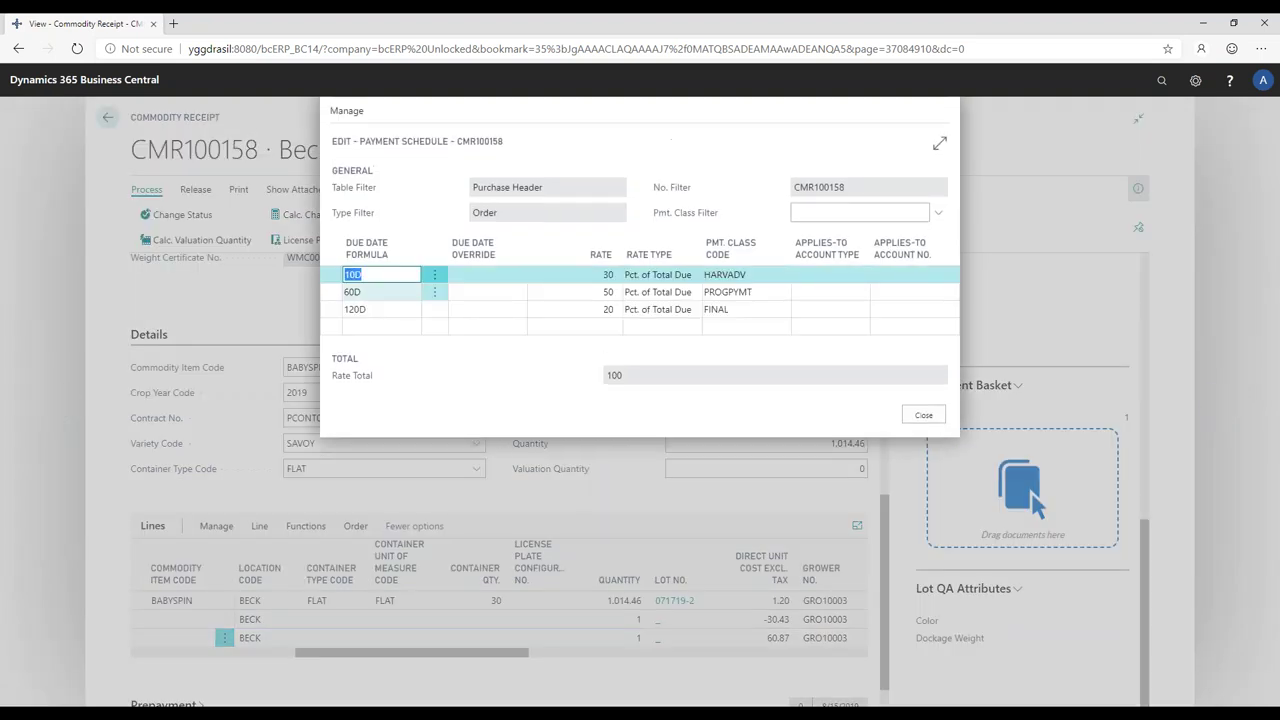
click(923, 415)
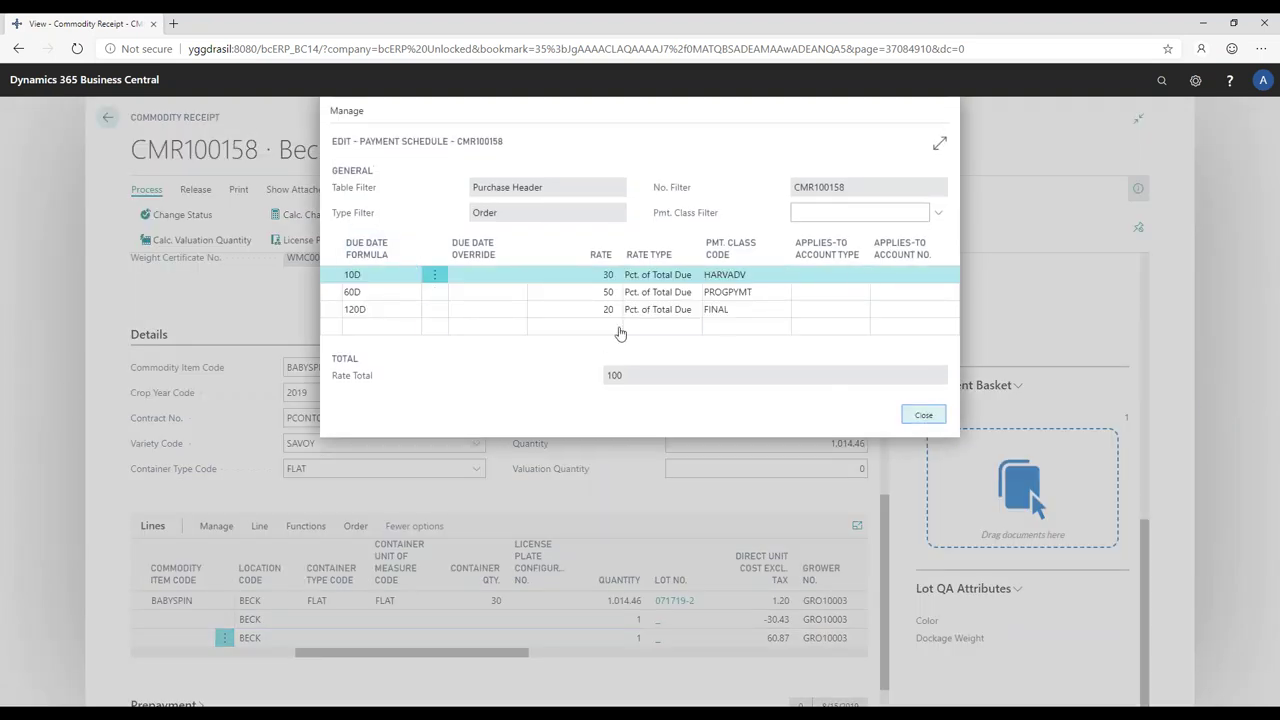
Post CMR100158 as receive and invoice and open posted invoice PI10339
click(401, 217)
click(724, 450)
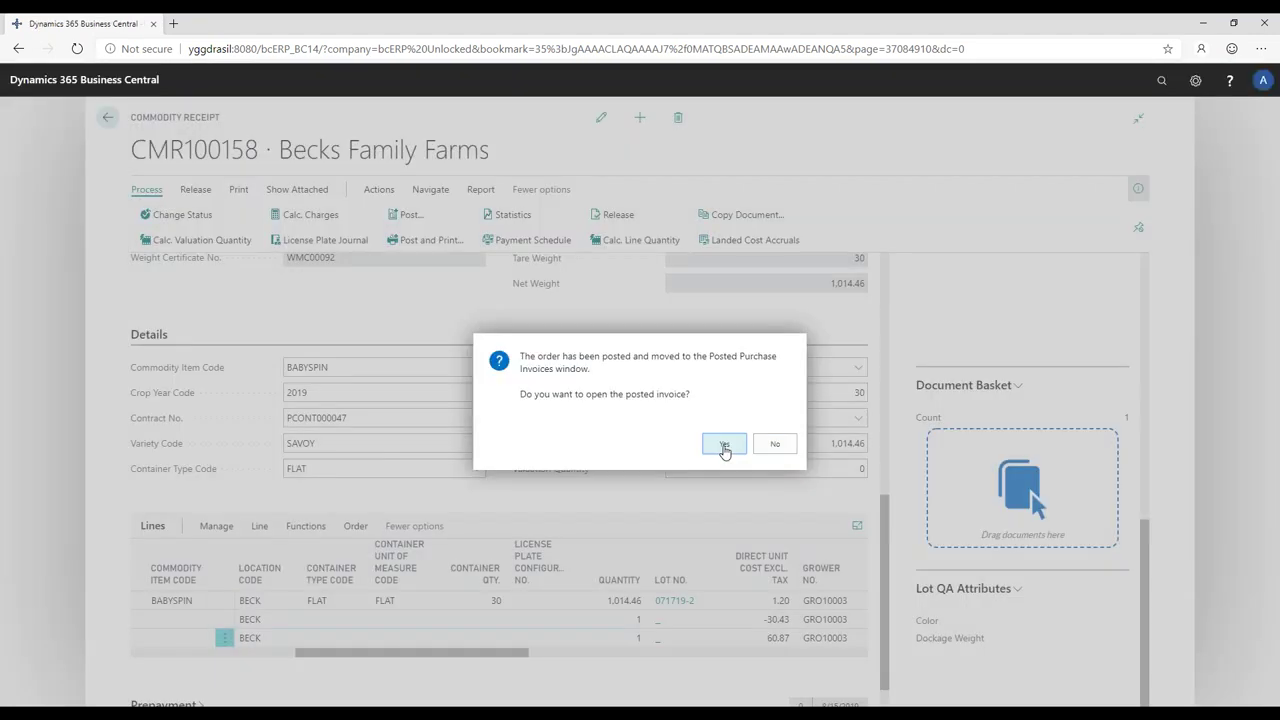
click(724, 450)
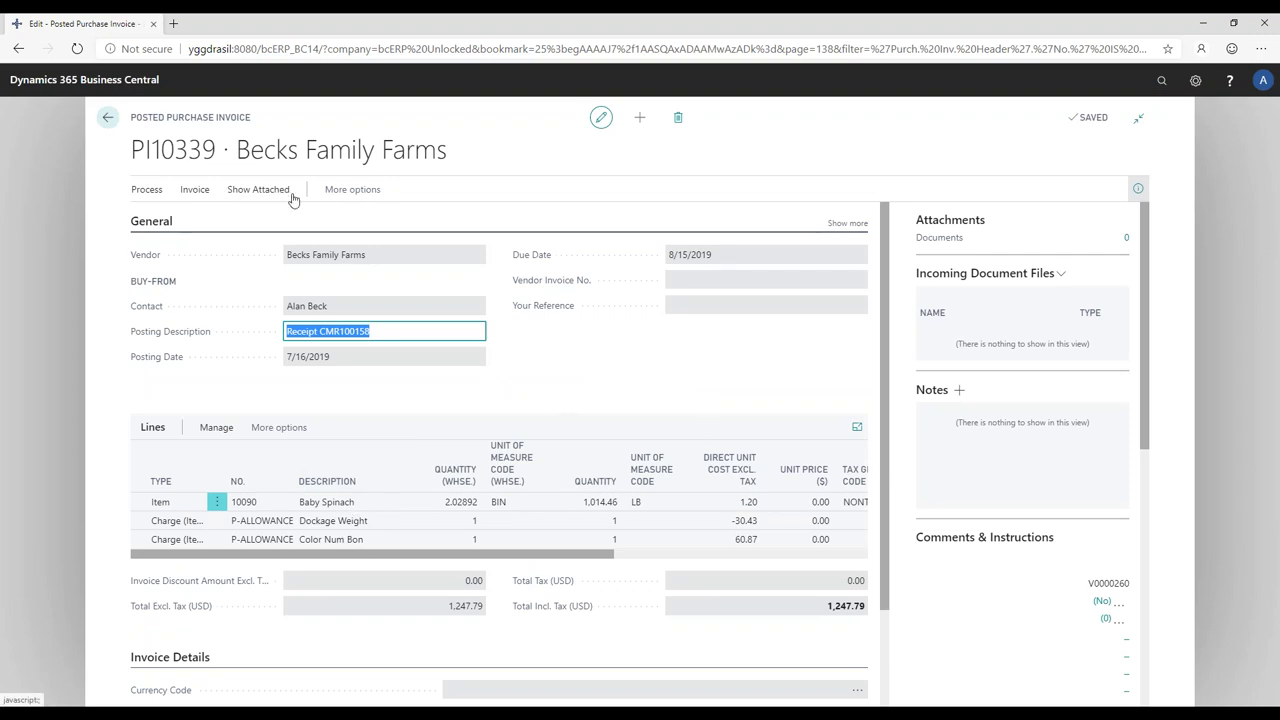
click(341, 194)
click(390, 199)
click(339, 190)
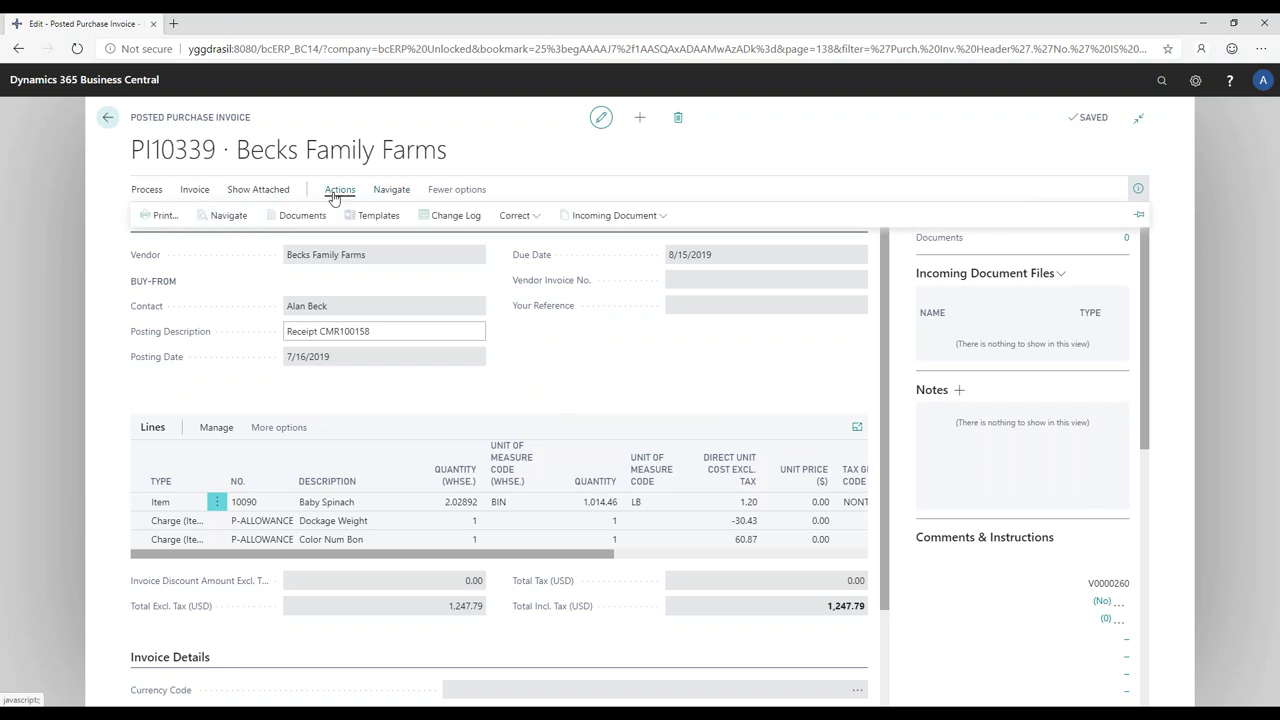
click(213, 218)
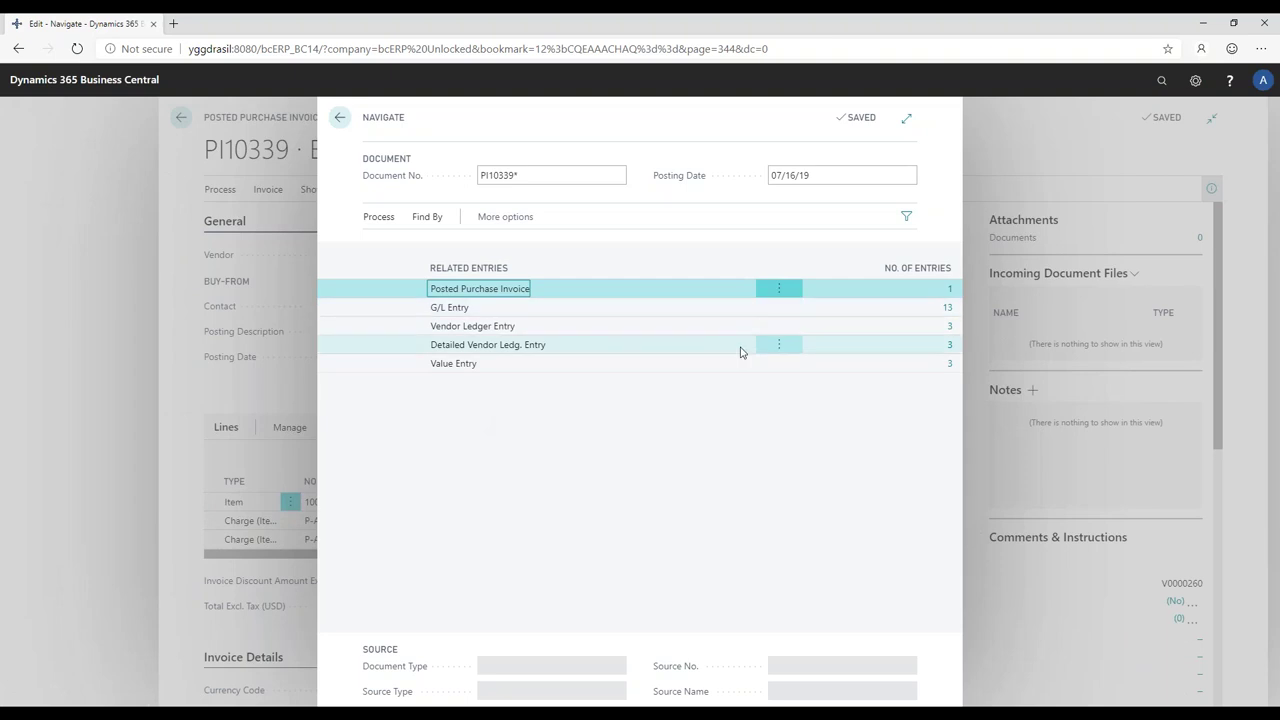
click(950, 330)
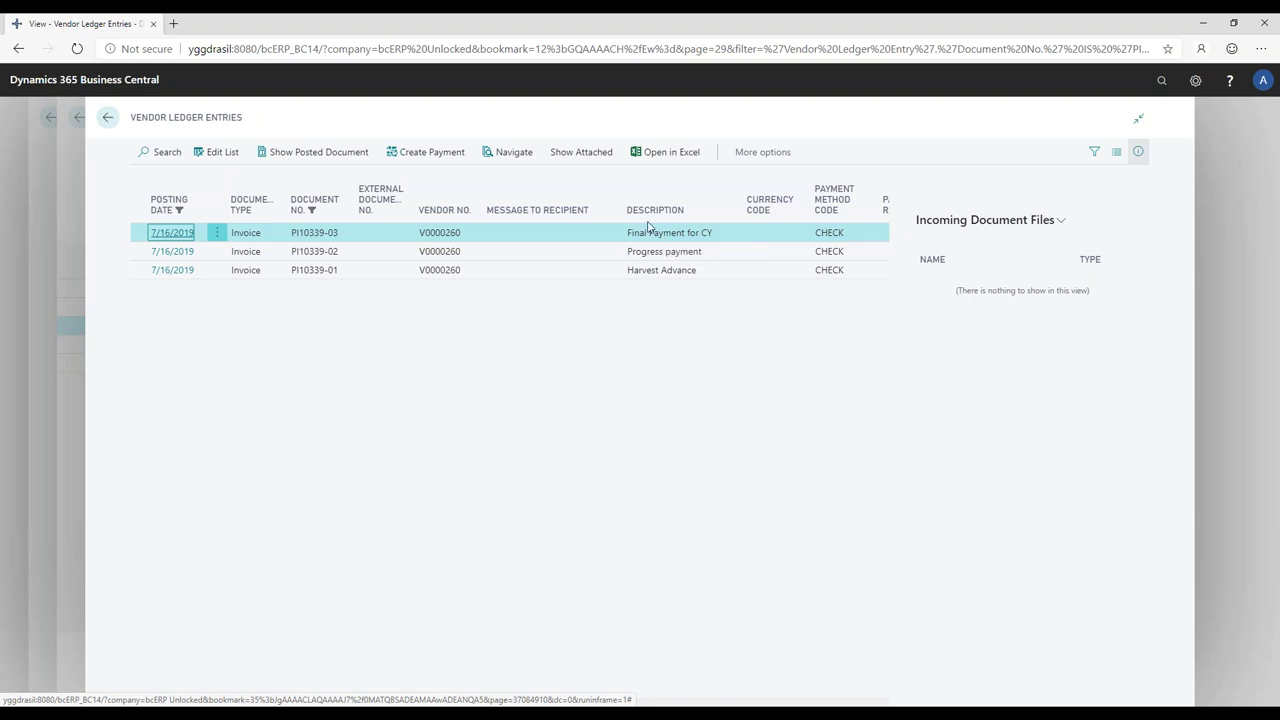
click(723, 211)
key(Escape)
click(720, 234)
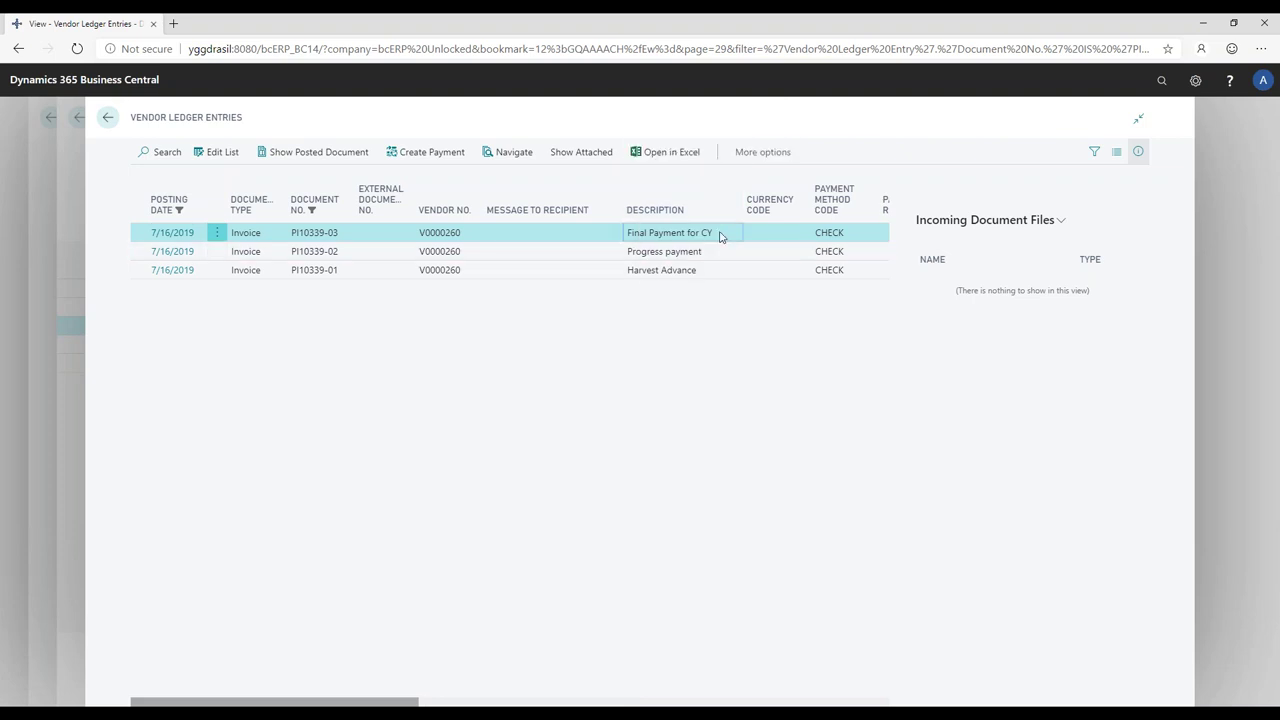
key(Tab)
key(Tab)
key(Tab)
key(Tab)
key(Tab)
key(Tab)
key(Tab)
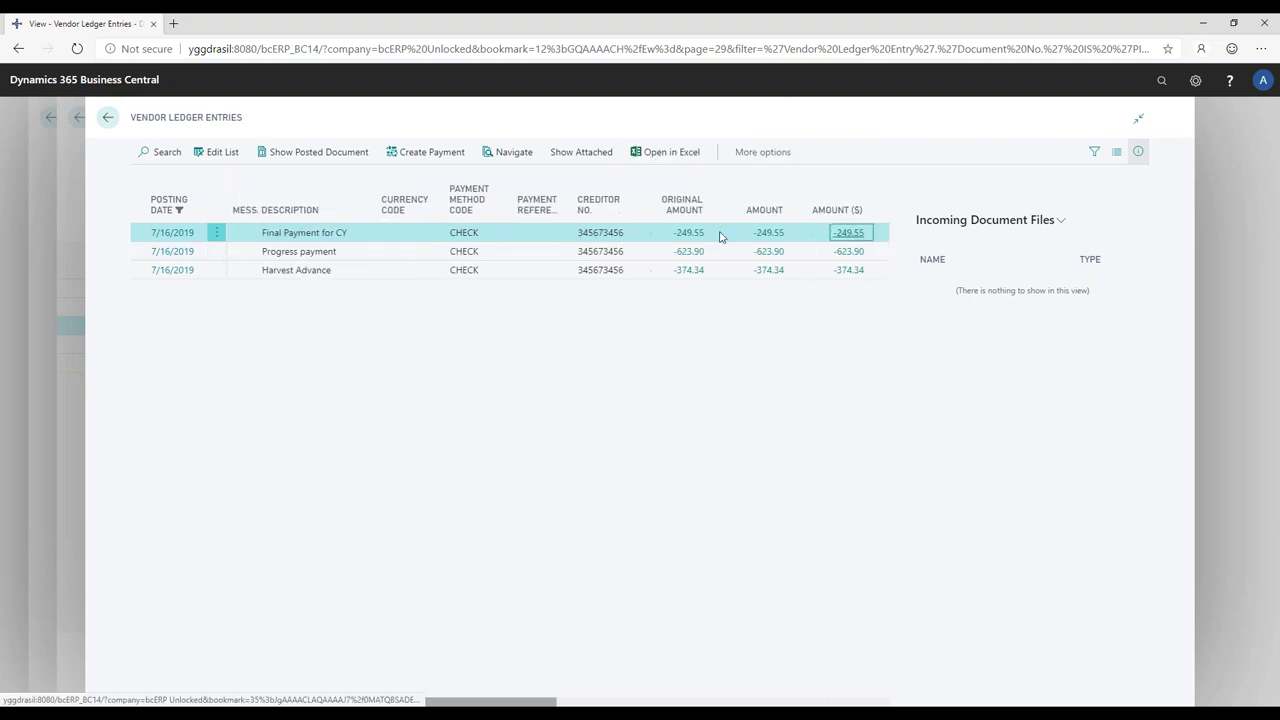
key(Tab)
key(Tab)
key(Tab)
key(Tab)
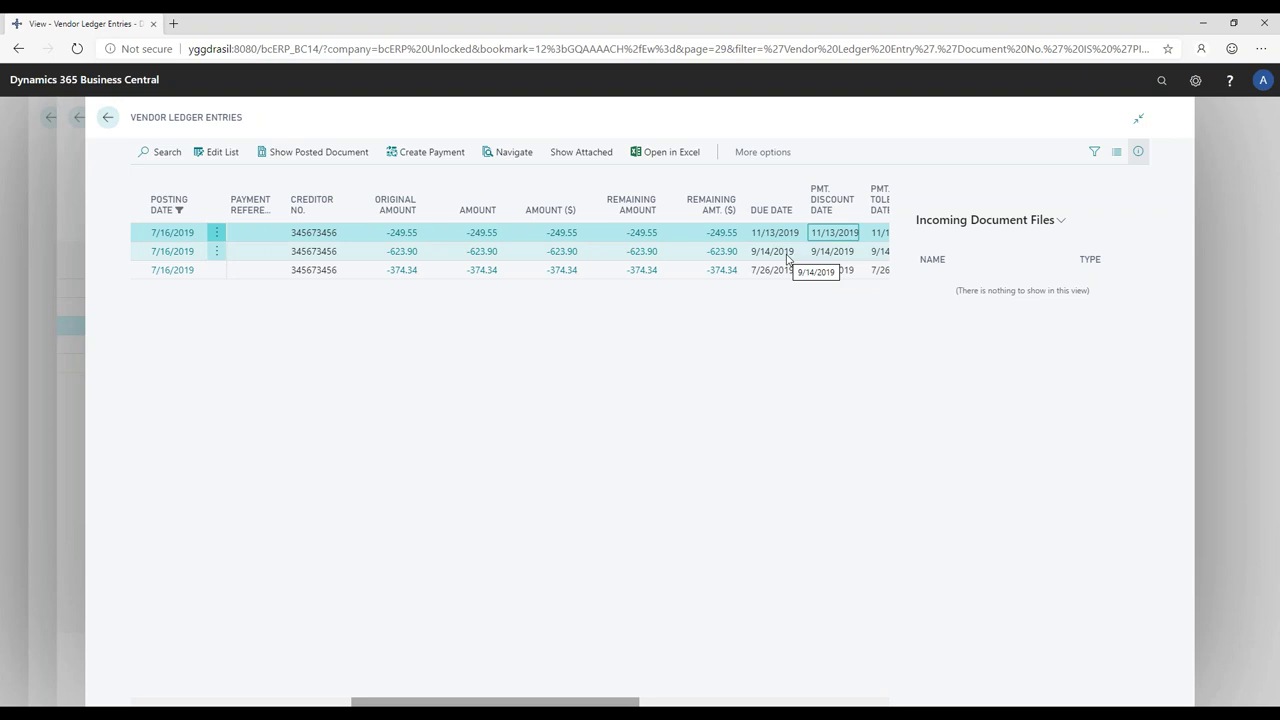
scroll(704, 235, right, 5)
key(Right)
key(Right)
key(Right)
key(Right)
key(Right)
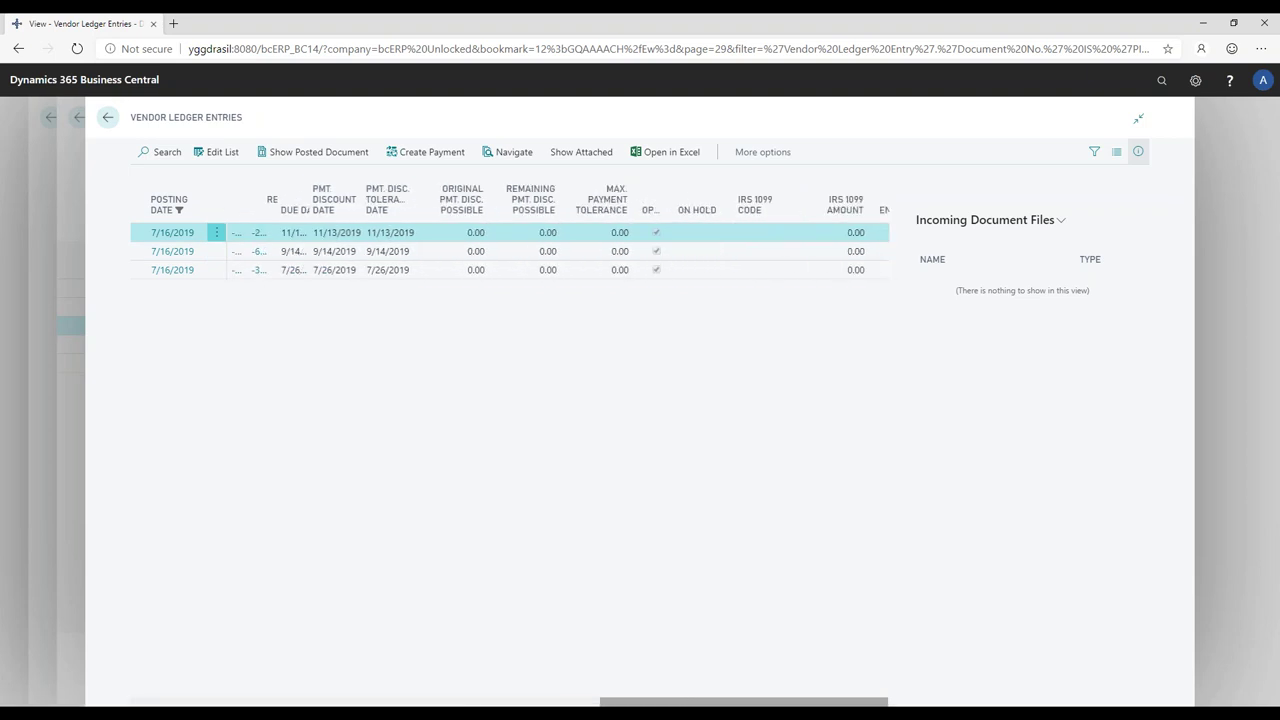
key(Down)
key(Home)
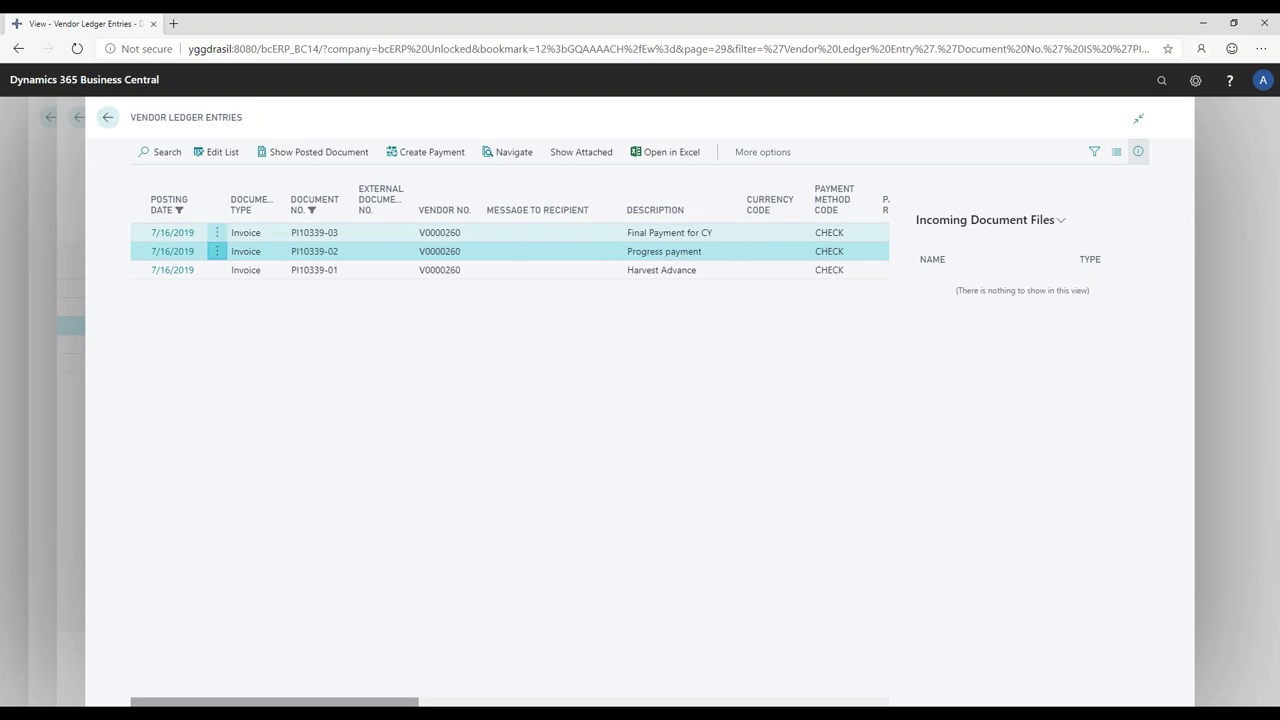
key(Escape)
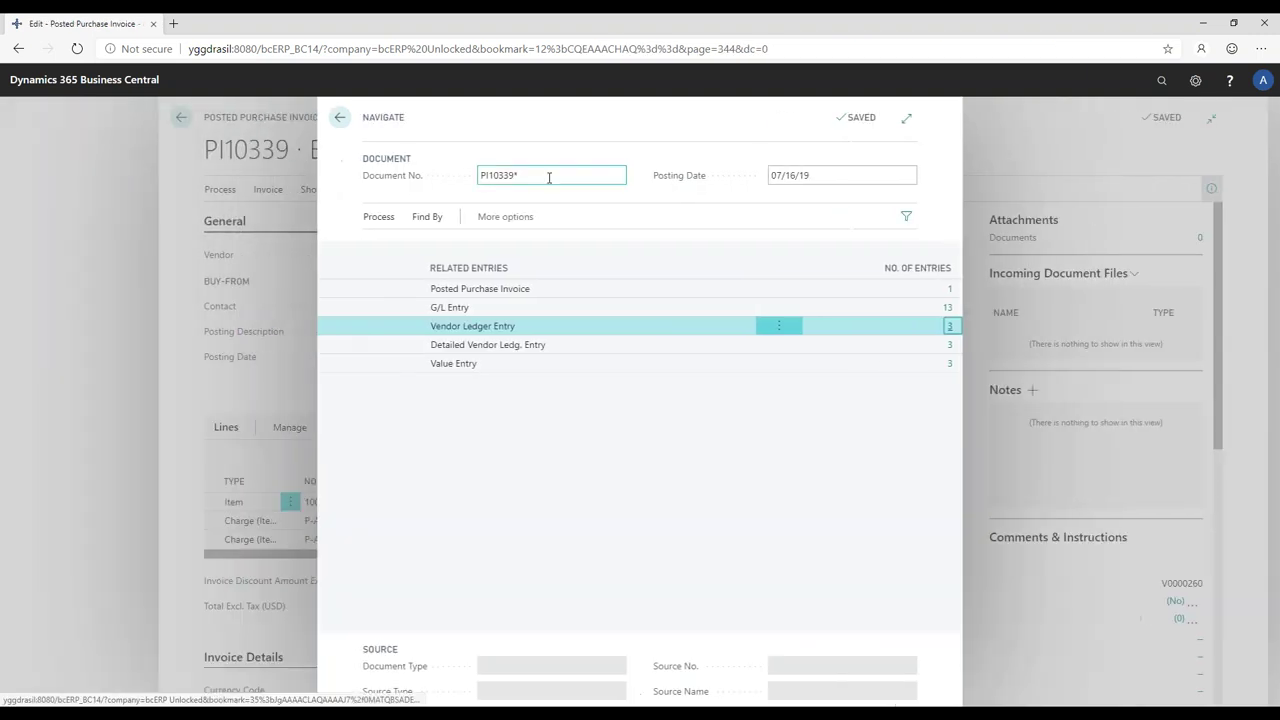
key(Escape)
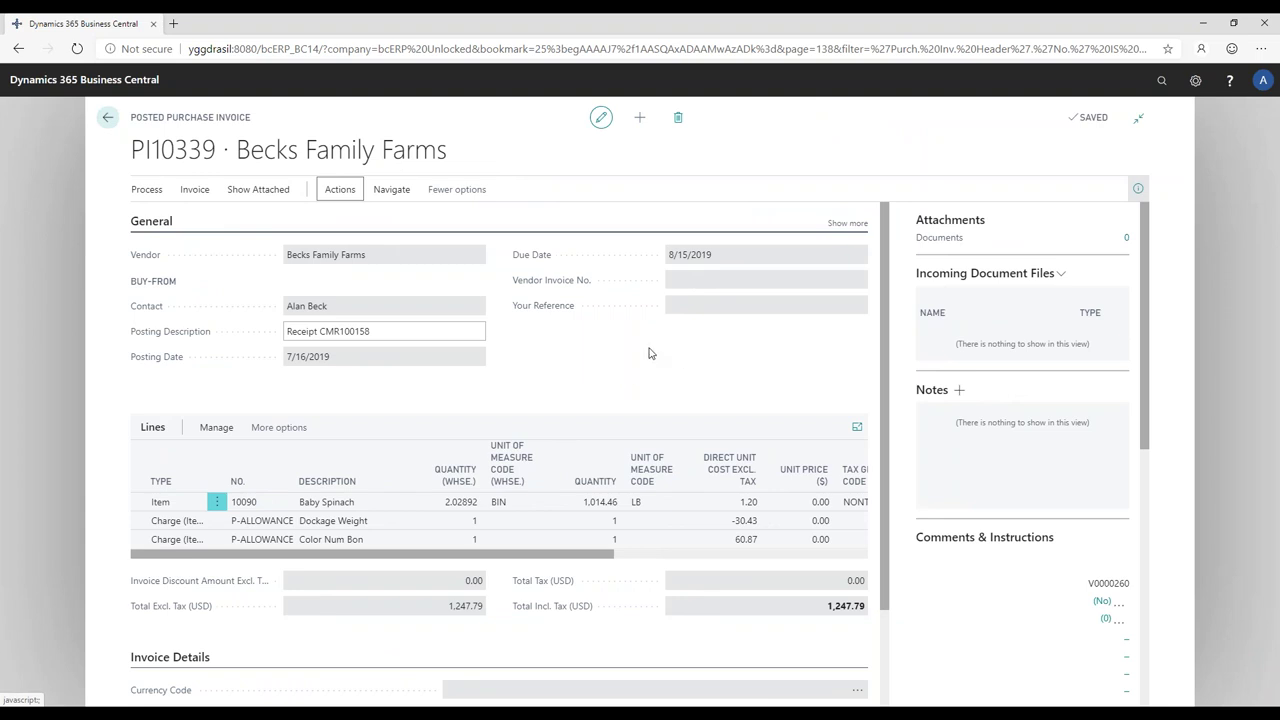
Close the invoice and open statement PI10337 from the Commodity Statement List
key(Escape)
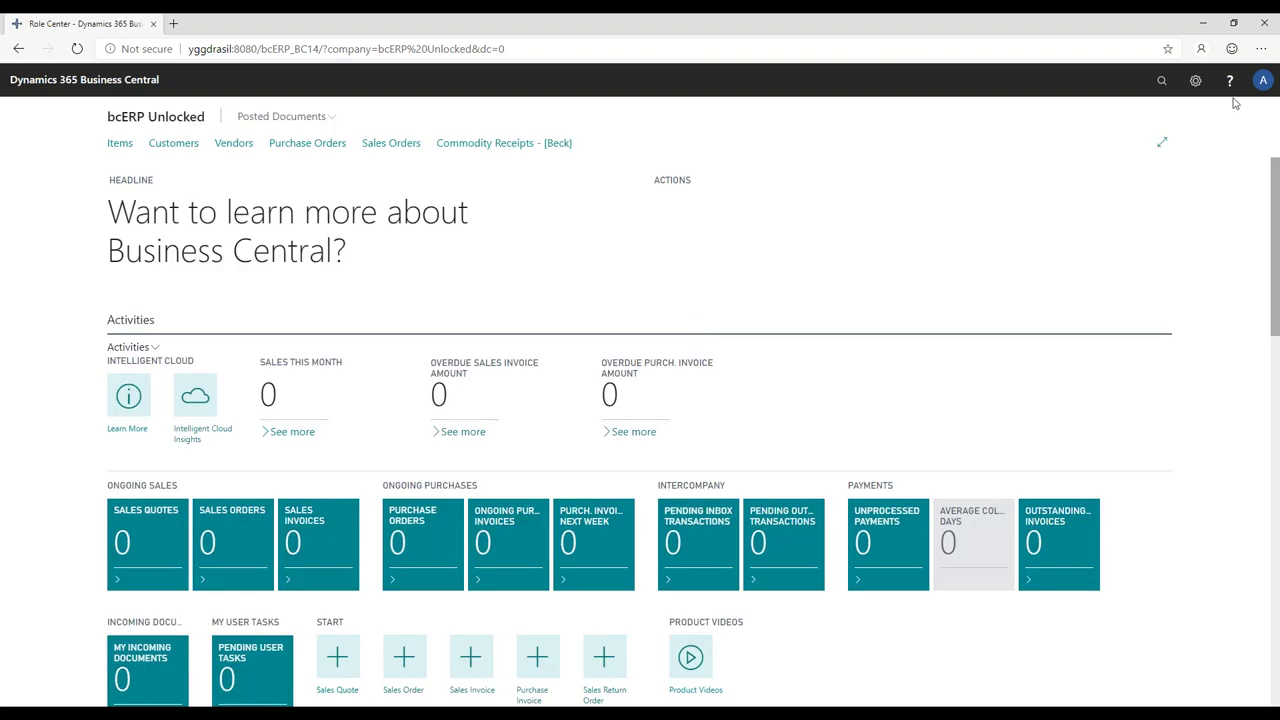
click(1159, 82)
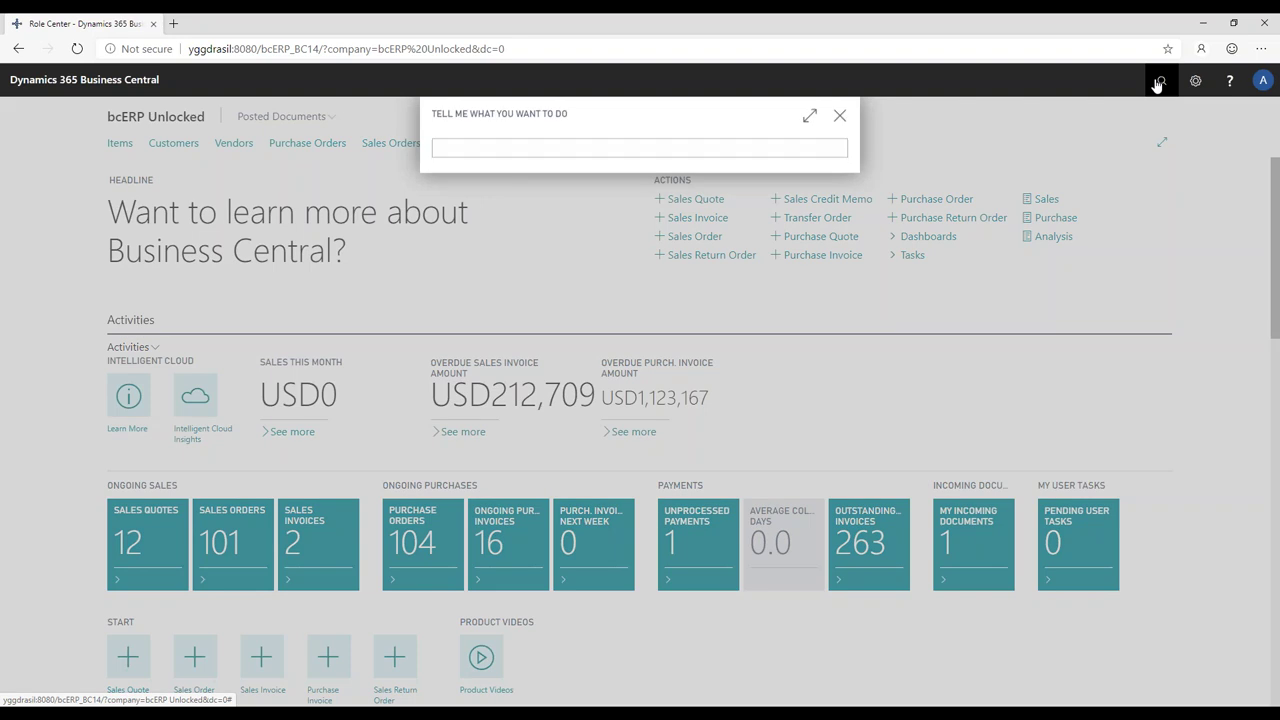
text(commo st)
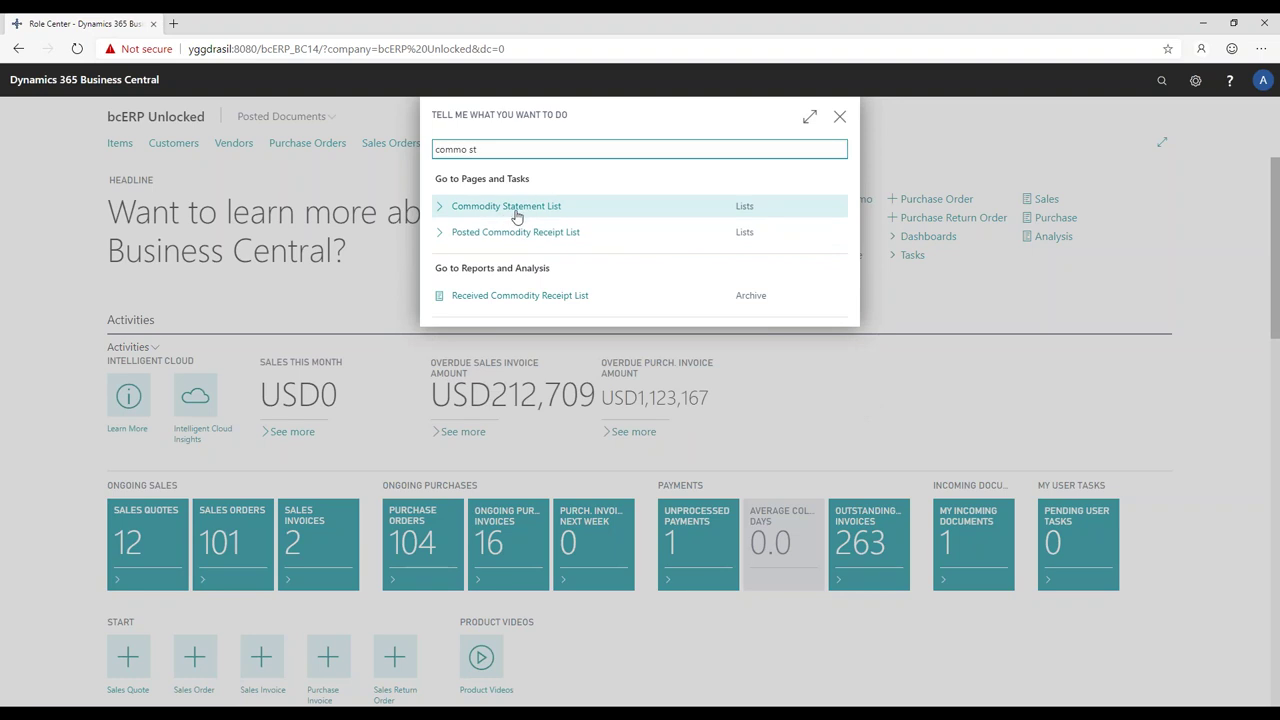
click(514, 207)
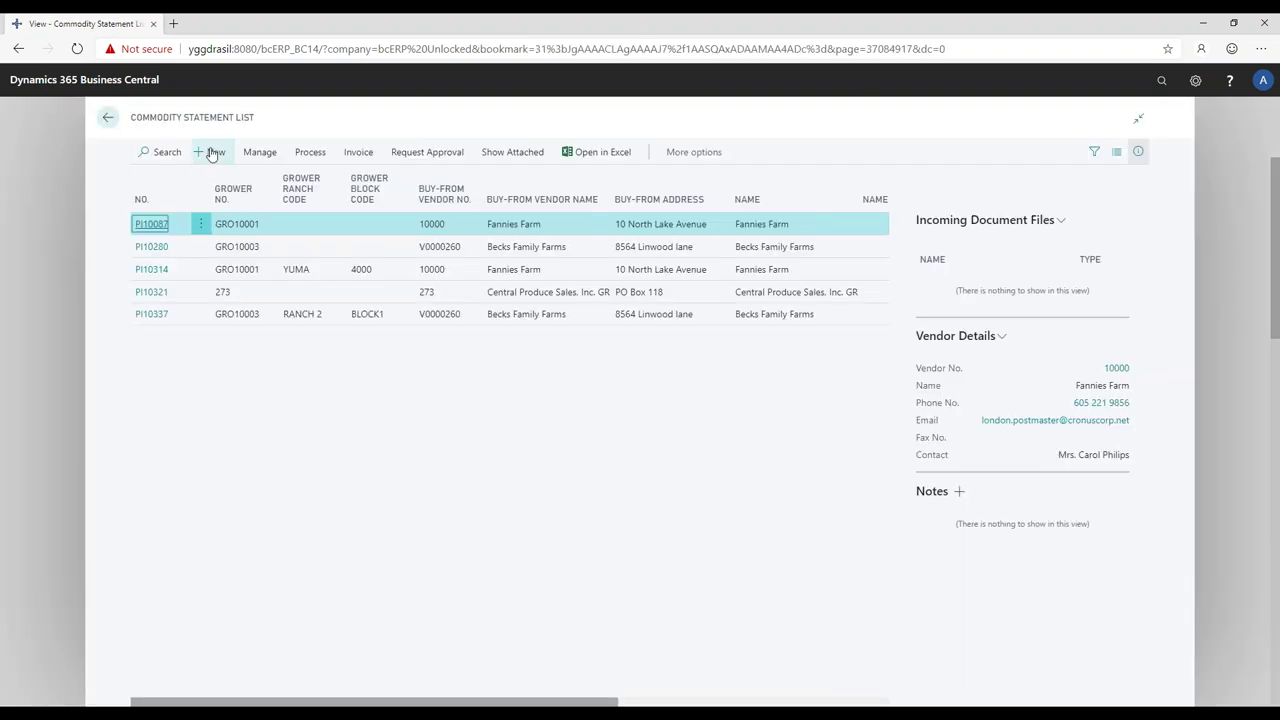
click(153, 319)
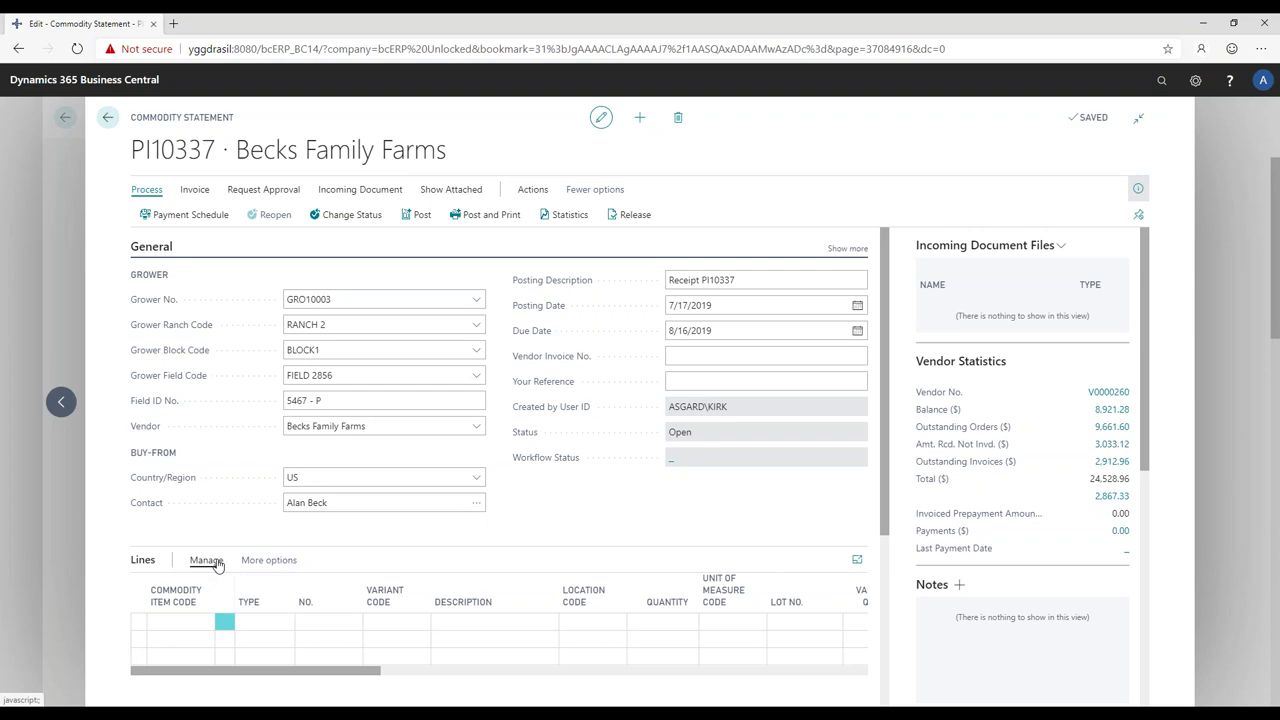
Add receipt PR10266's Bulk Barley line (1,018.02 LB) to PI10337, leaving it unposted
click(212, 563)
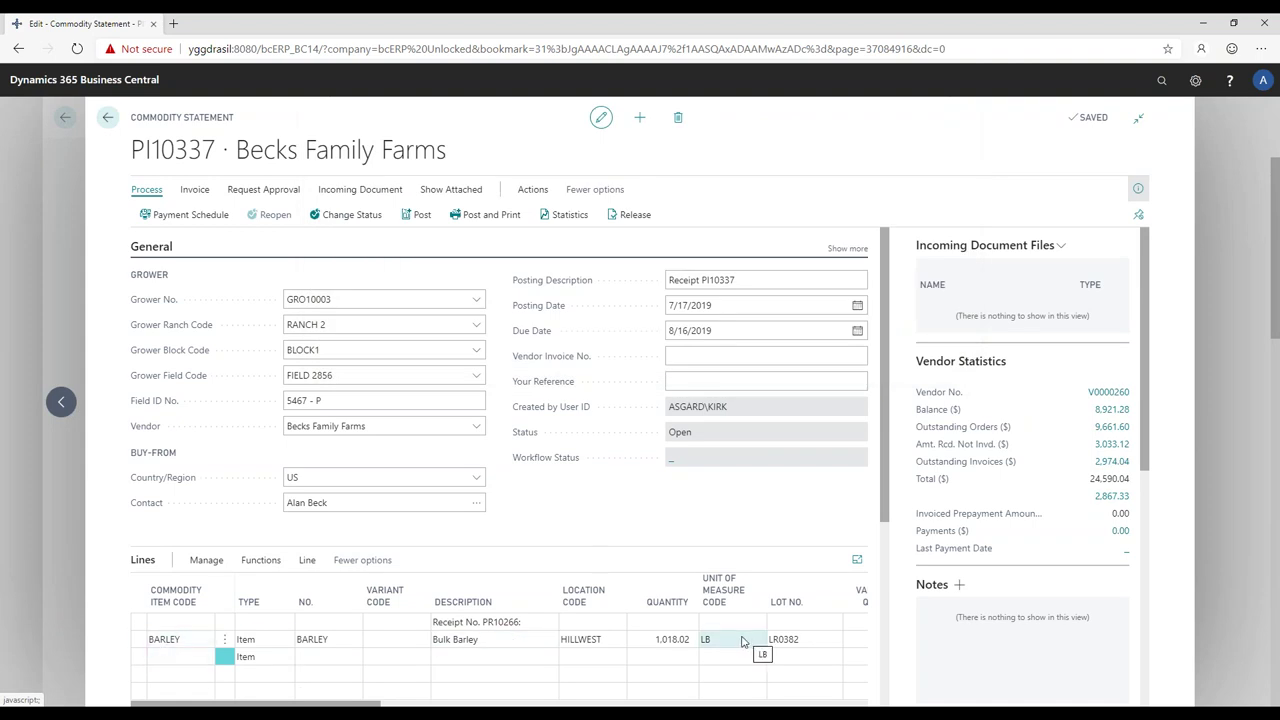
click(414, 218)
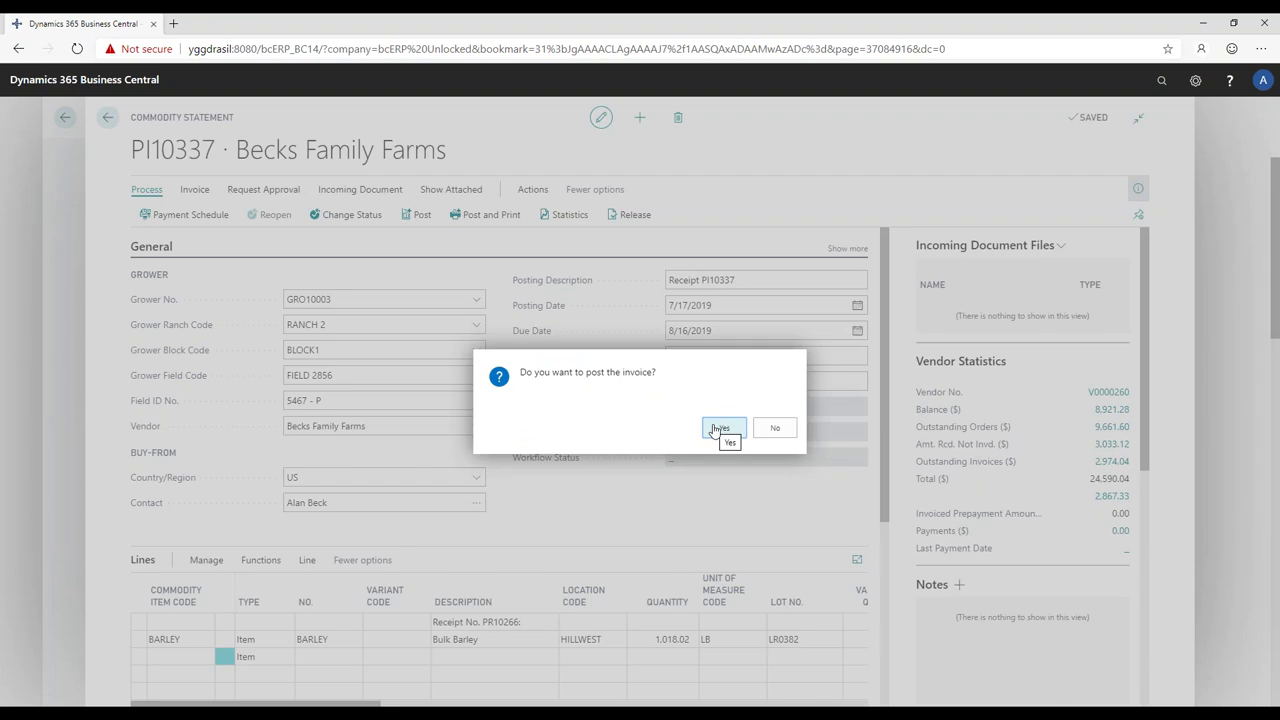
click(770, 430)
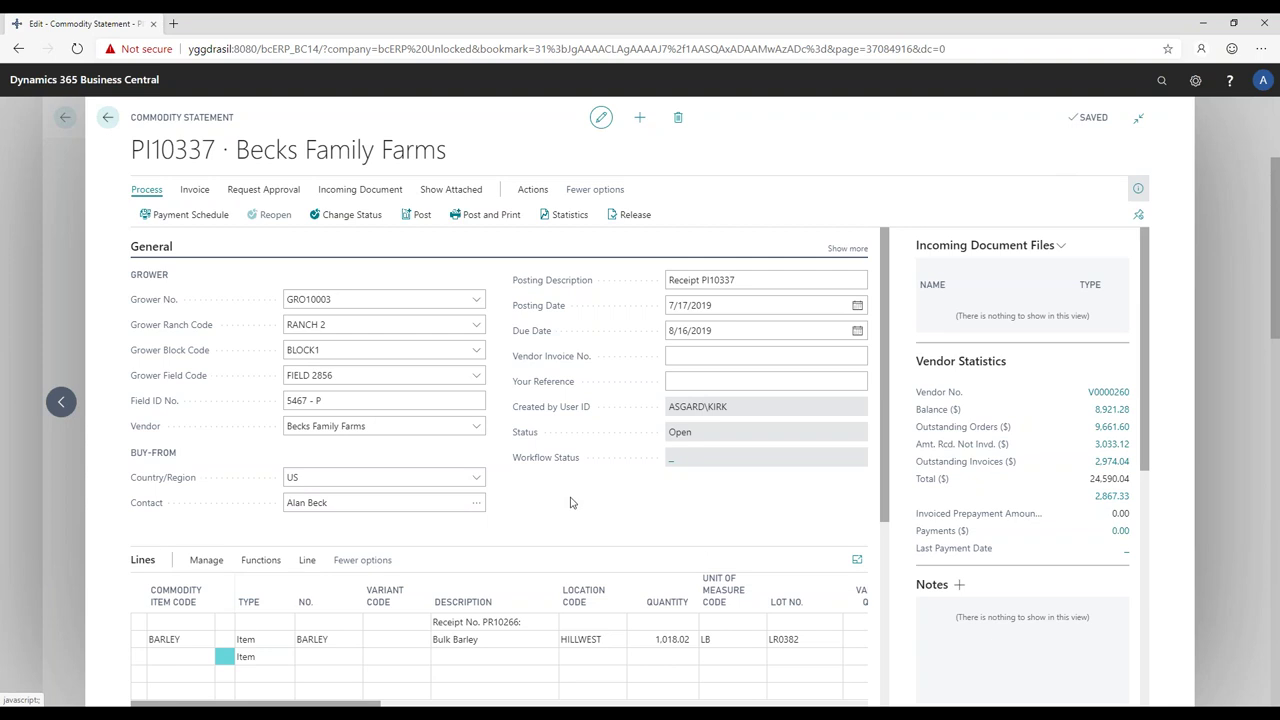
click(108, 119)
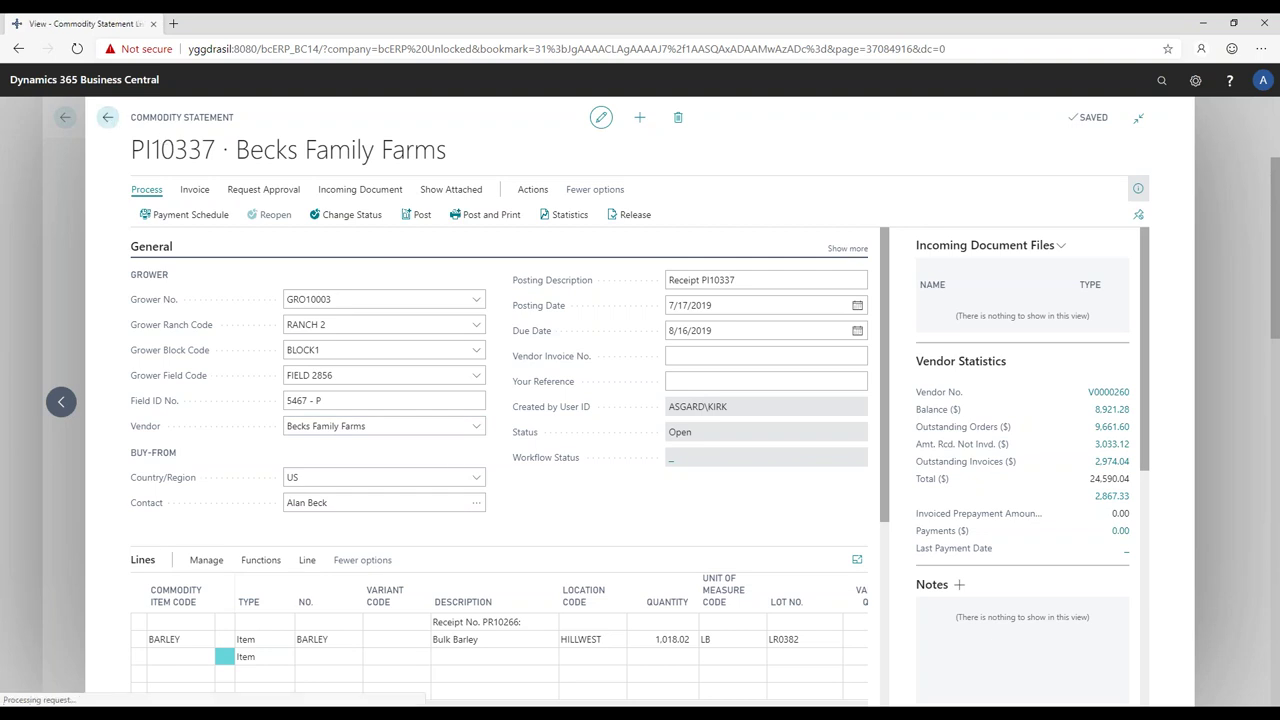
click(1161, 83)
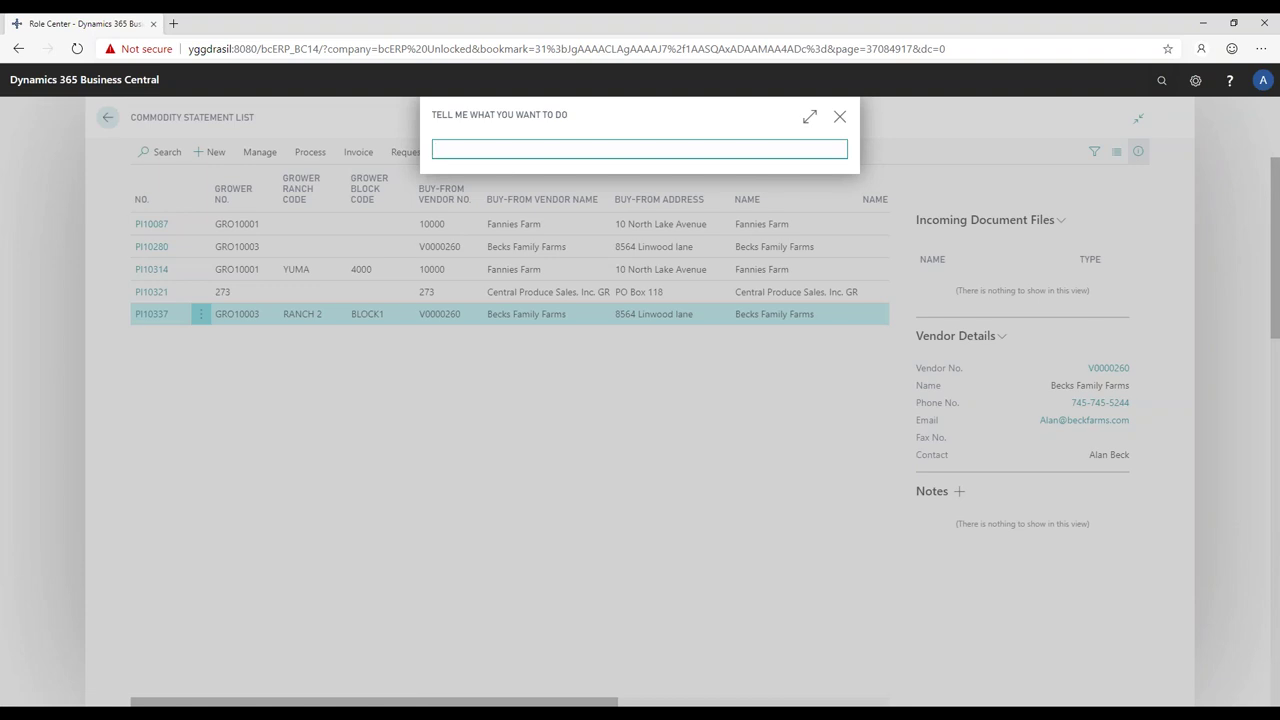
text(paymen)
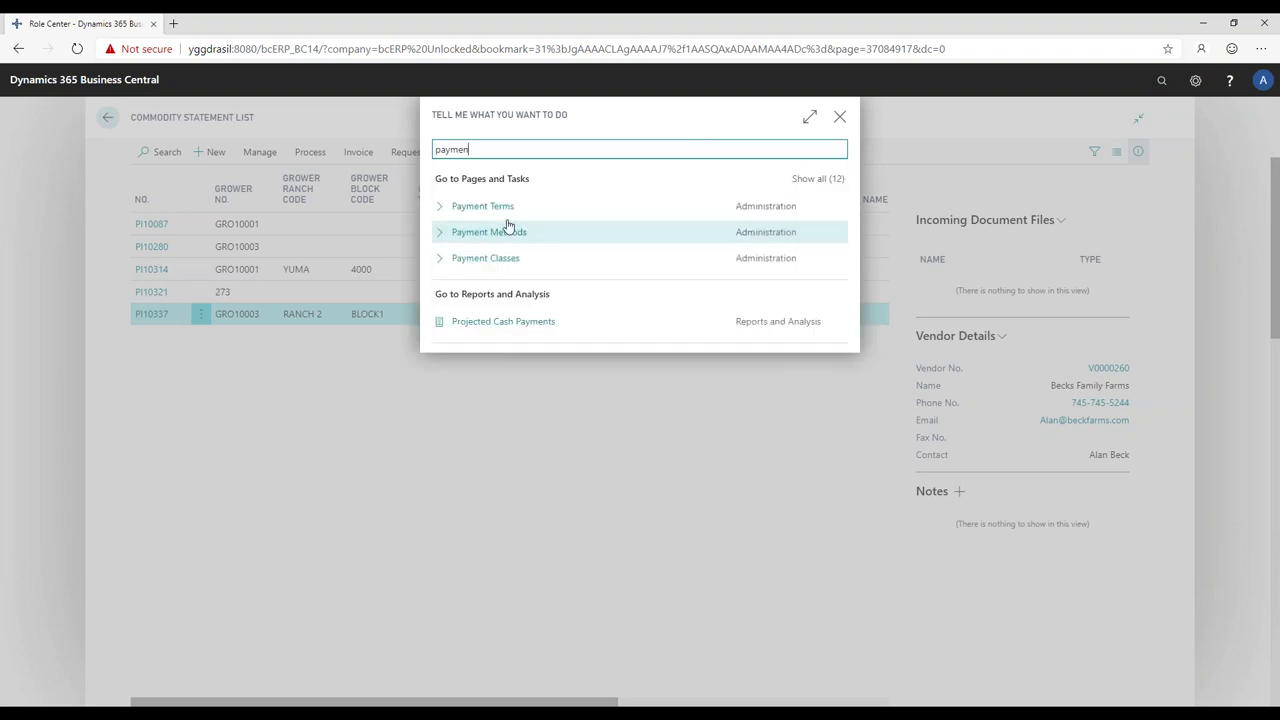
text( jou)
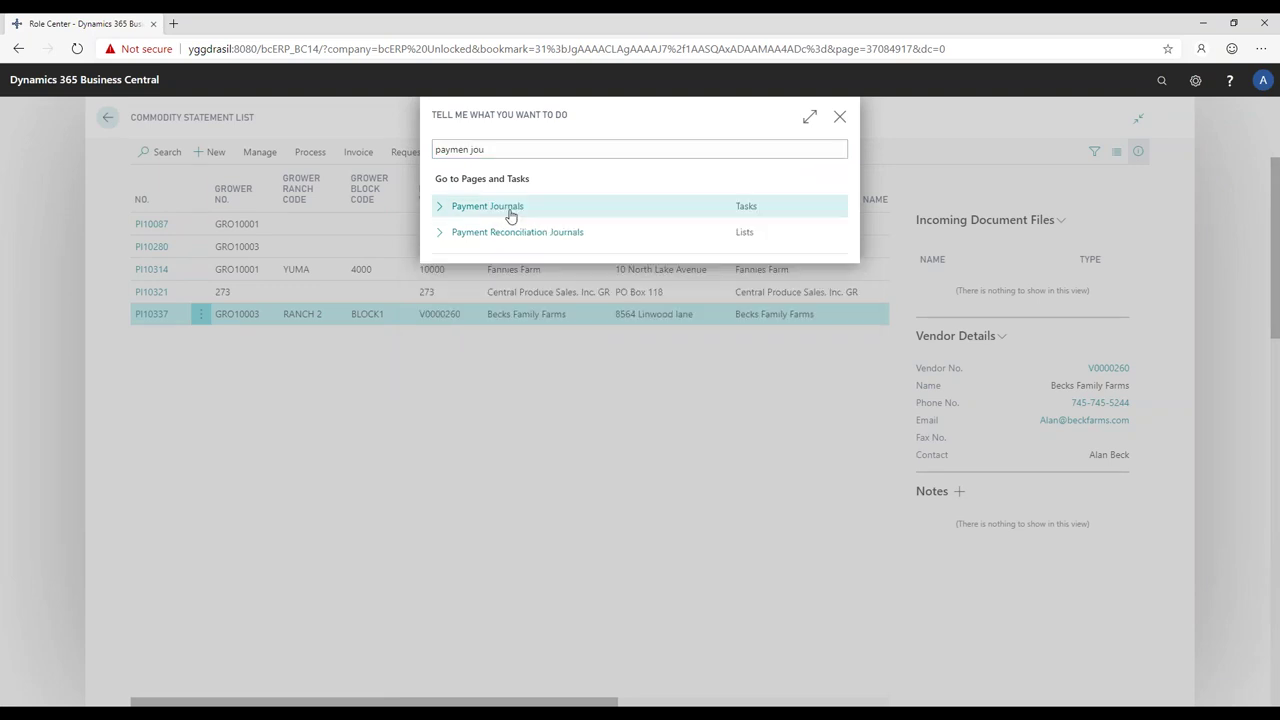
click(510, 216)
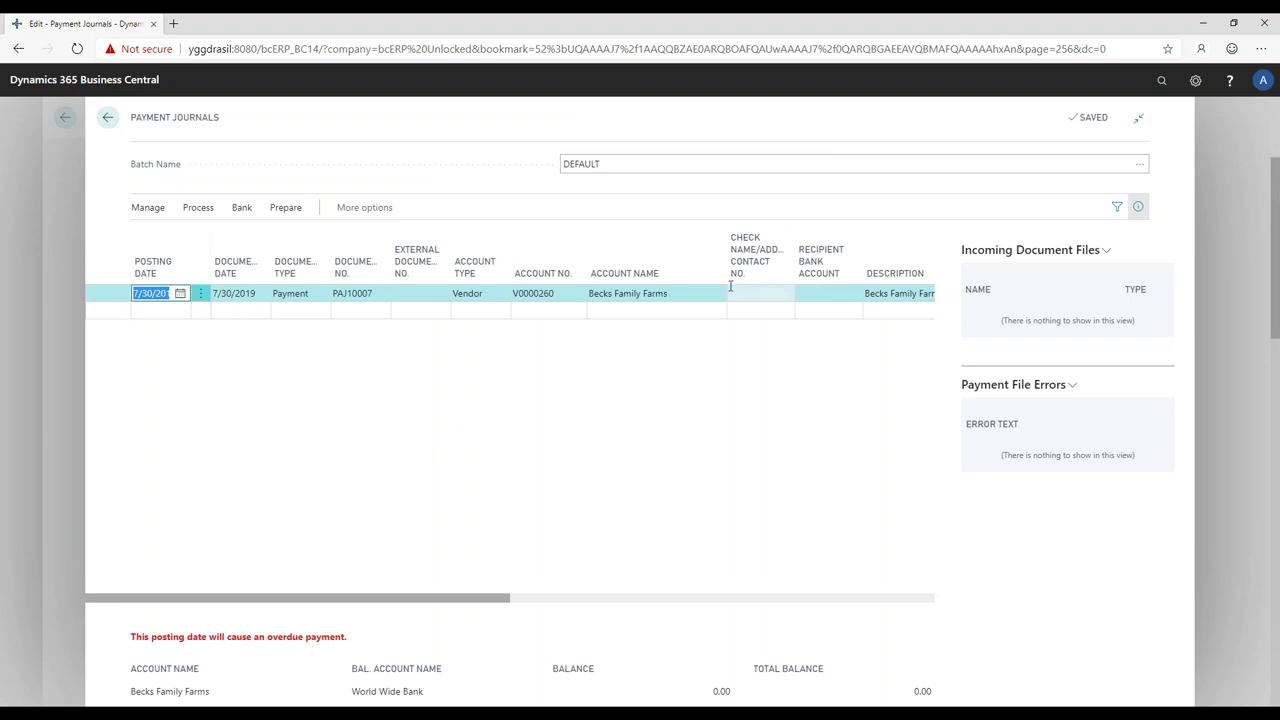
click(103, 293)
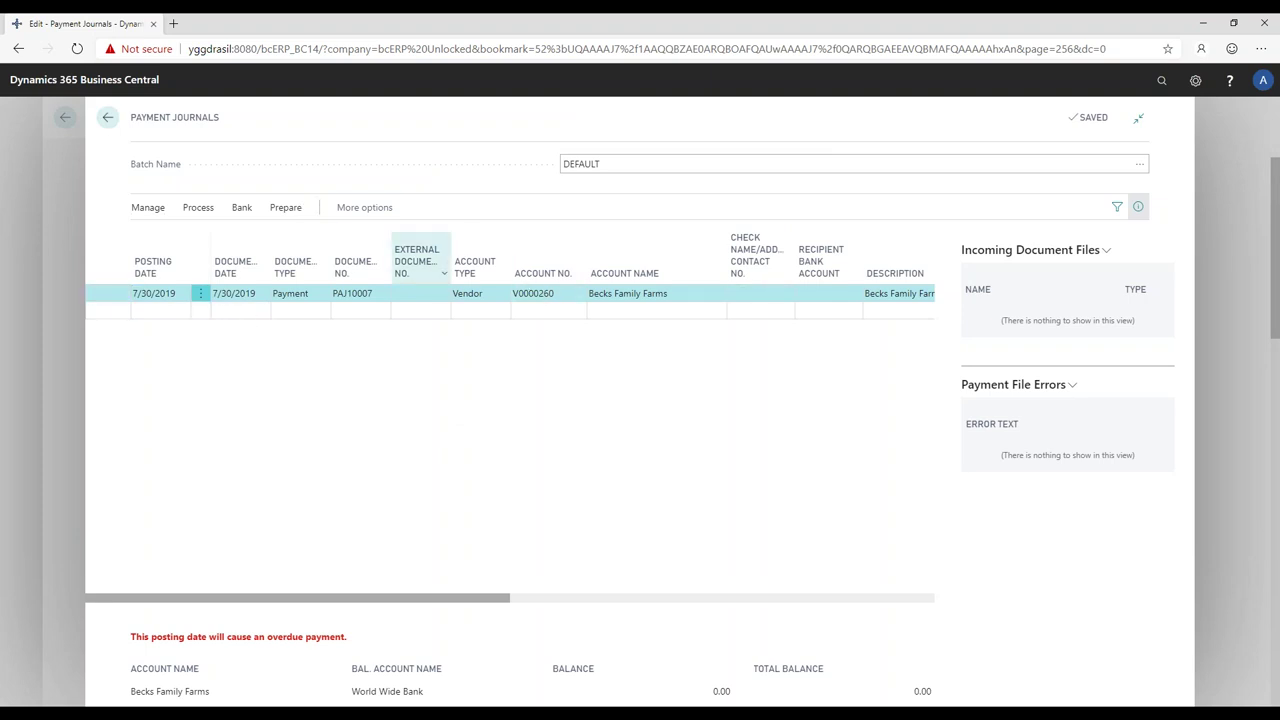
right_click(104, 305)
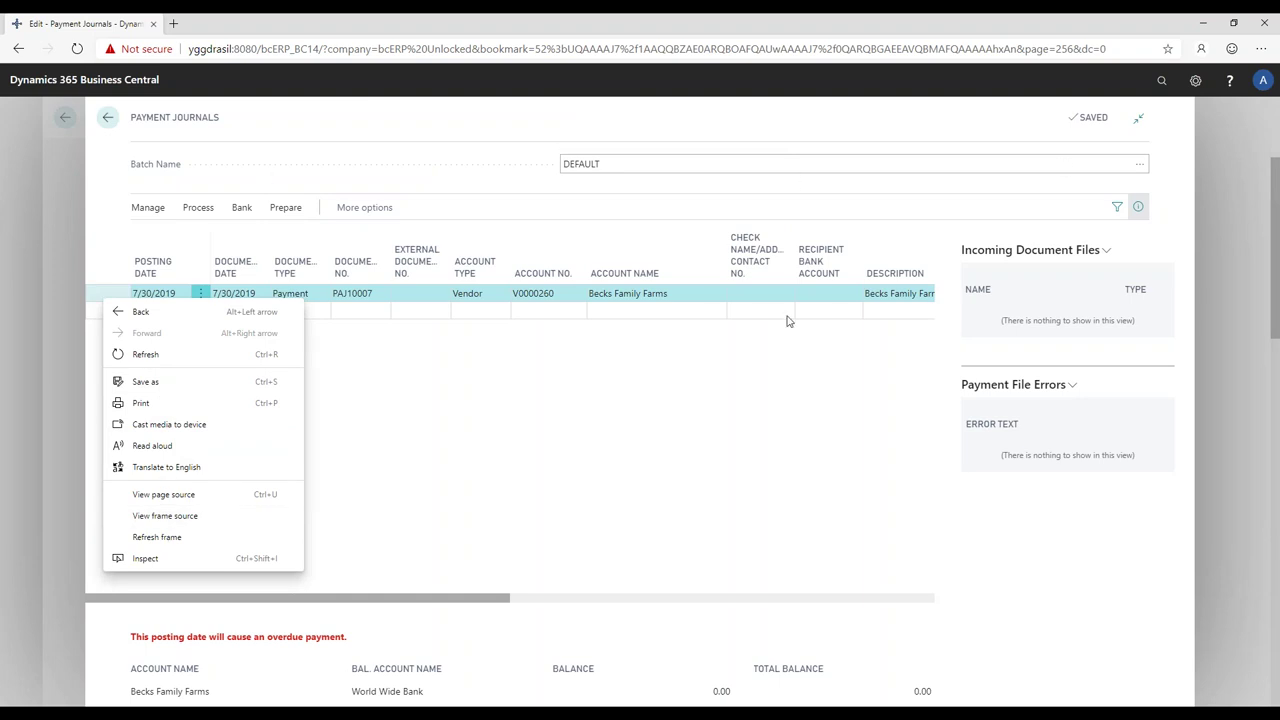
click(178, 316)
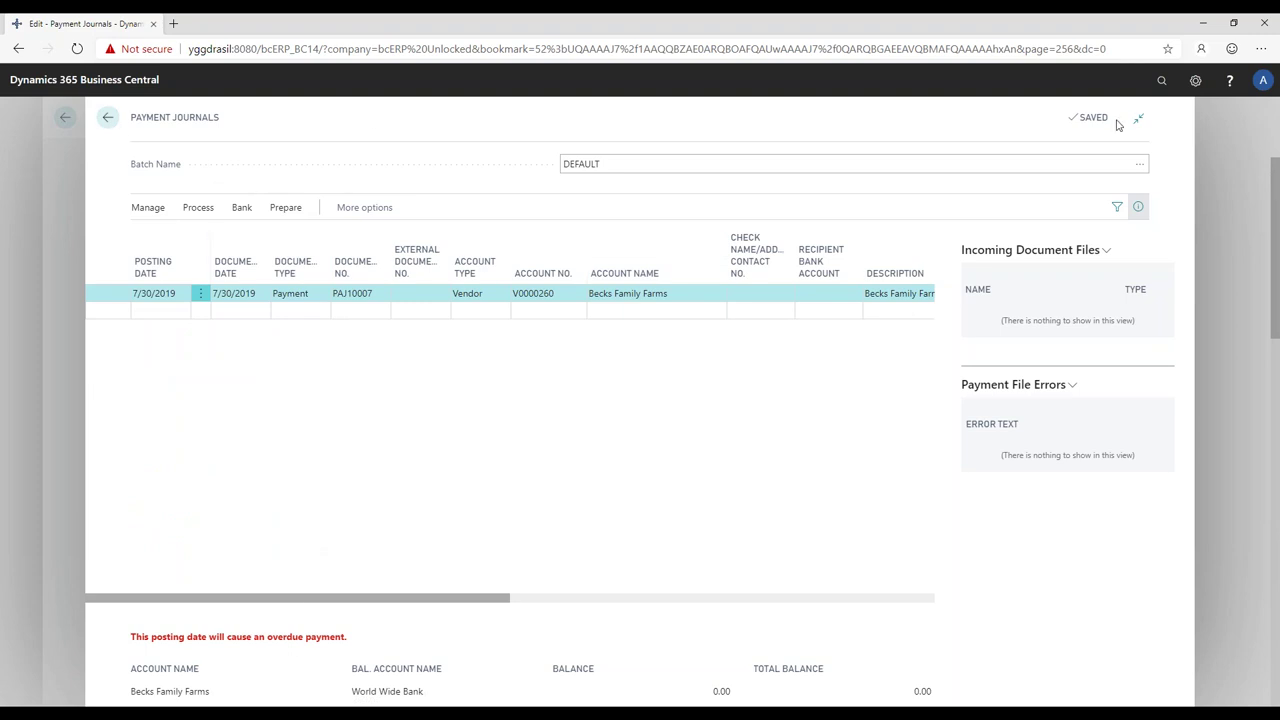
click(107, 117)
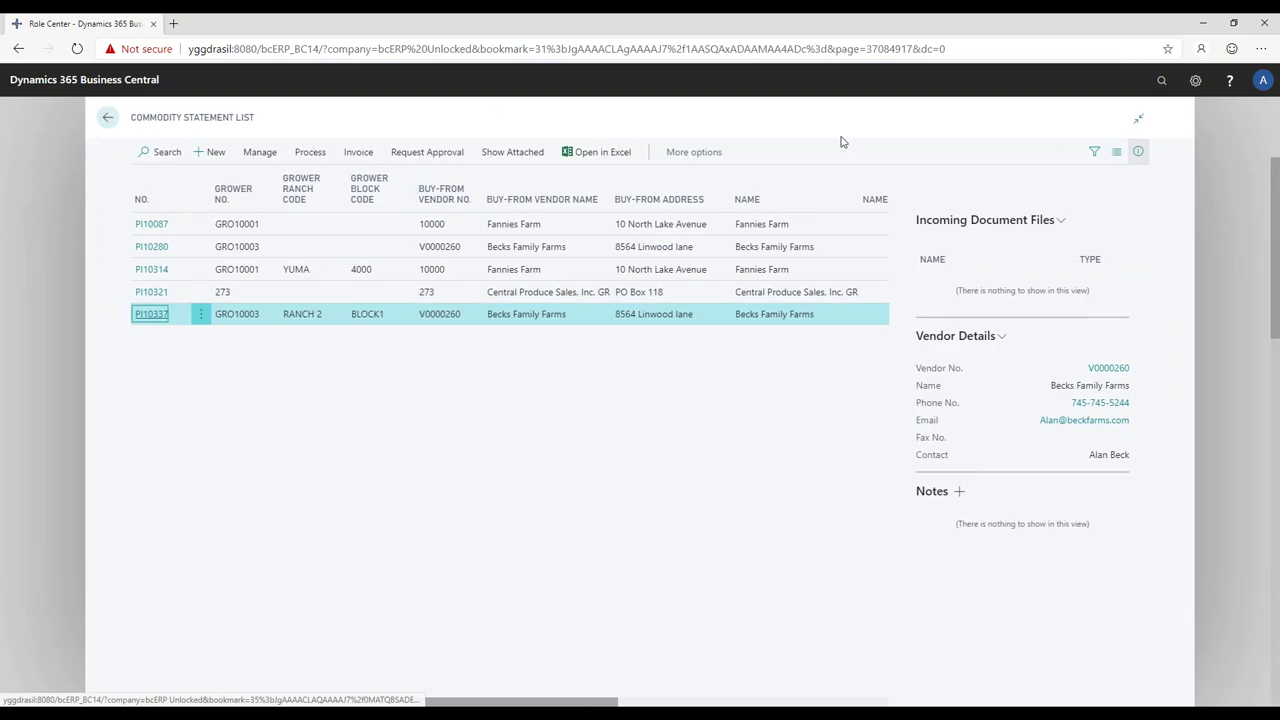
click(107, 117)
click(1162, 84)
text(ayment jou)
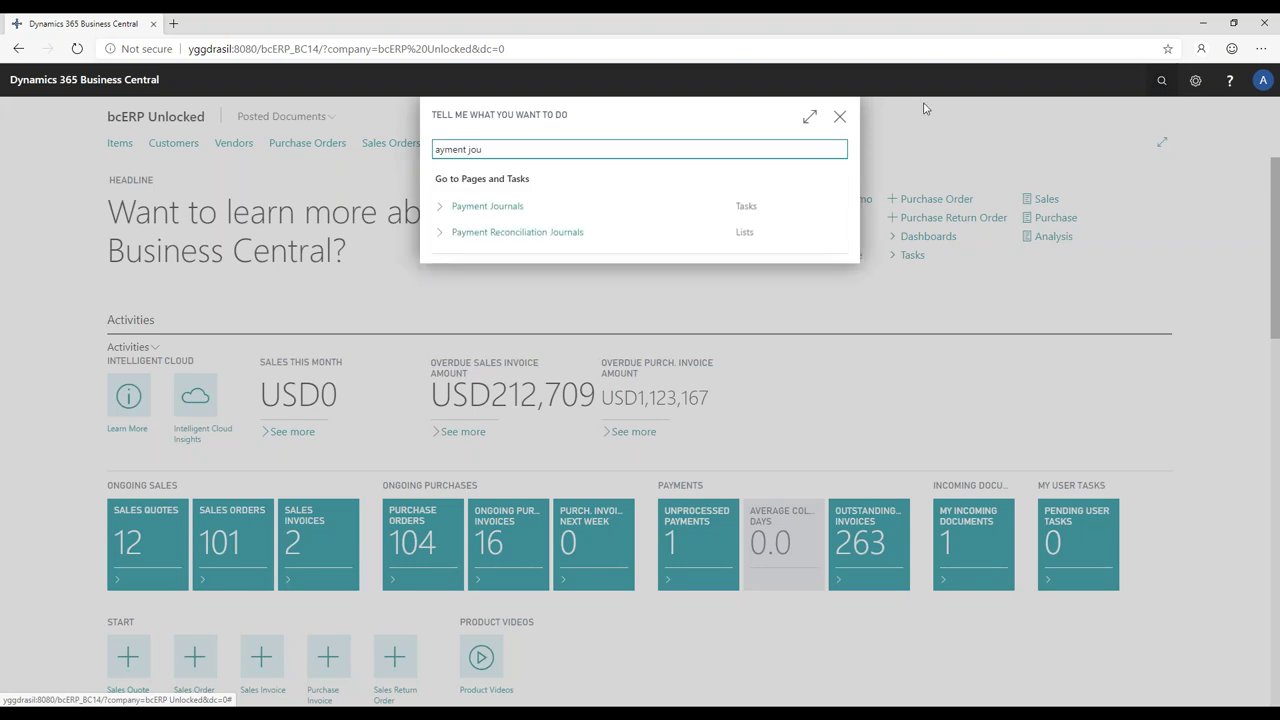
click(512, 212)
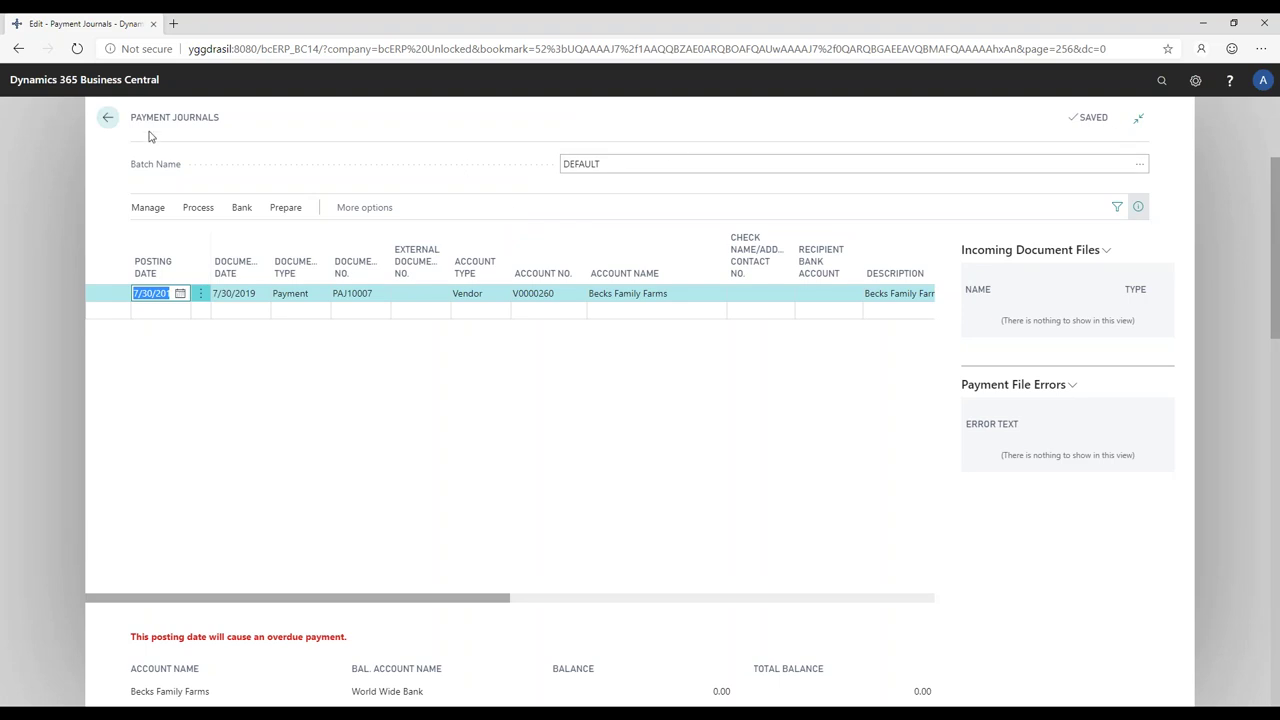
click(205, 210)
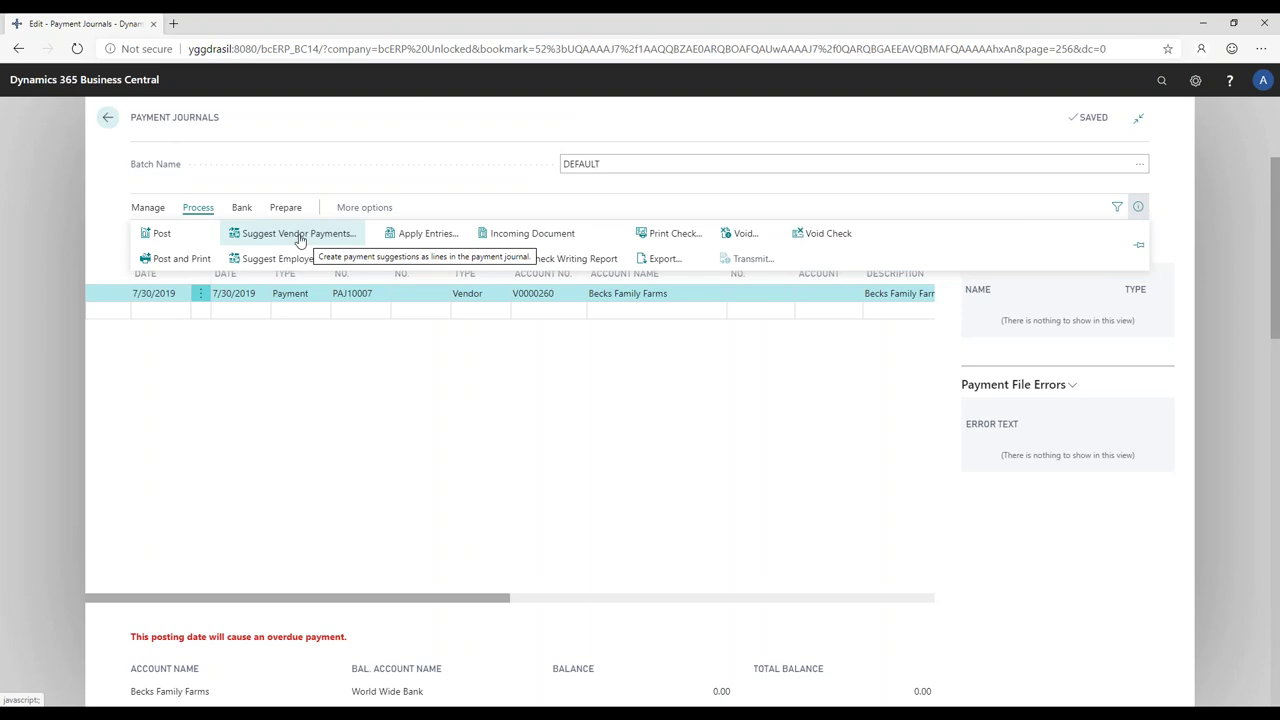
Suggest vendor payments for vendor V0000260 with payment class HARVADV, adding a 7/30/2019 line
click(299, 234)
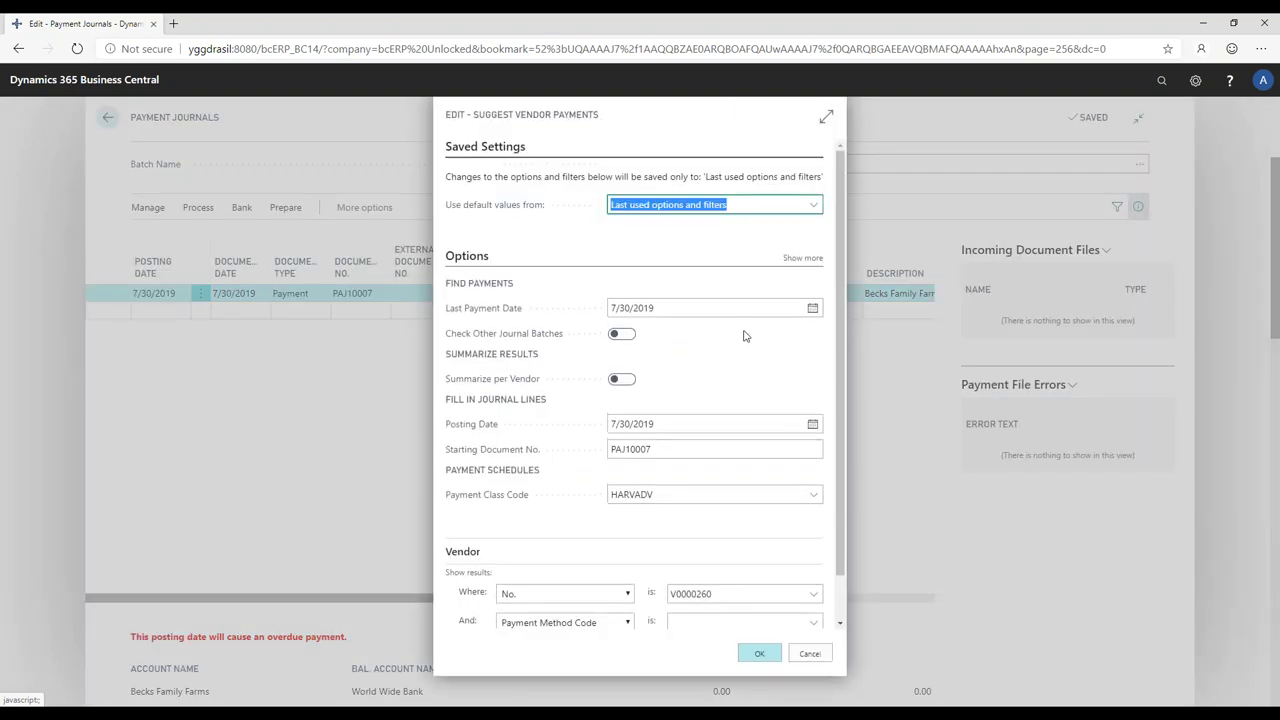
click(559, 495)
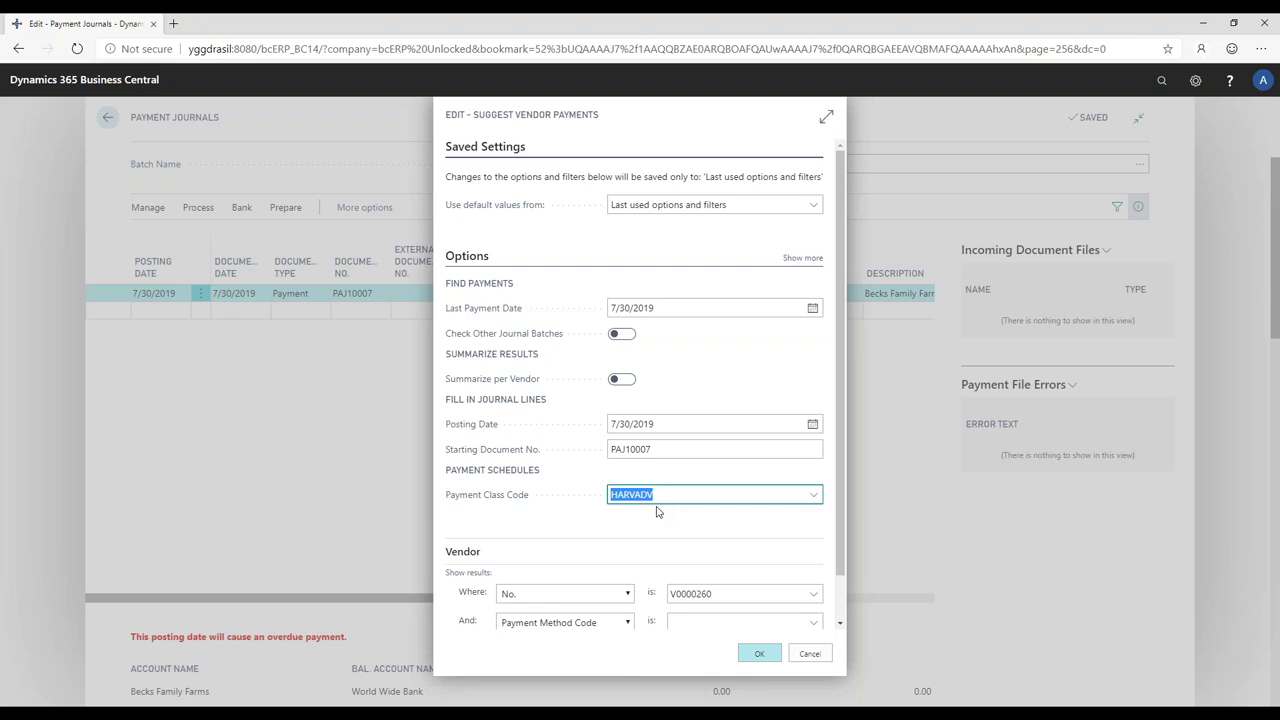
click(674, 308)
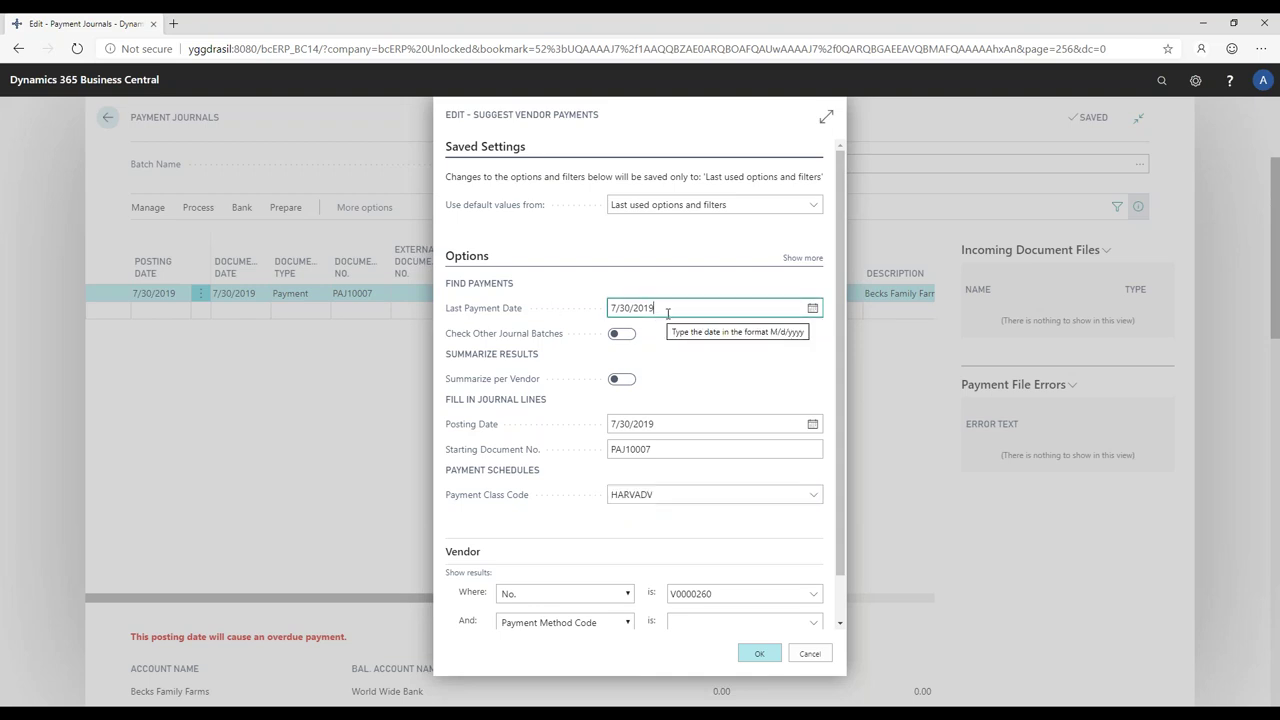
scroll(668, 438, down, 1)
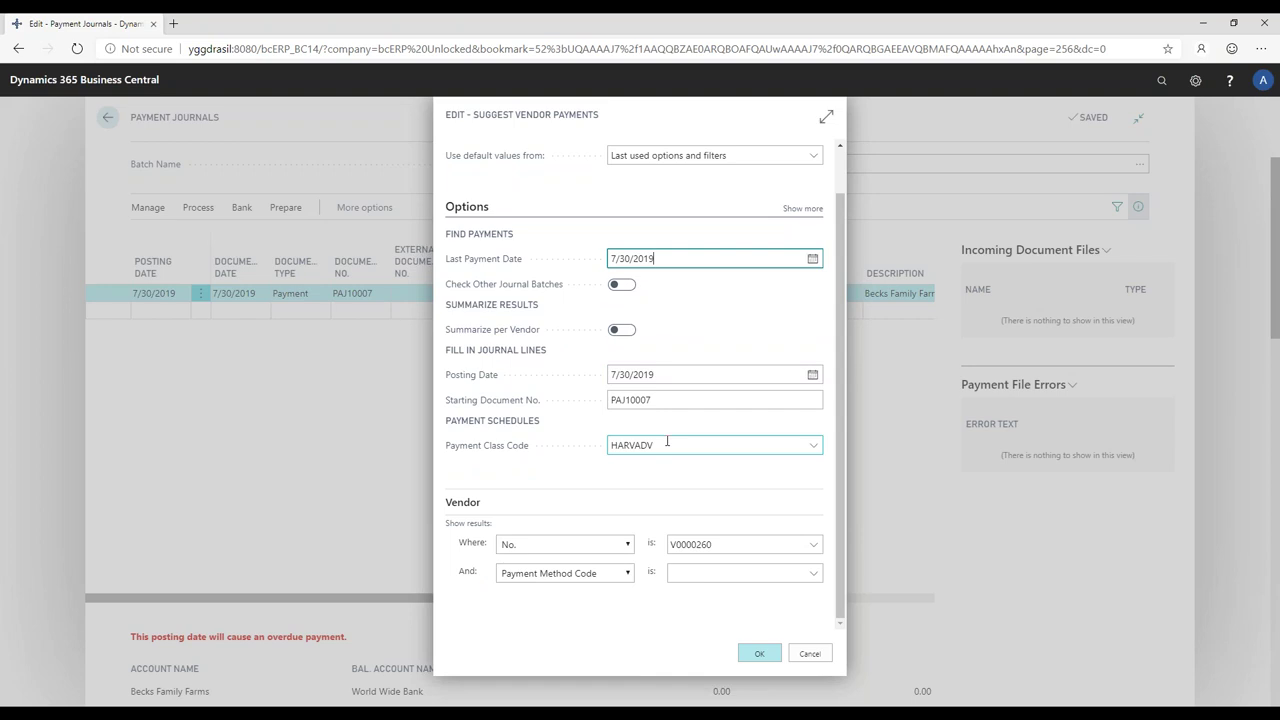
click(742, 551)
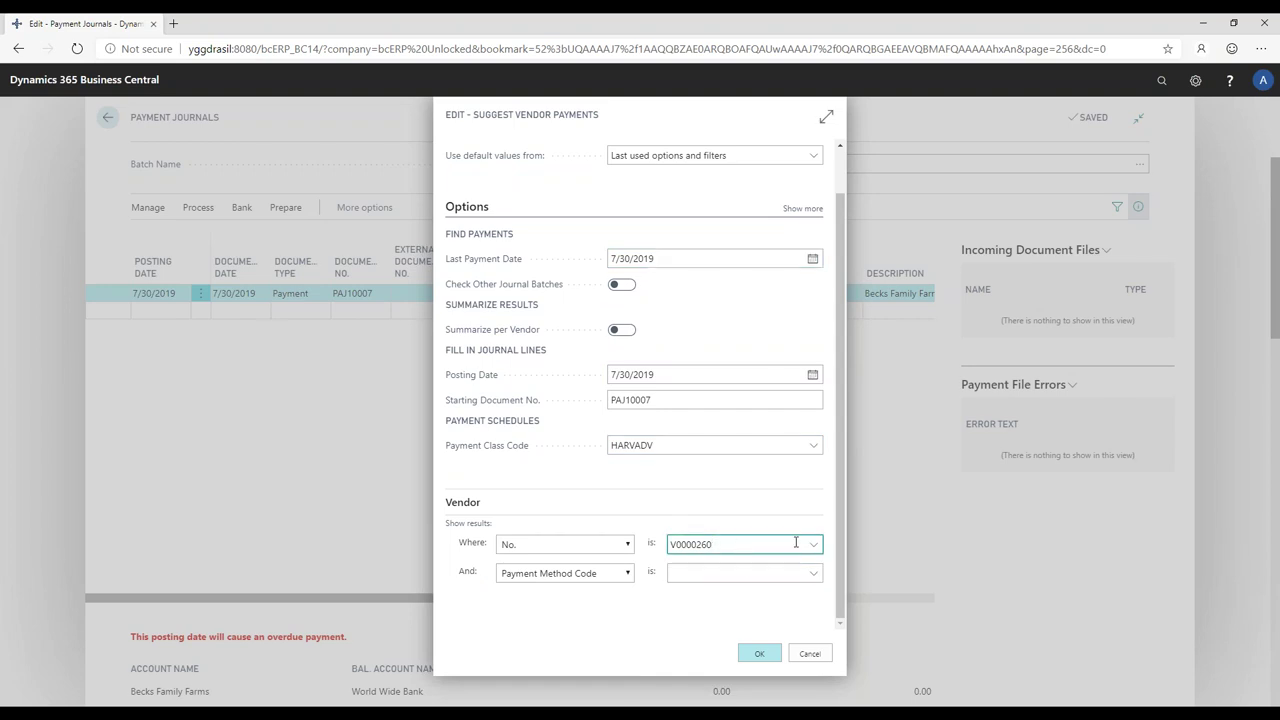
click(762, 655)
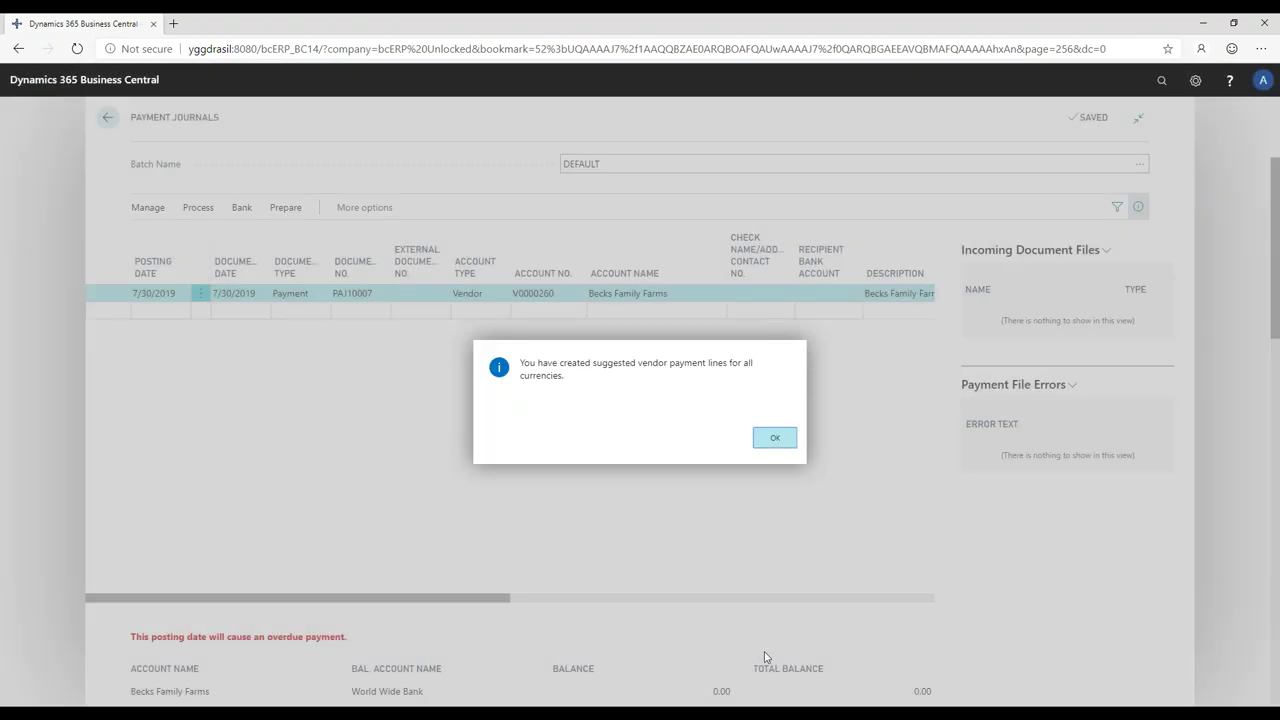
click(775, 440)
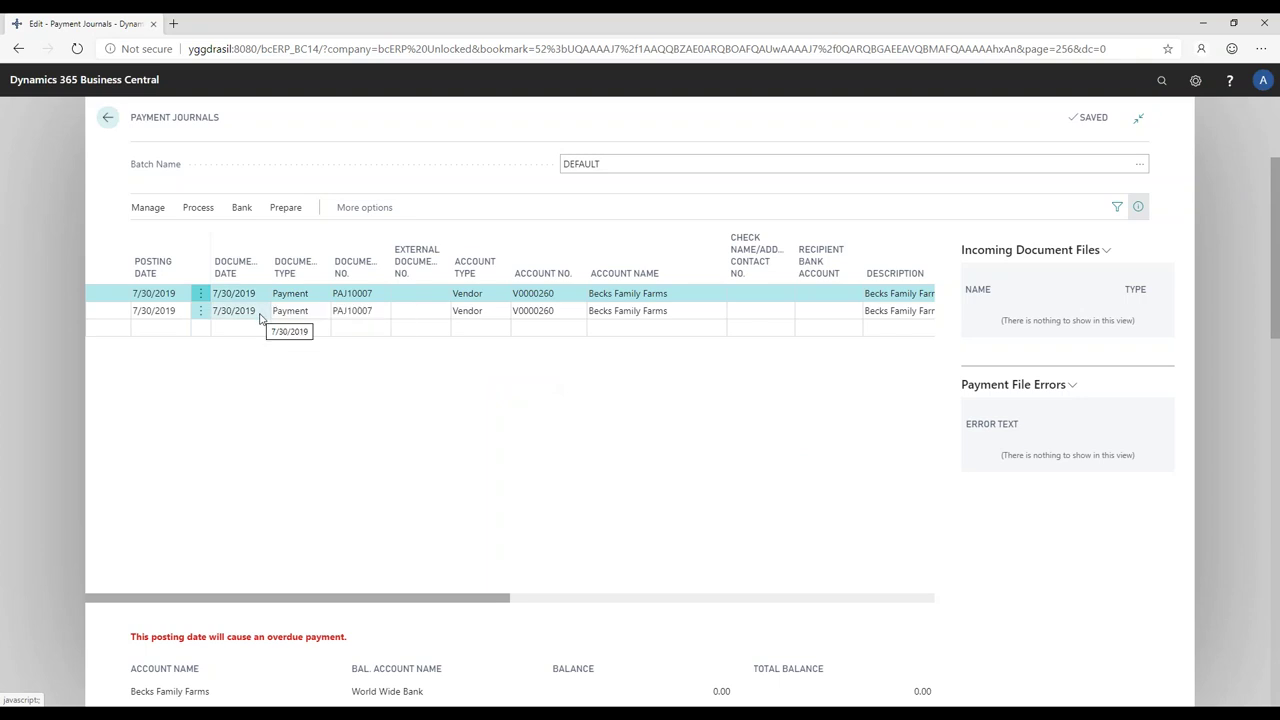
Review the check lines of 673.20 and 374.34 applied to PI10336-01 and PI10339-01
drag(329, 600, 620, 621)
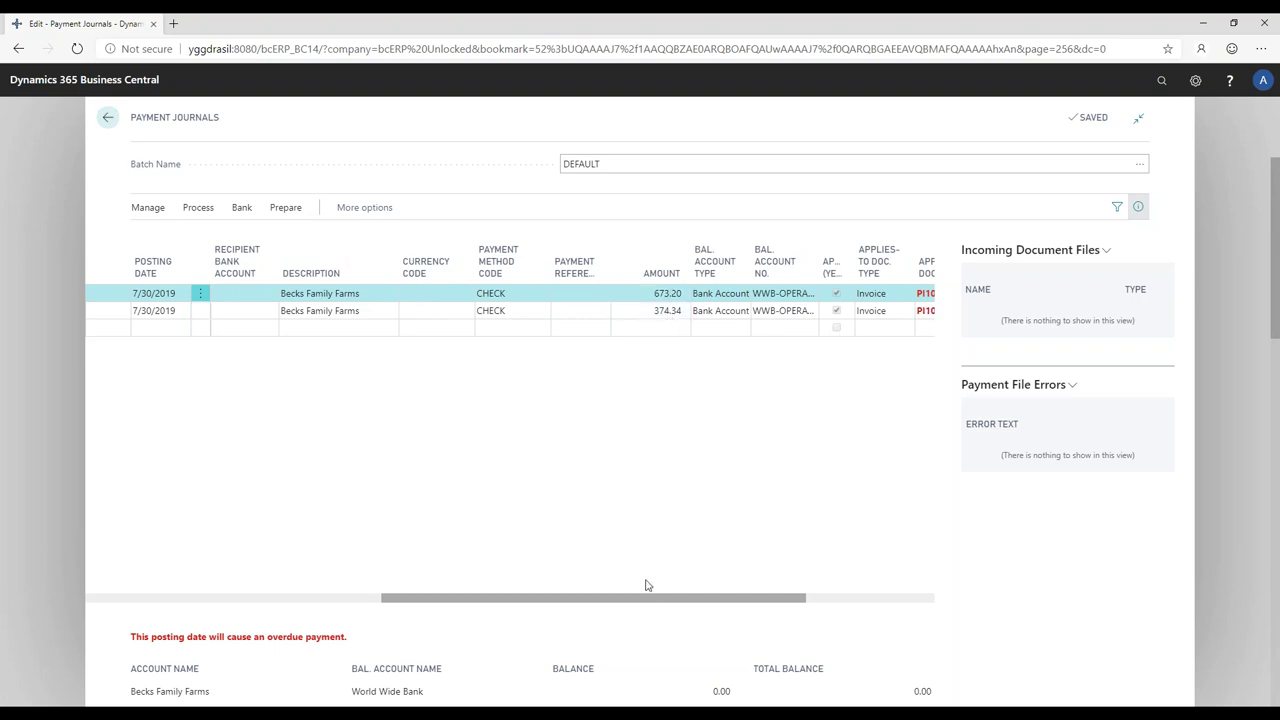
drag(645, 601, 860, 611)
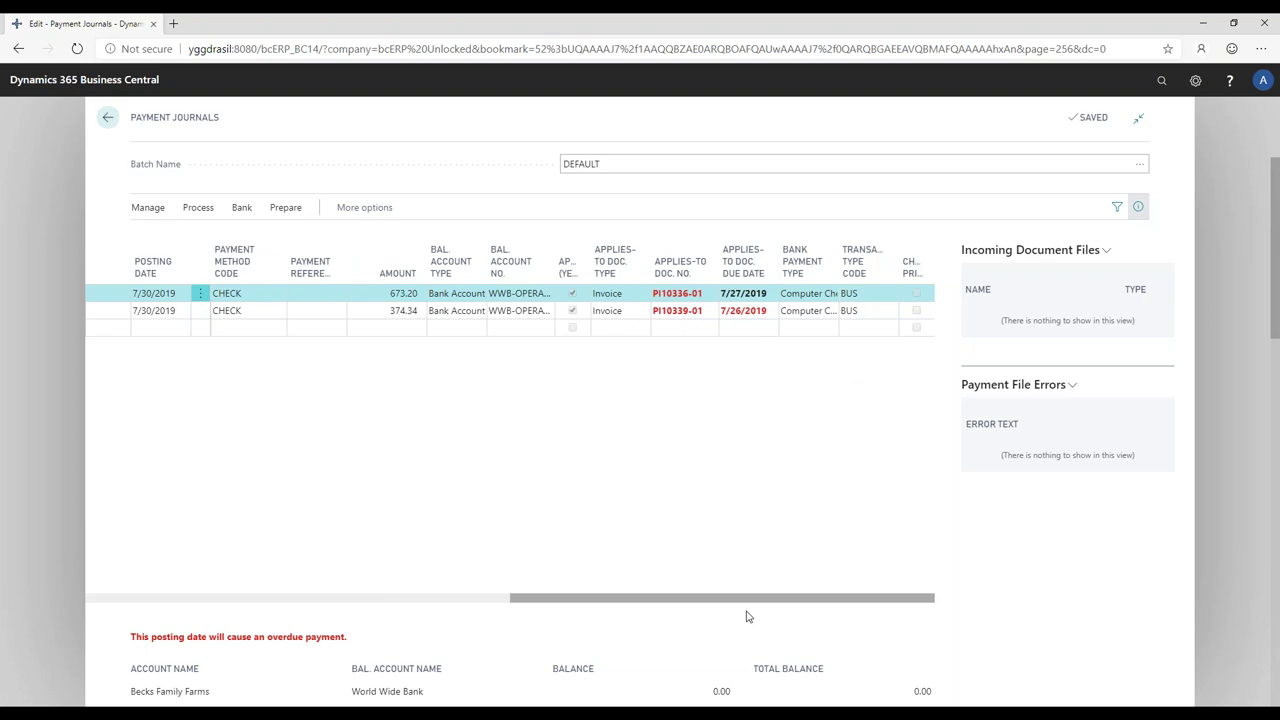
drag(737, 604, 367, 603)
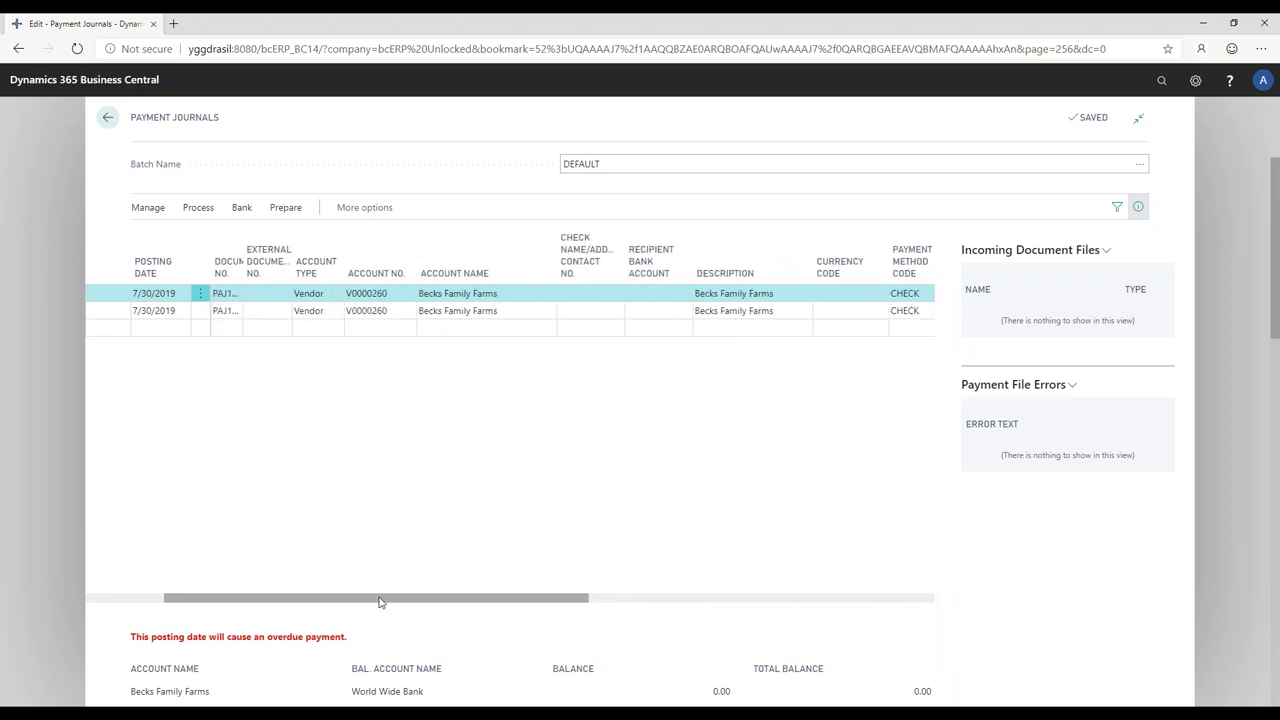
click(695, 293)
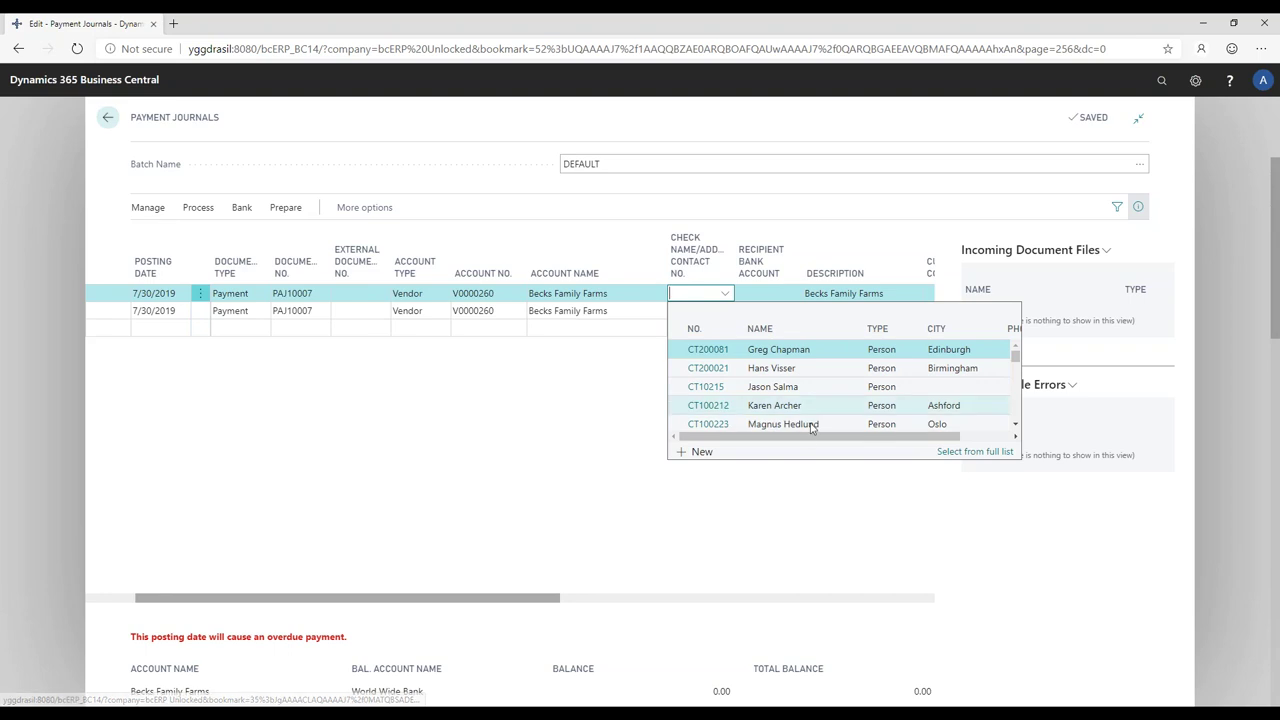
Create a new check contact named for Becks Family Farms and its owner on the first line
click(701, 455)
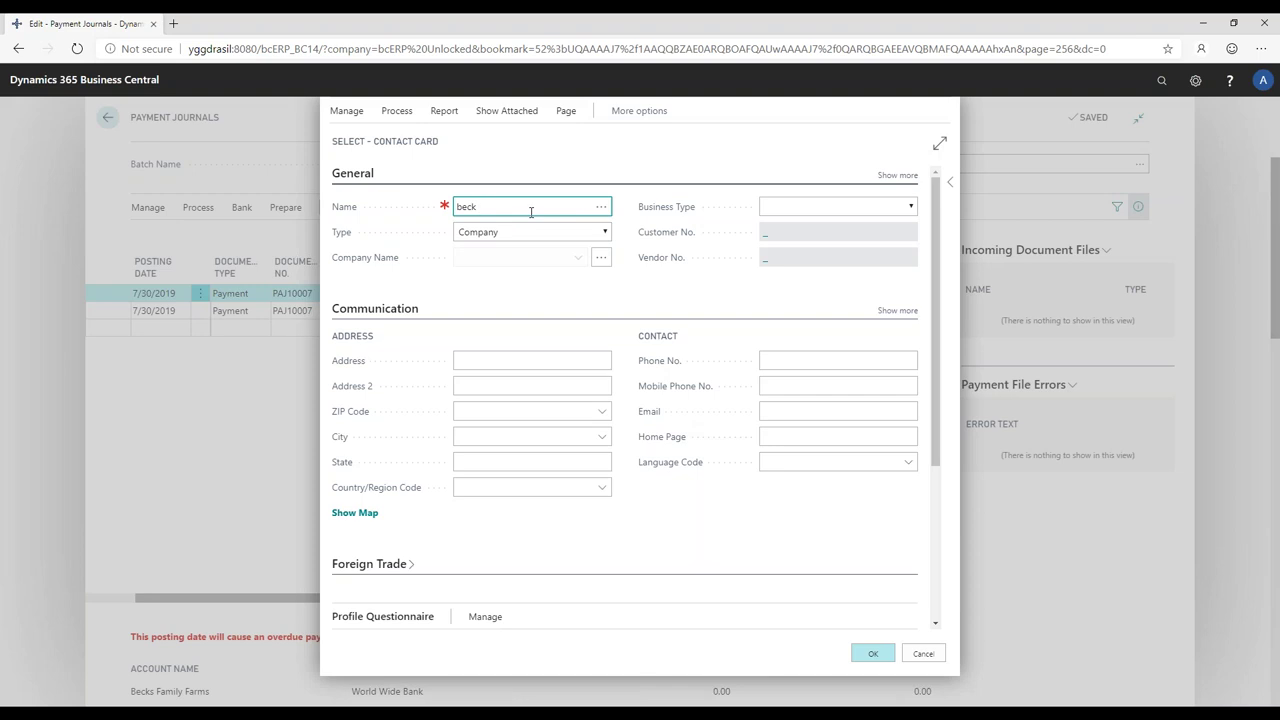
key(BackSpace)
key(BackSpace)
click(873, 653)
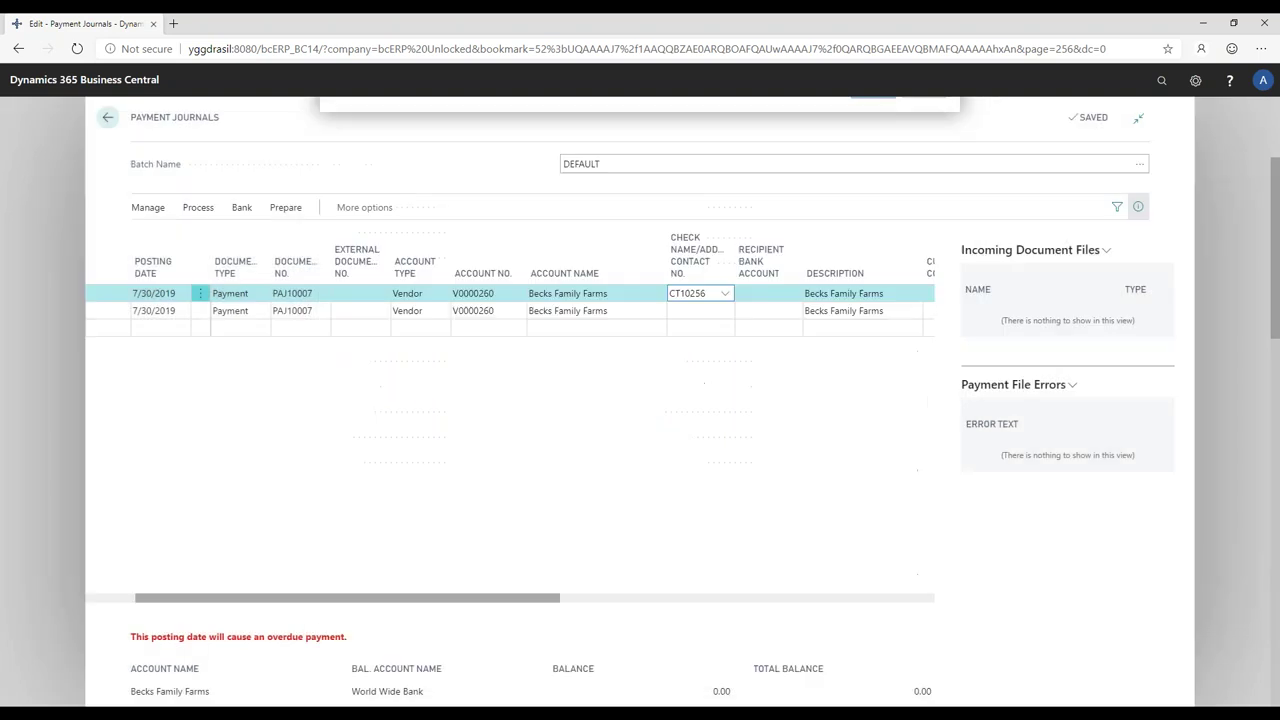
Copy contact number CT10256 into the second payment line's check contact
click(725, 311)
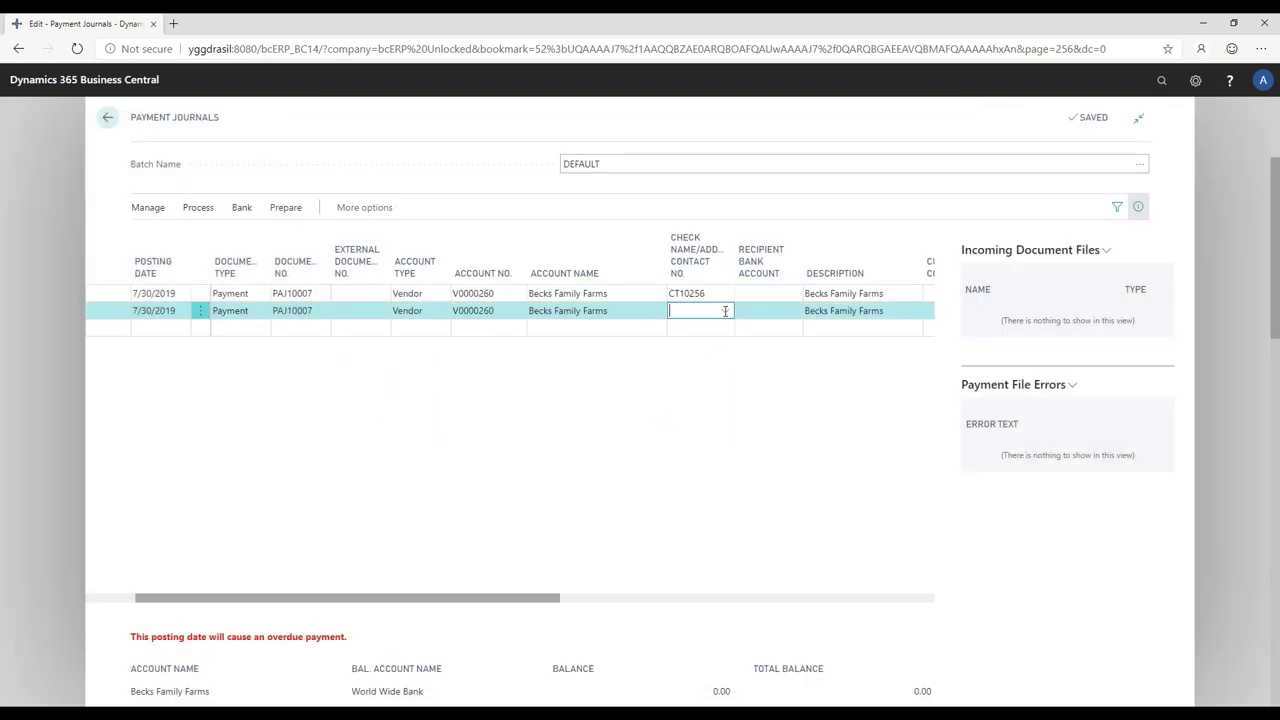
click(725, 311)
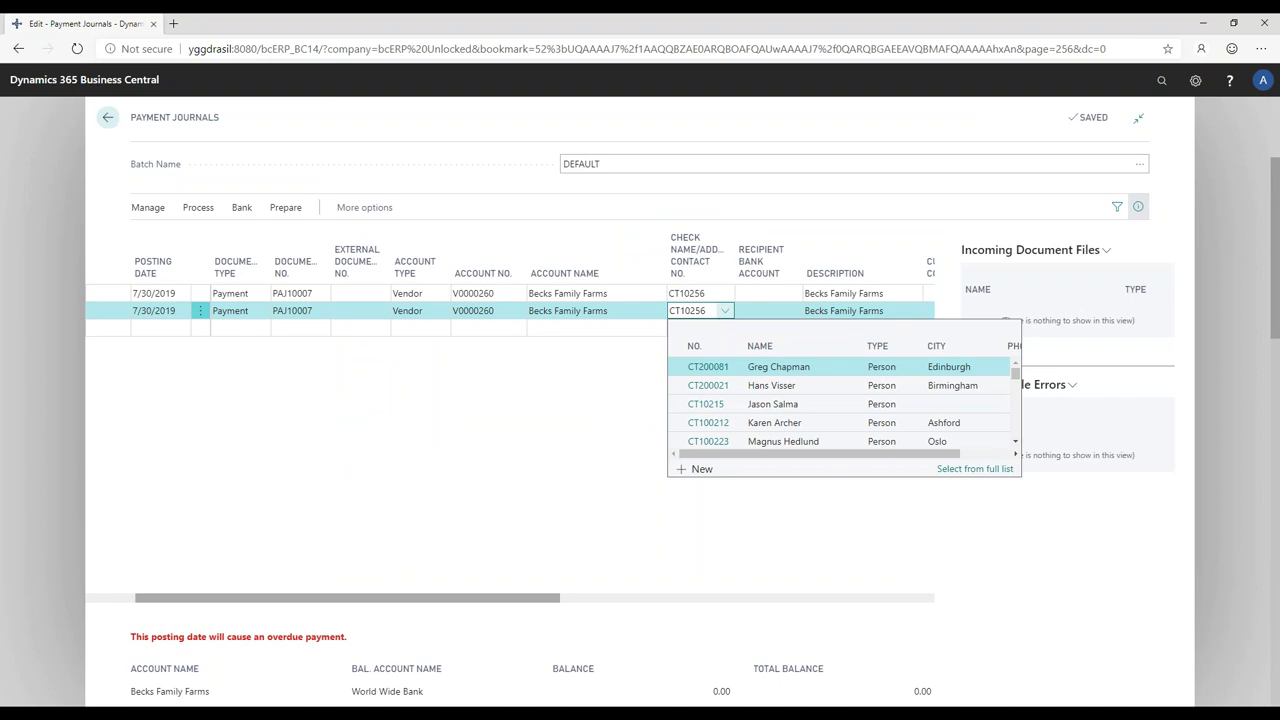
click(722, 294)
key(ctrl+c)
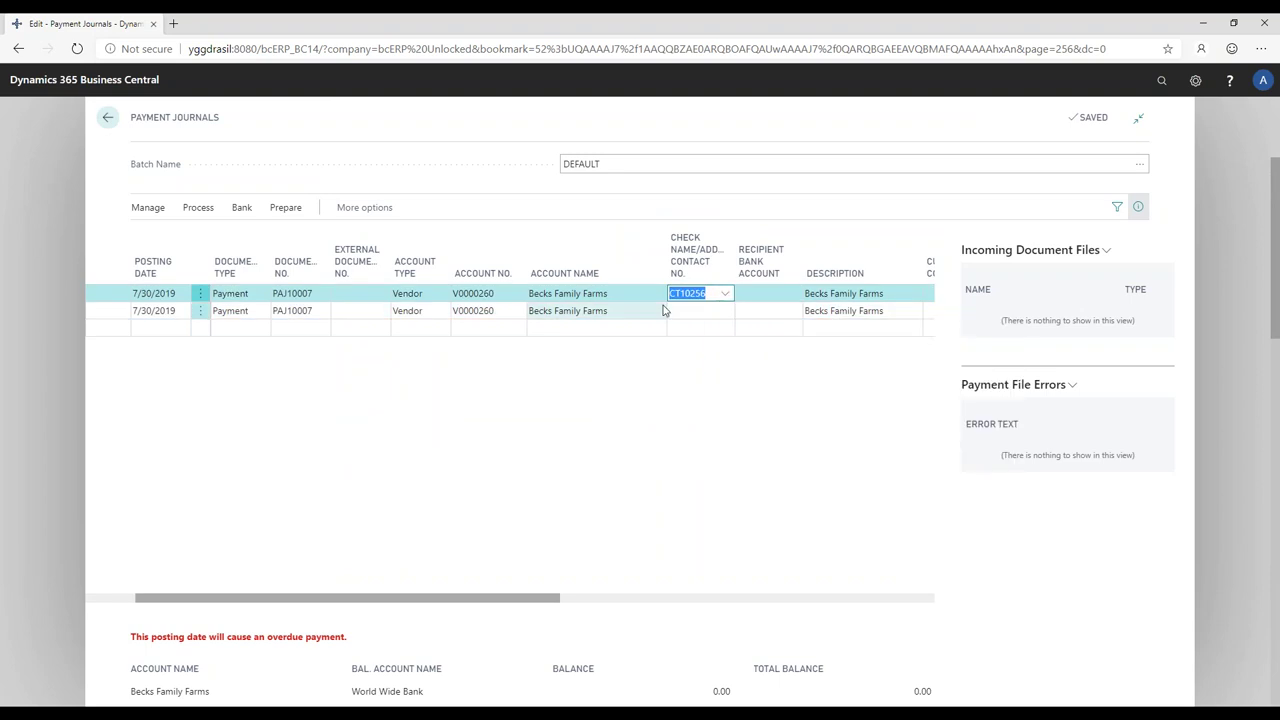
click(725, 311)
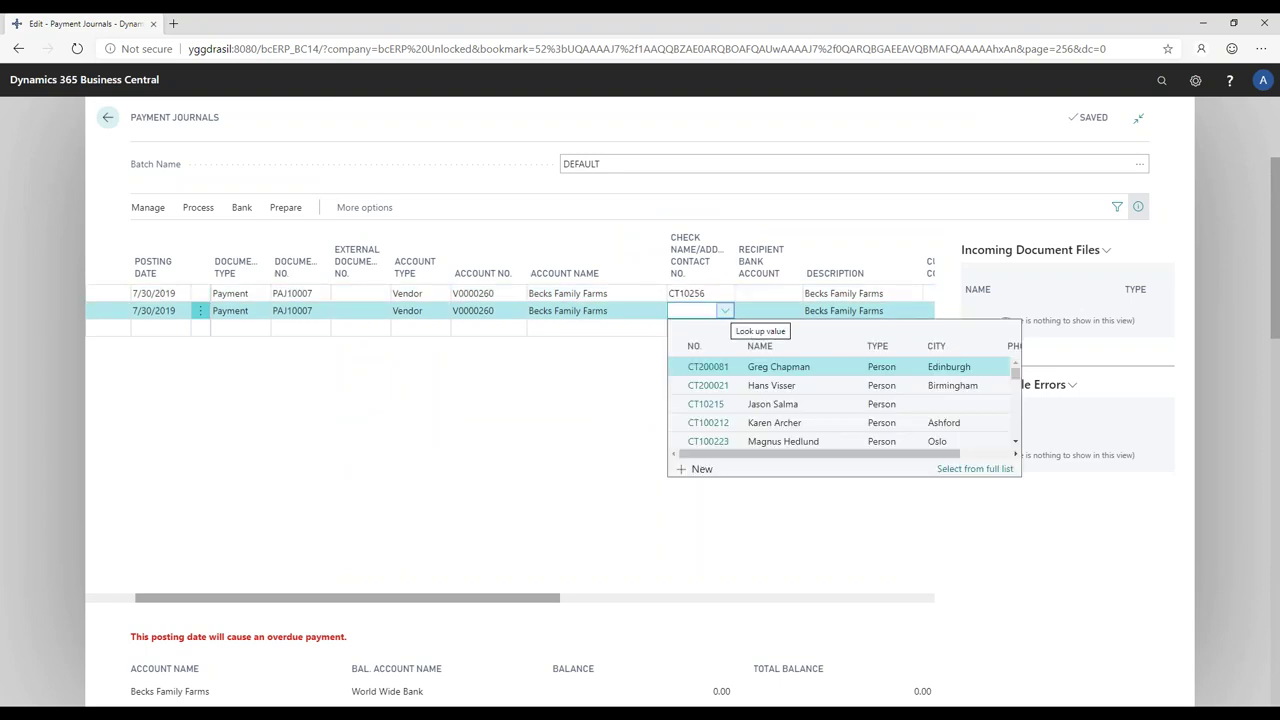
key(ctrl+v)
key(Tab)
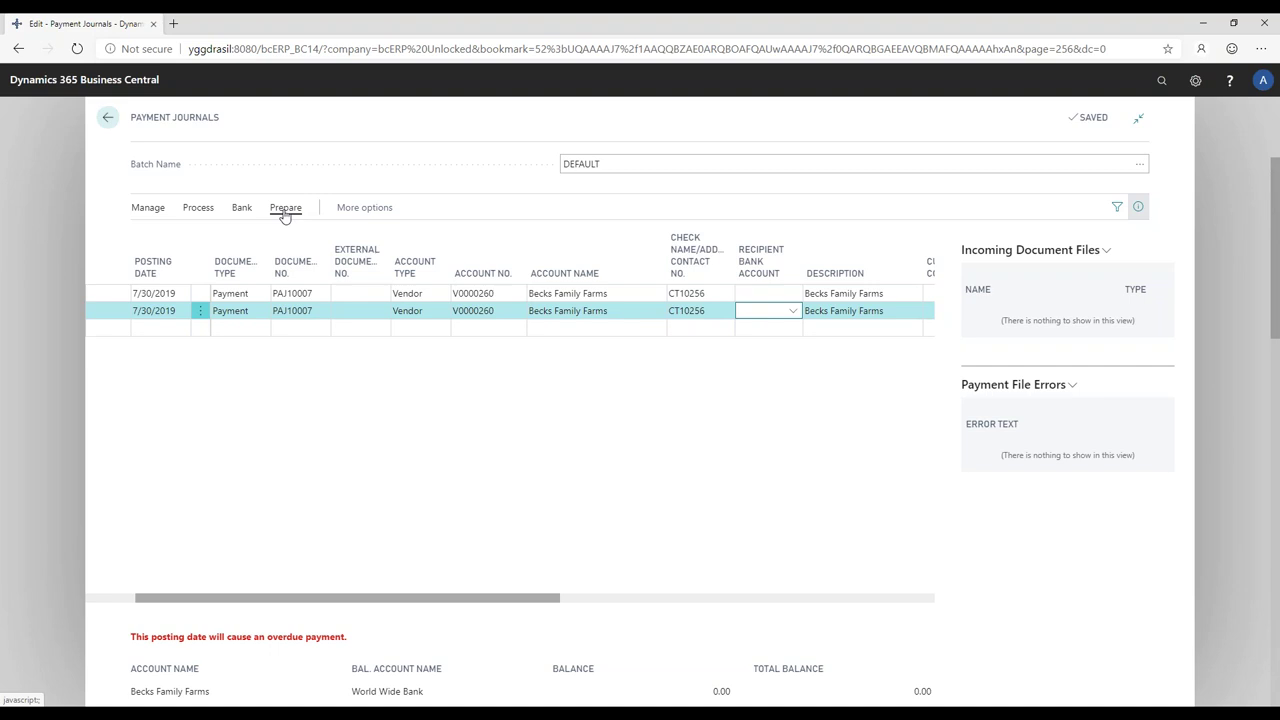
Print the journal's check from bank account WWB-OPERATING
click(198, 207)
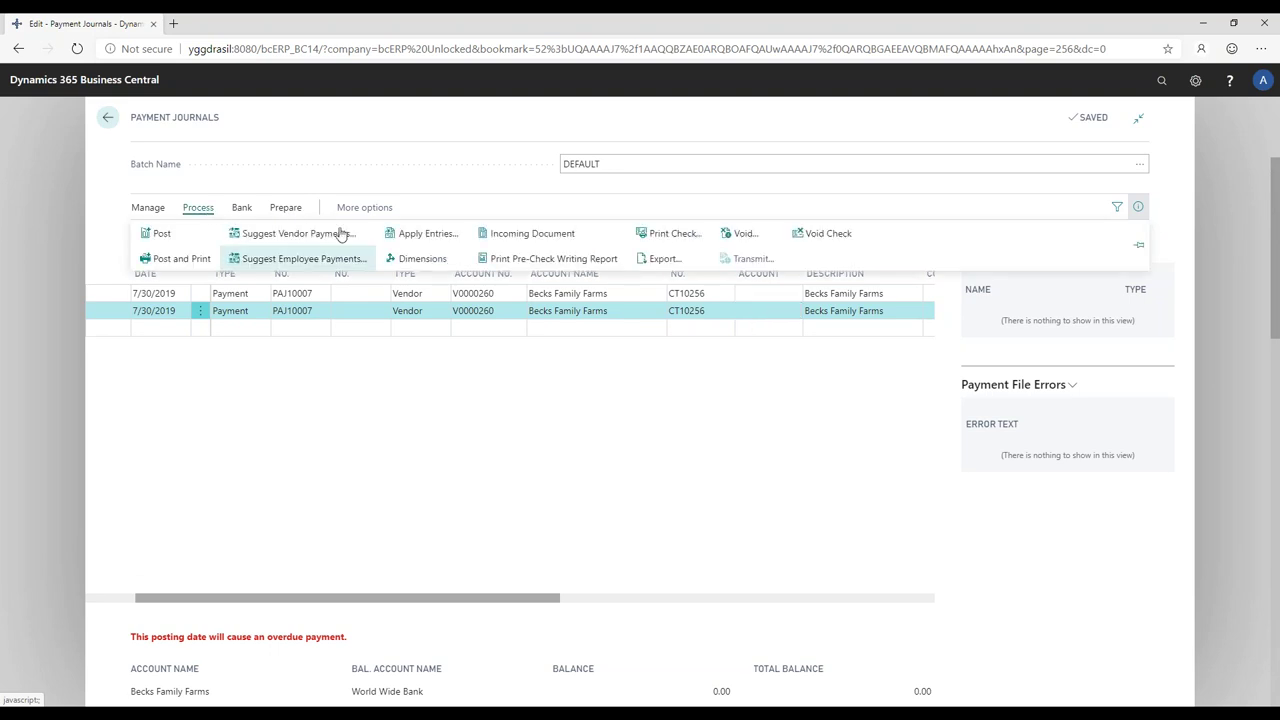
click(672, 236)
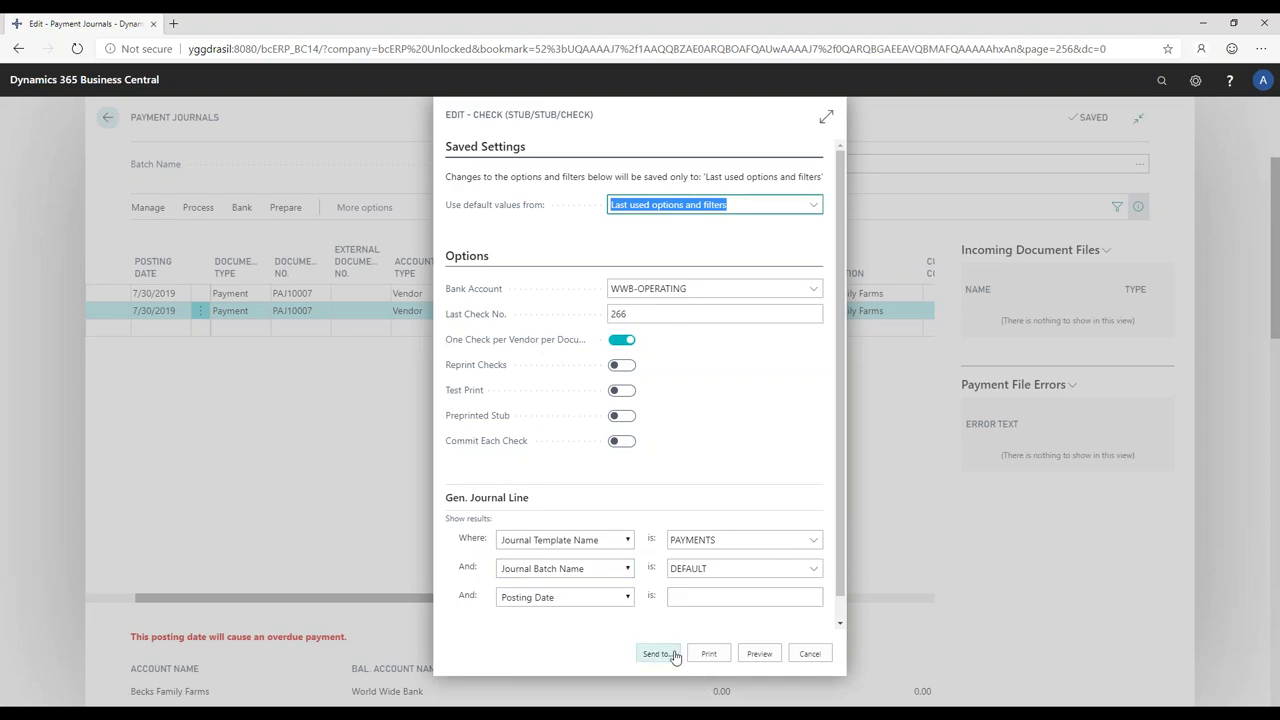
click(712, 655)
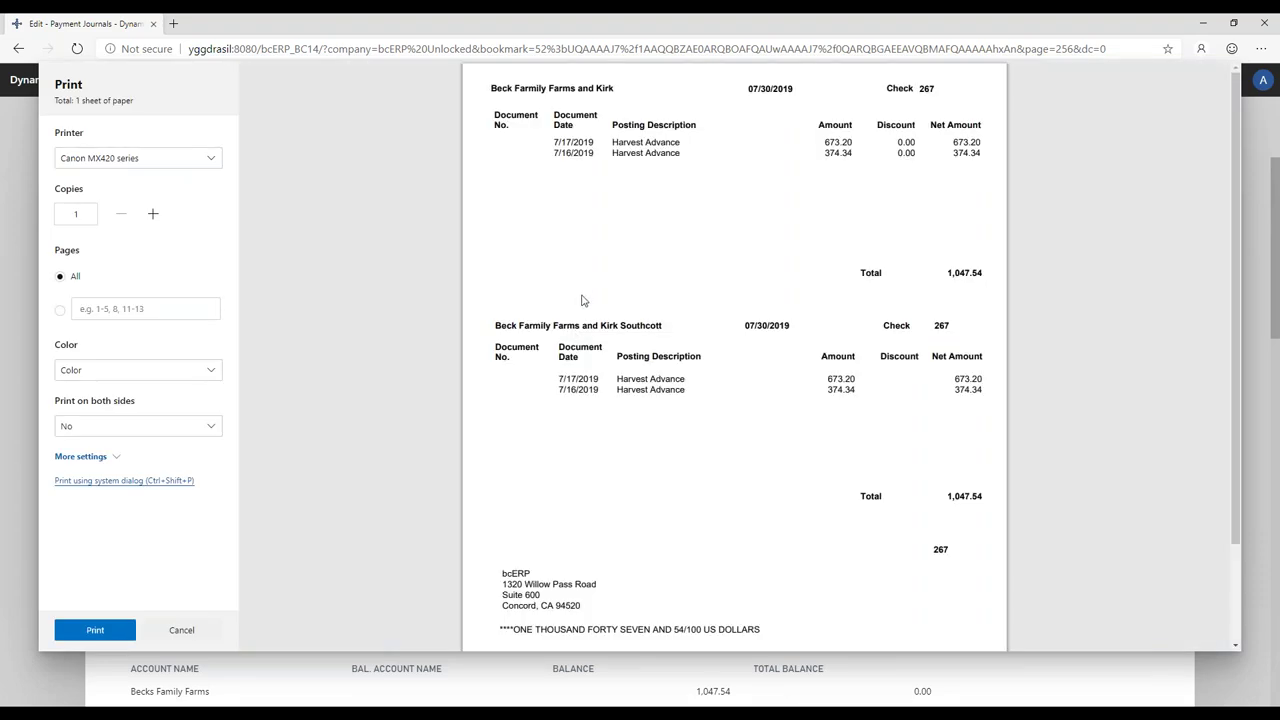
Review check 267's preview, then close it and the Payment Journals page
drag(495, 325, 664, 327)
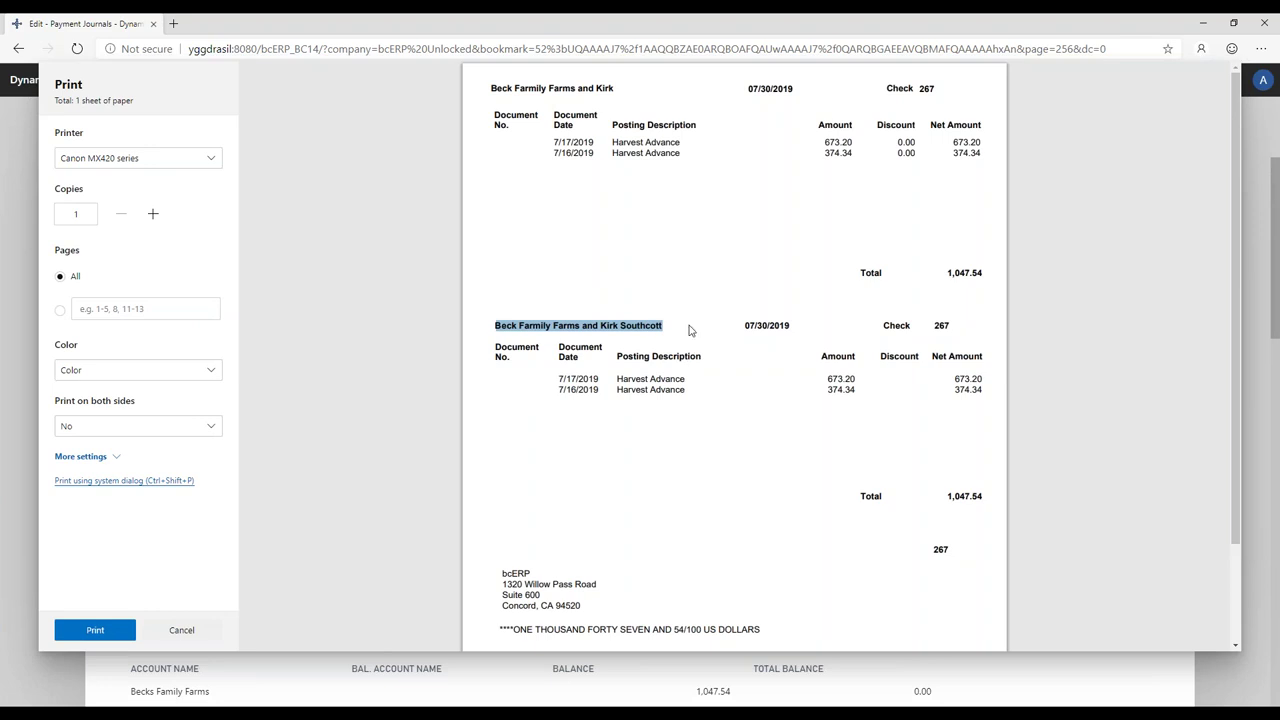
scroll(670, 433, down, 1)
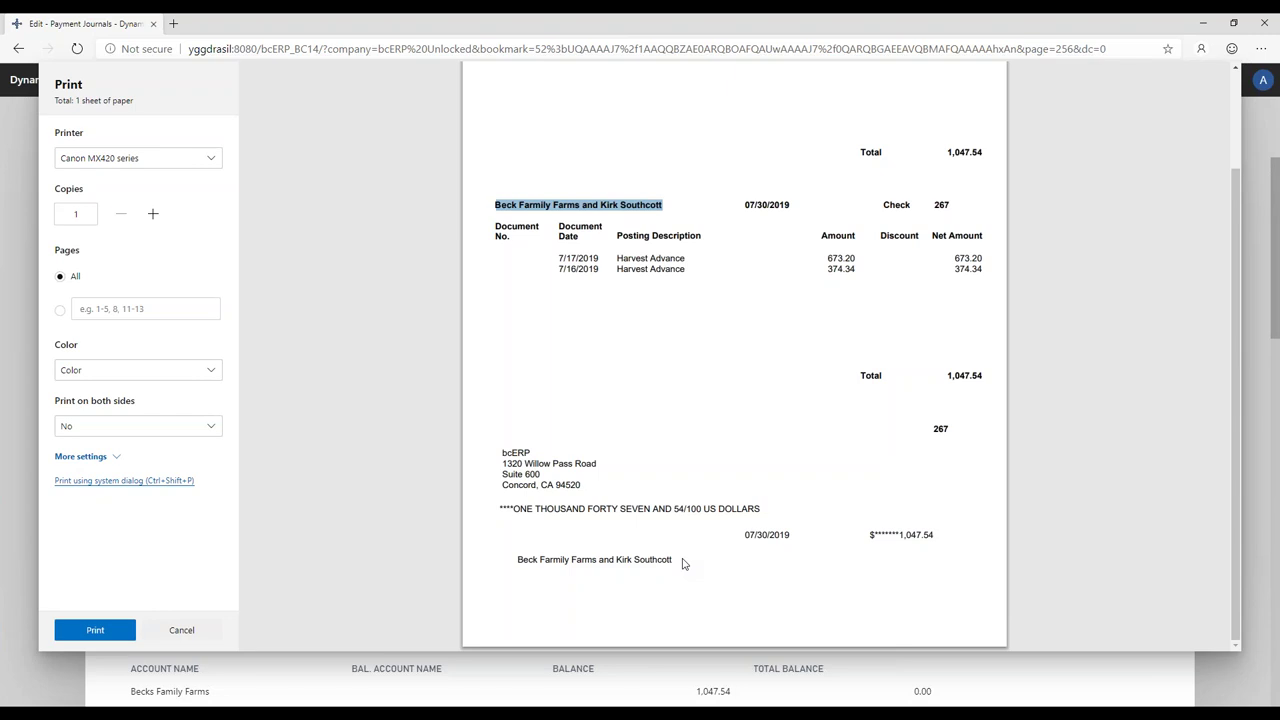
key(Escape)
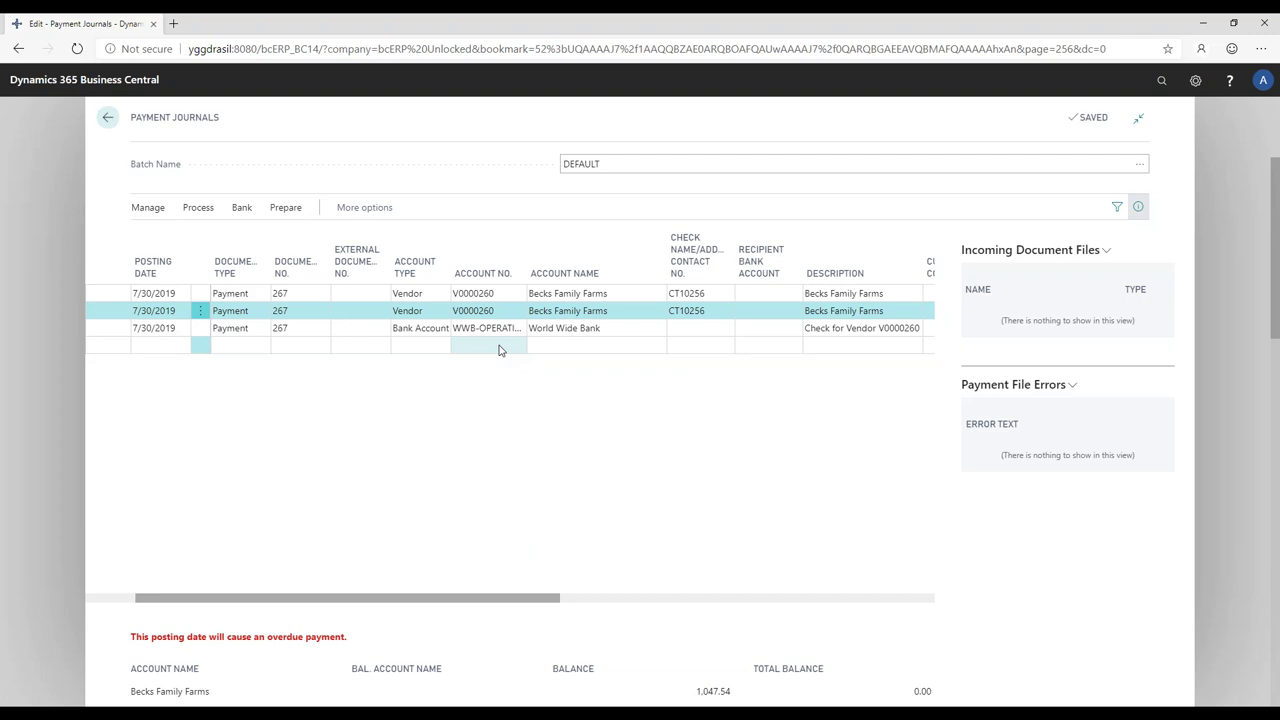
key(Escape)
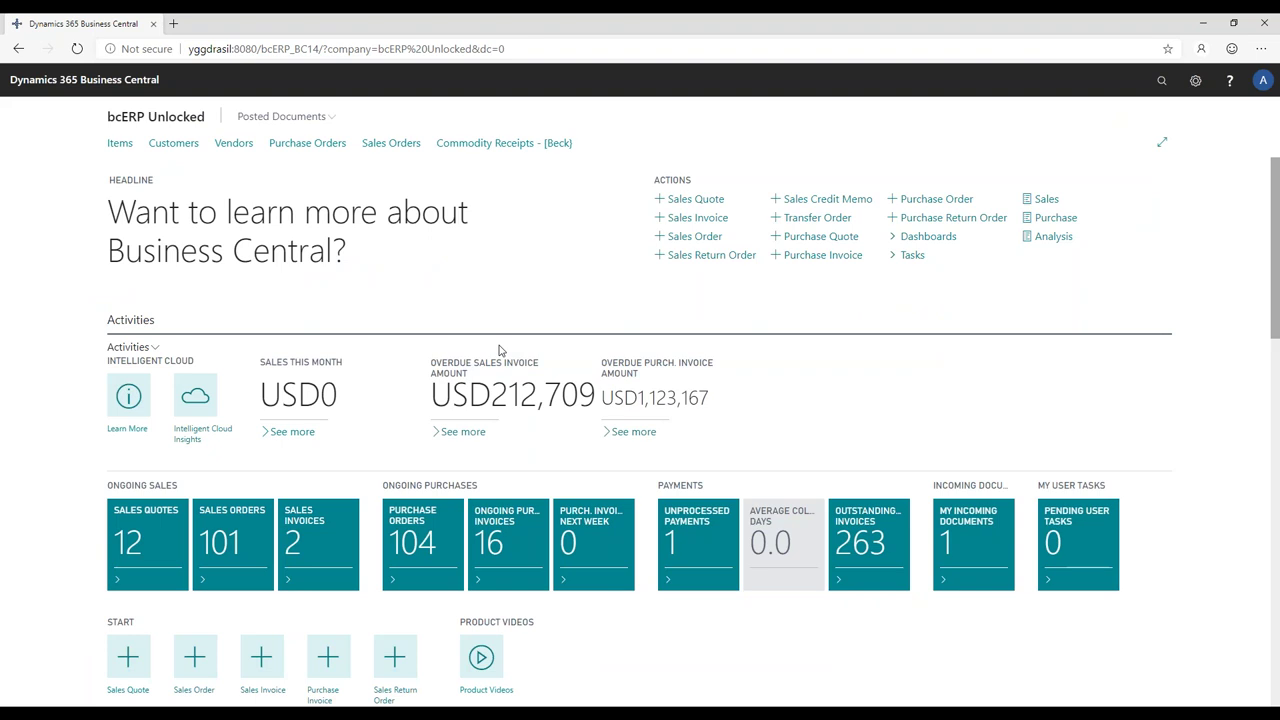